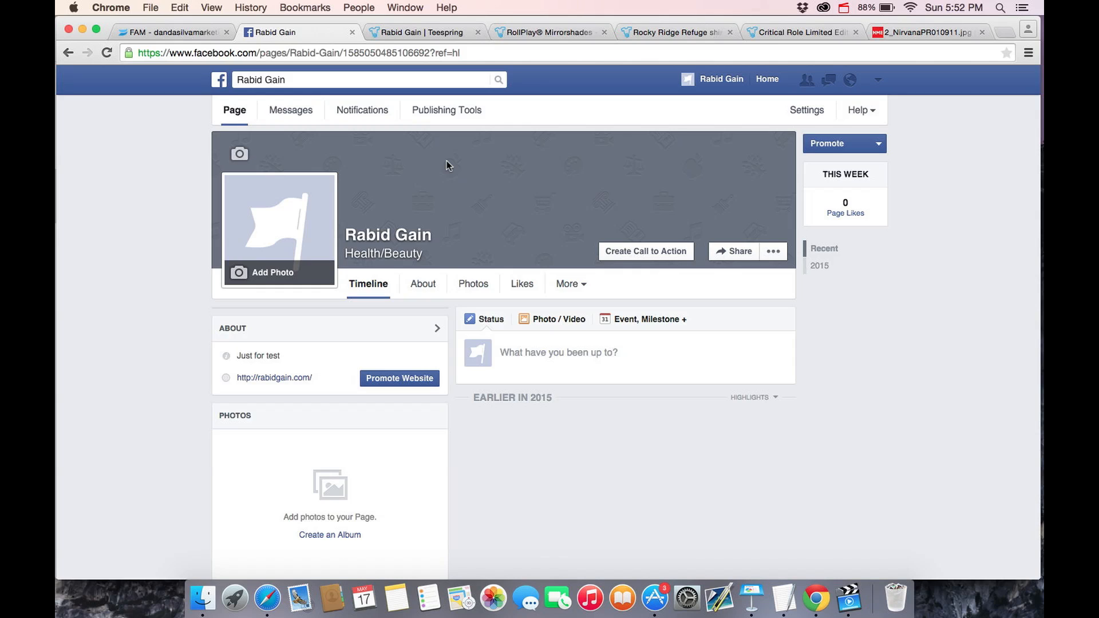
Step: Review the Rabid Gain campaign page on Teespring, including its shirt design, reservation details, shipping info and share options
{"action": "left_click", "coordinate": [412, 31]}
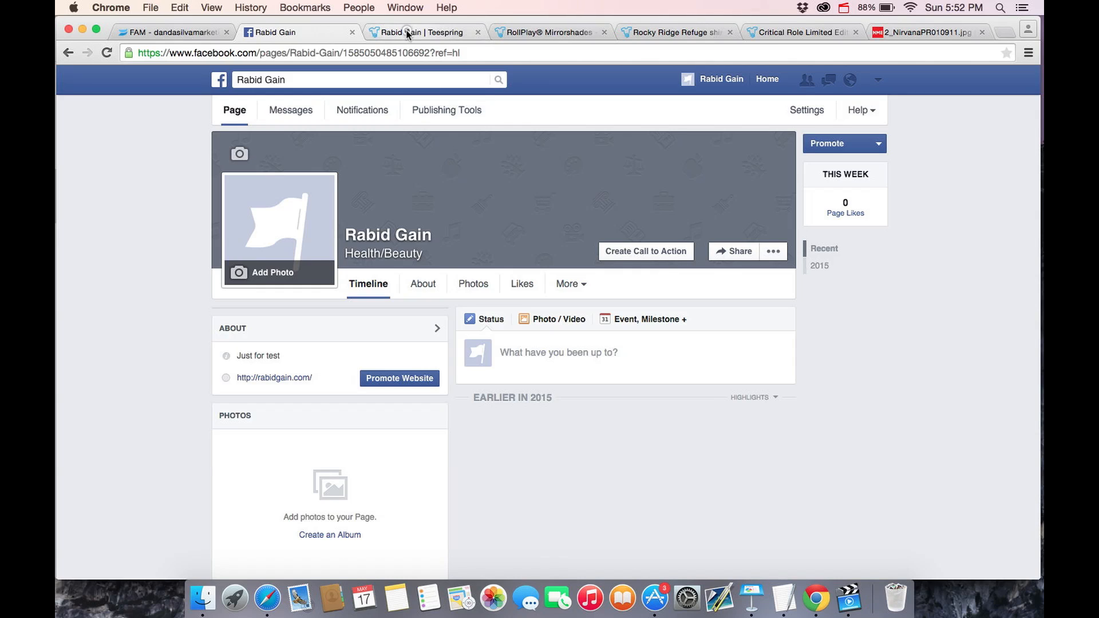
{"action": "scroll", "coordinate": [522, 370], "scroll_direction": "down", "scroll_amount": 2}
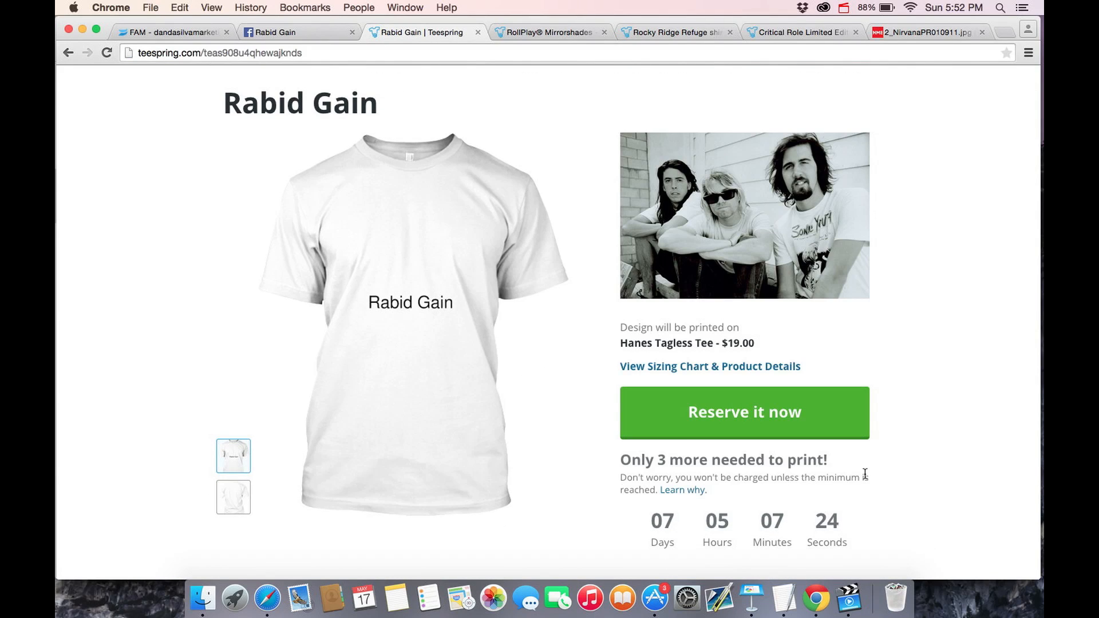
{"action": "scroll", "coordinate": [938, 385], "scroll_direction": "up", "scroll_amount": 2}
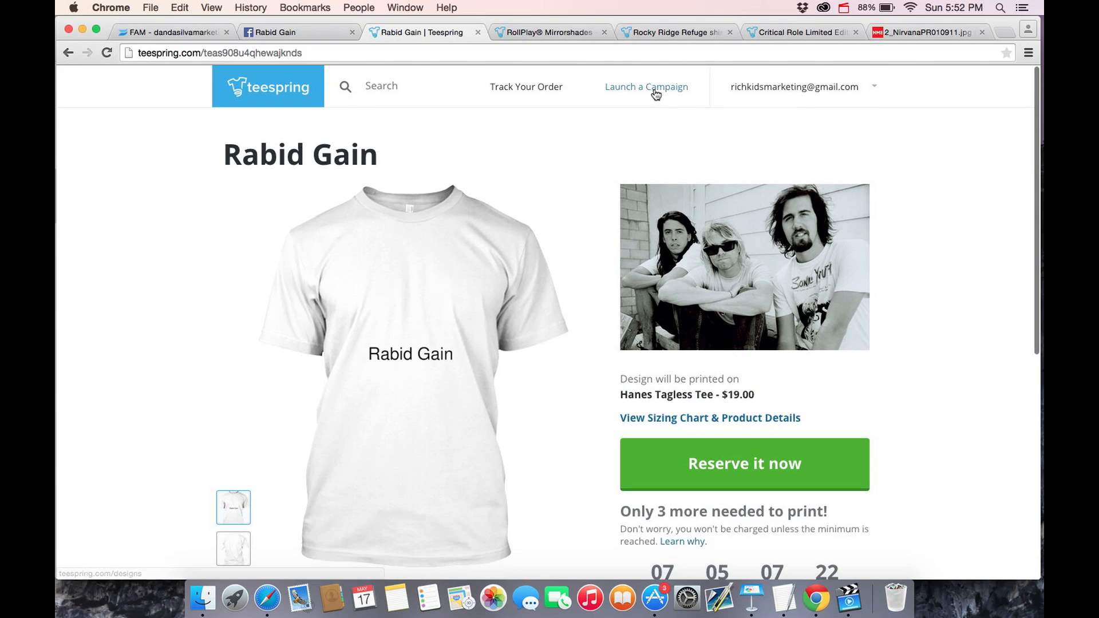
{"action": "scroll", "coordinate": [933, 301], "scroll_direction": "down", "scroll_amount": 7}
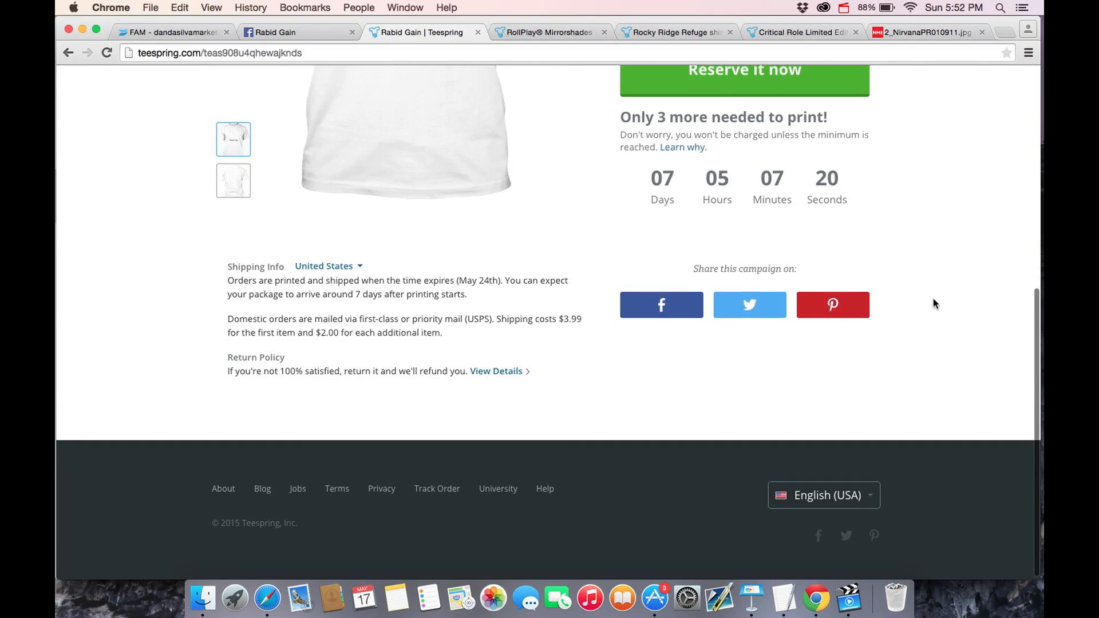
{"action": "scroll", "coordinate": [933, 298], "scroll_direction": "up", "scroll_amount": 8}
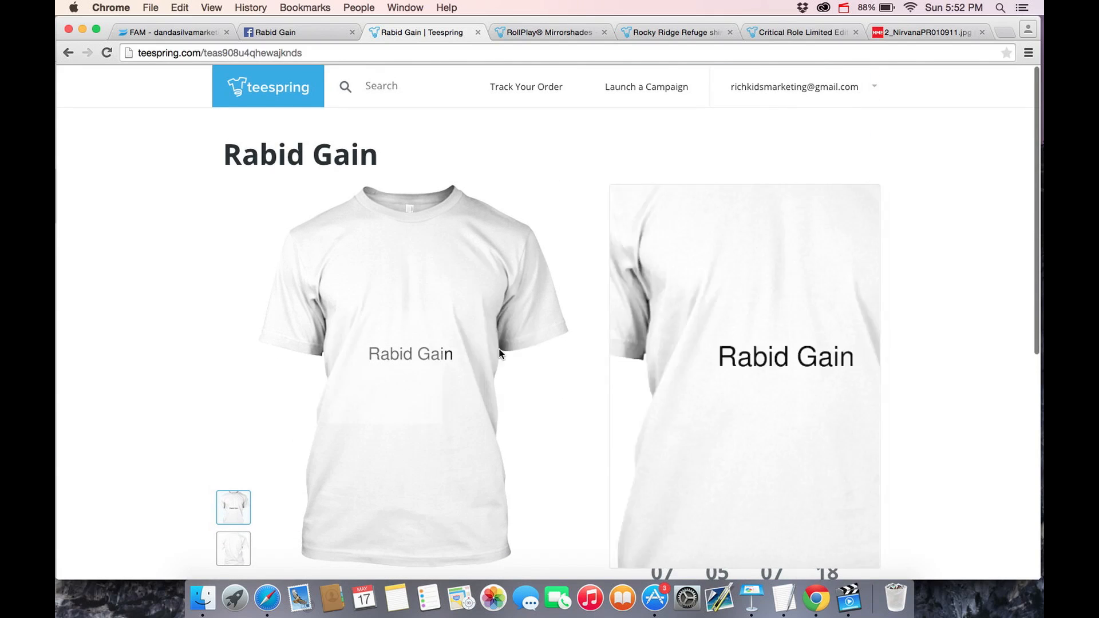
{"action": "scroll", "coordinate": [943, 415], "scroll_direction": "down", "scroll_amount": 4}
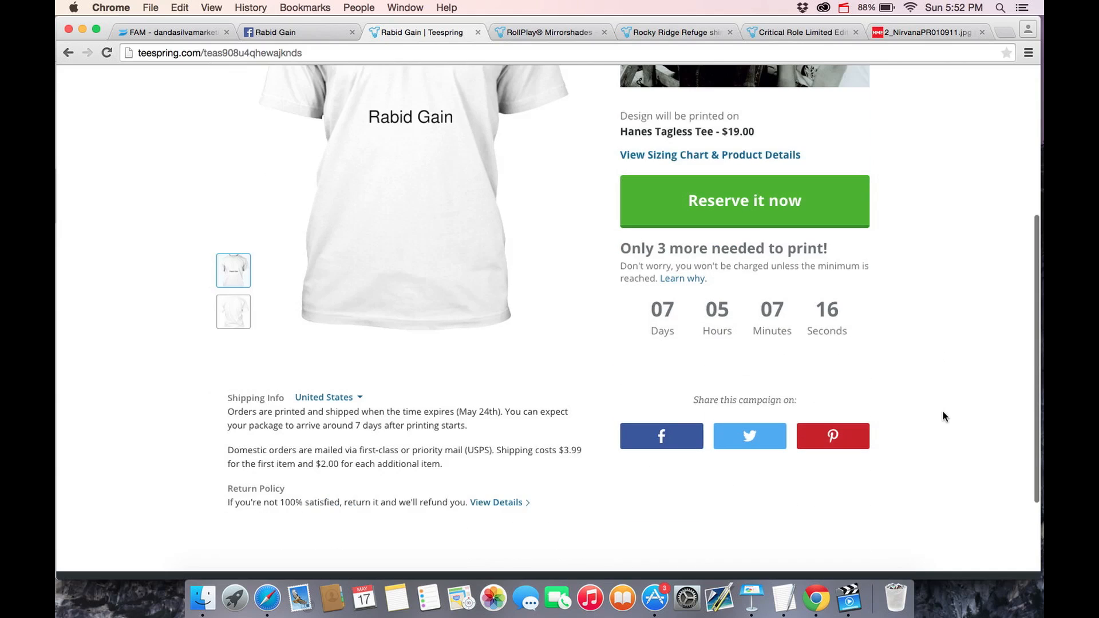
{"action": "scroll", "coordinate": [862, 248], "scroll_direction": "up", "scroll_amount": 2}
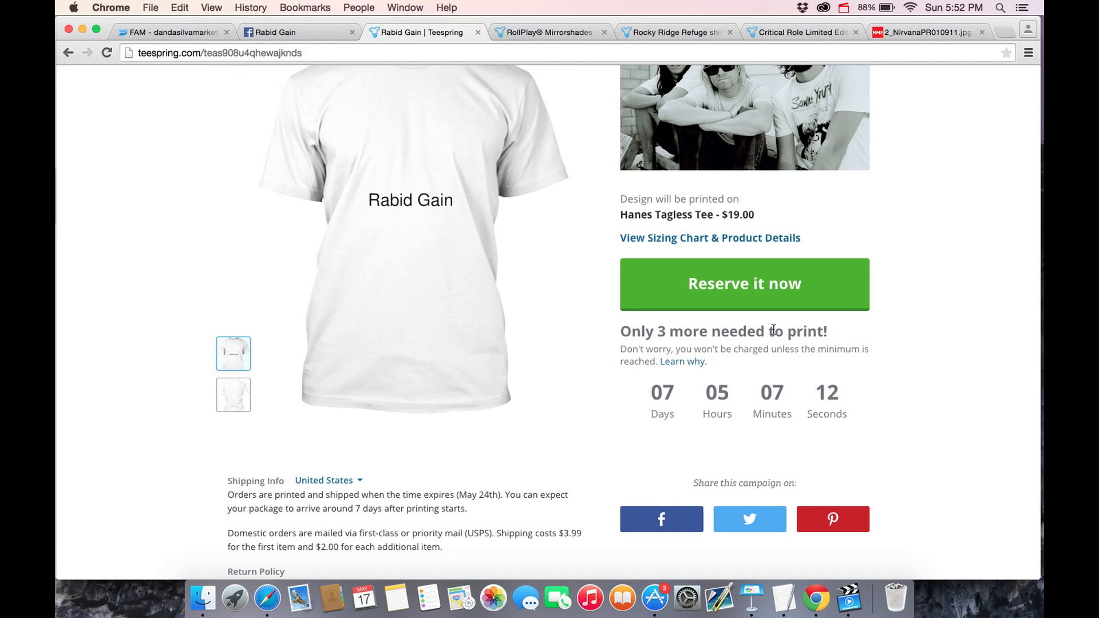
{"action": "scroll", "coordinate": [933, 286], "scroll_direction": "up", "scroll_amount": 4}
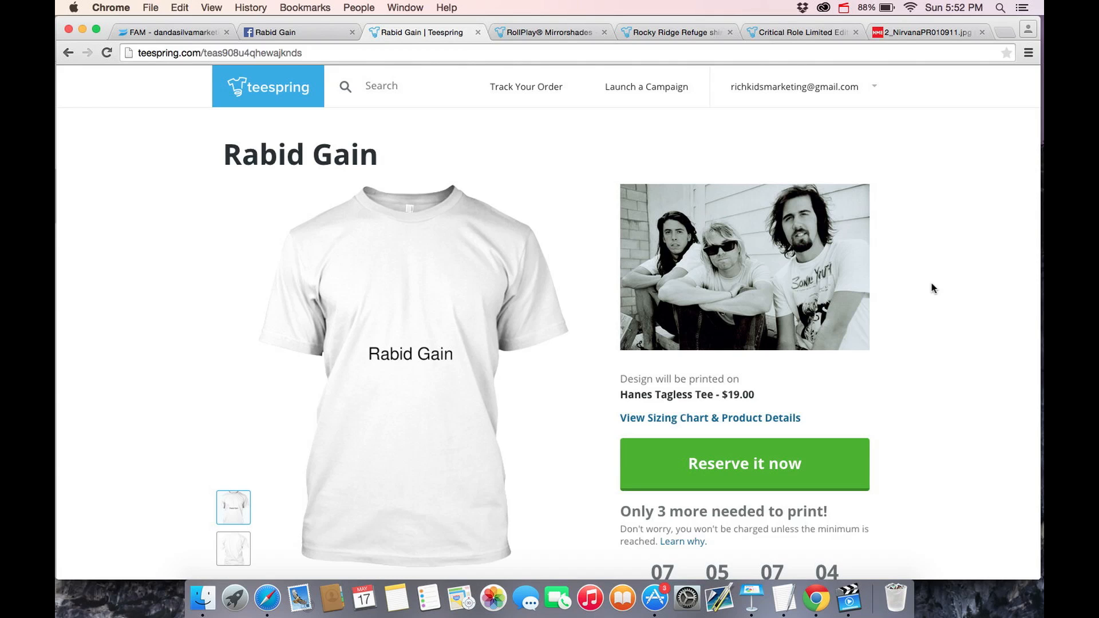
{"action": "left_click", "coordinate": [534, 41]}
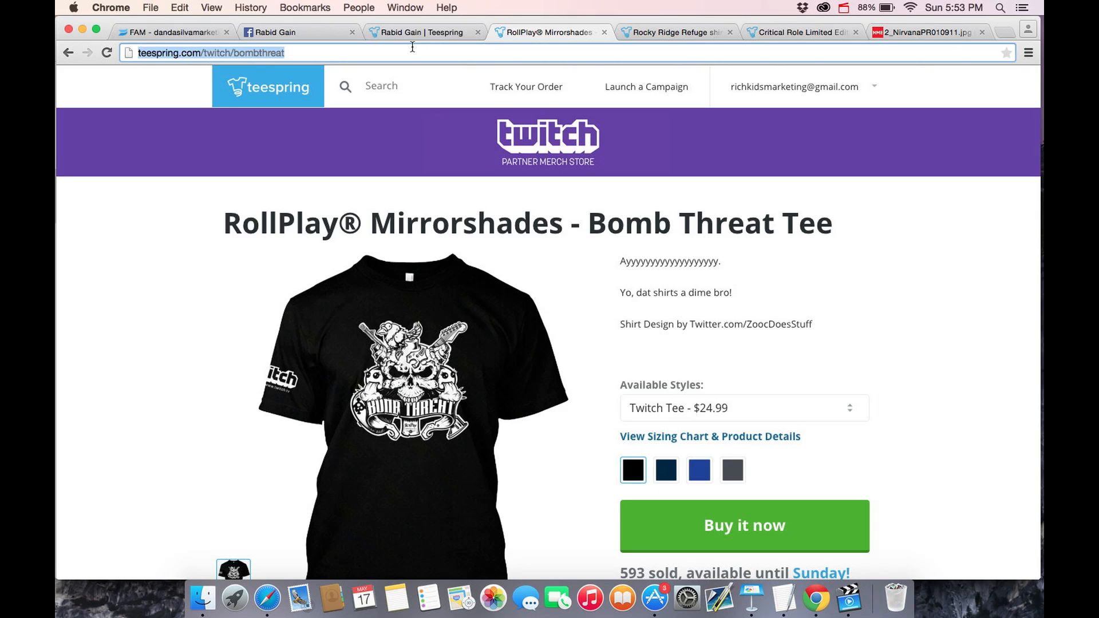
{"action": "left_click", "coordinate": [301, 36]}
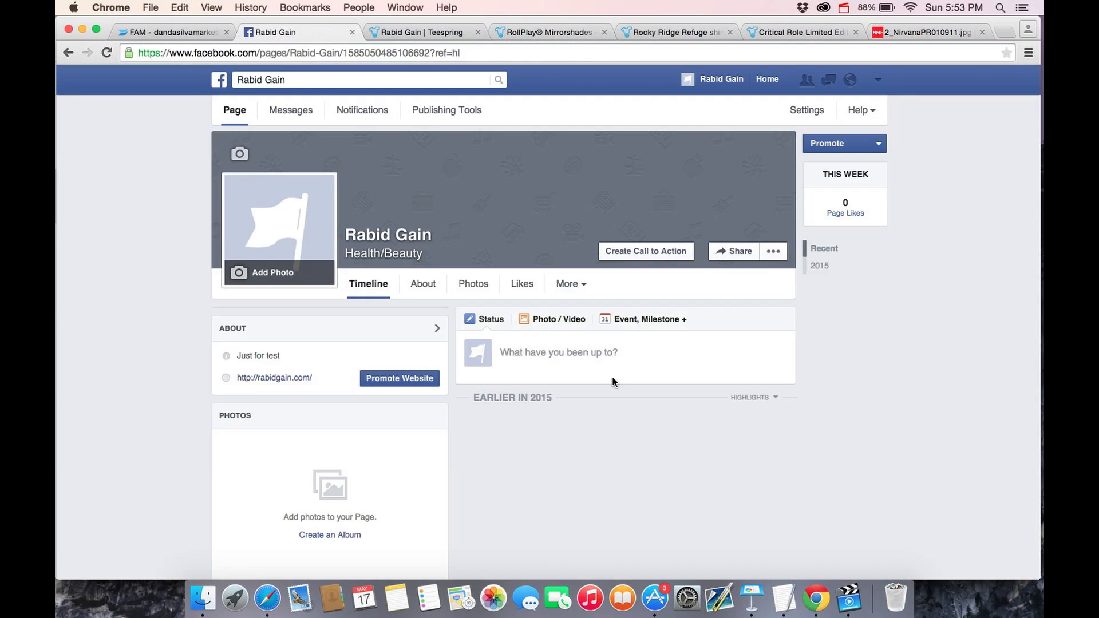
{"action": "left_click", "coordinate": [588, 363]}
{"action": "type", "text": "http://teespring.com/twitch/bombthreat"}
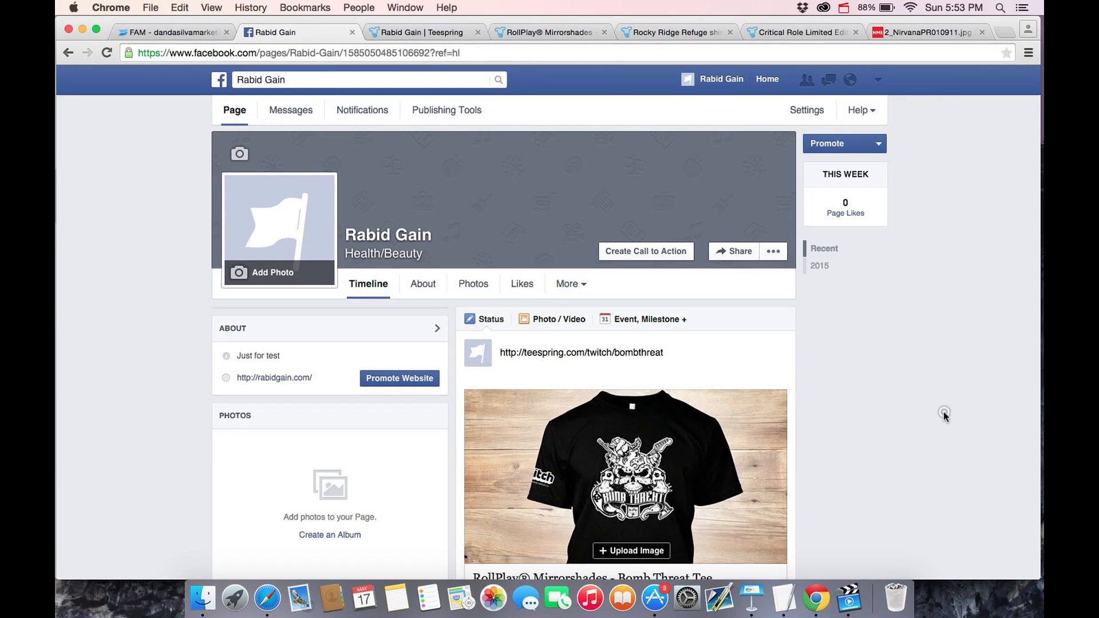
{"action": "key", "text": "super+r"}
{"action": "key", "text": "Return"}
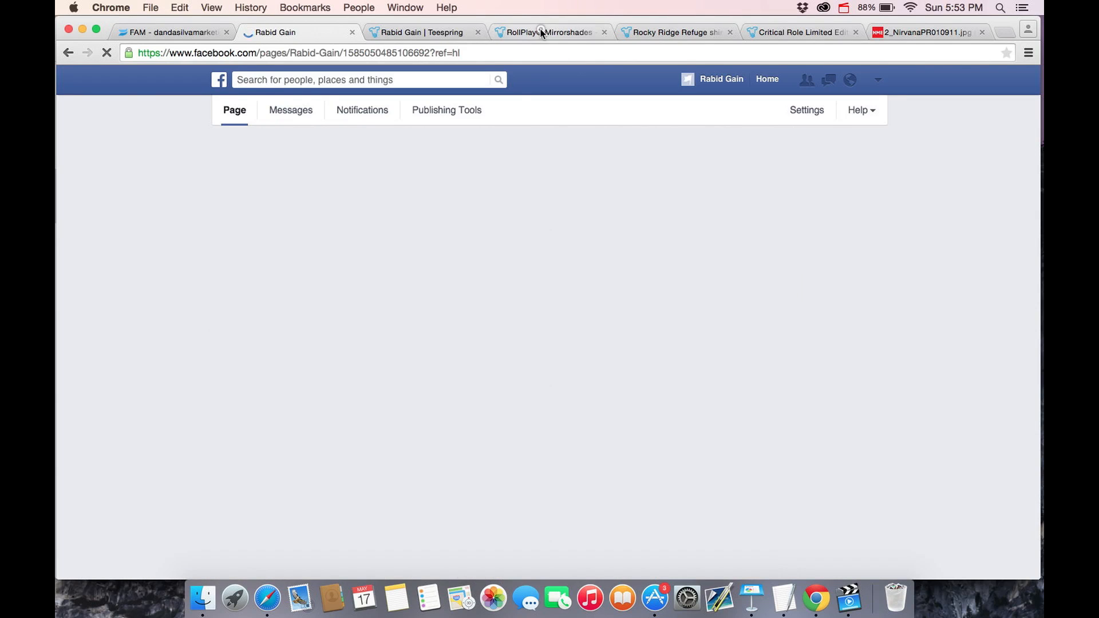
{"action": "left_click", "coordinate": [535, 33]}
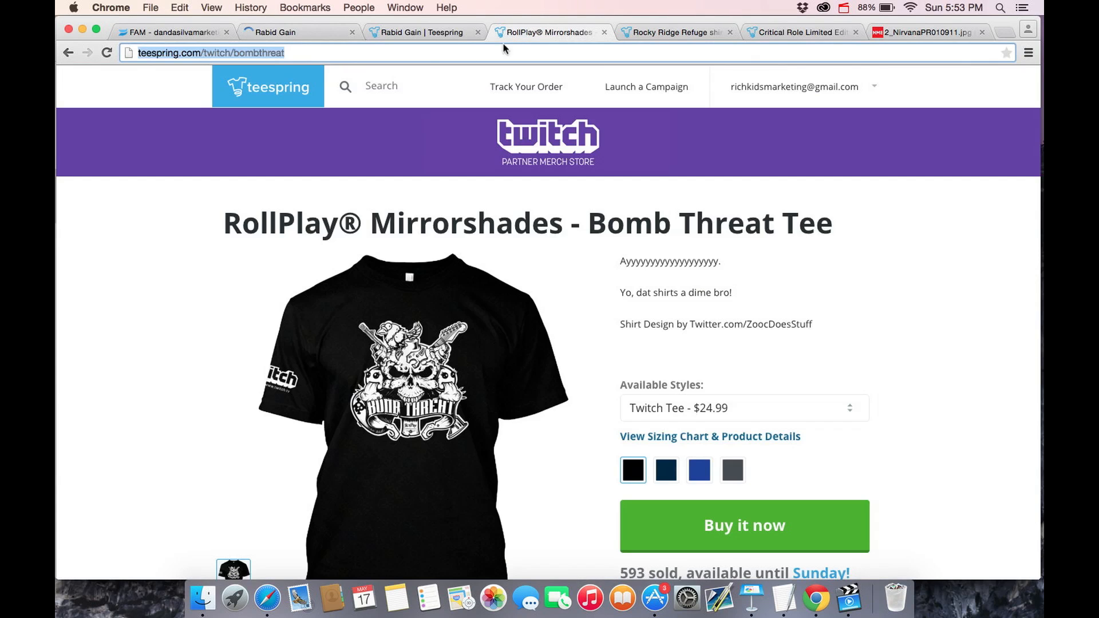
{"action": "left_click", "coordinate": [656, 33]}
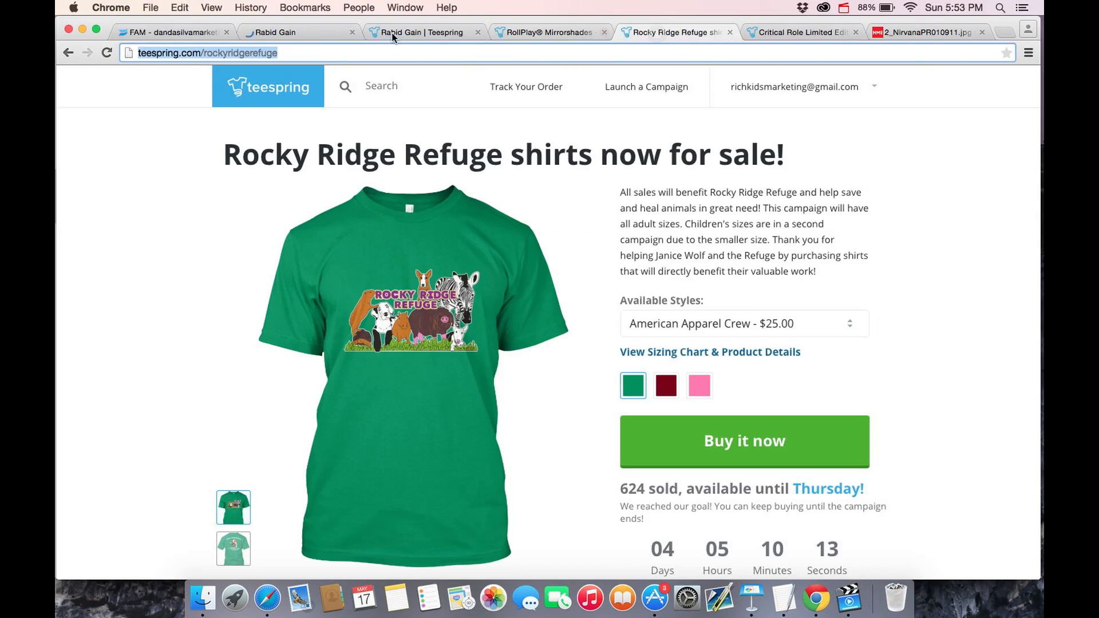
{"action": "left_click", "coordinate": [324, 36]}
{"action": "left_click", "coordinate": [518, 266]}
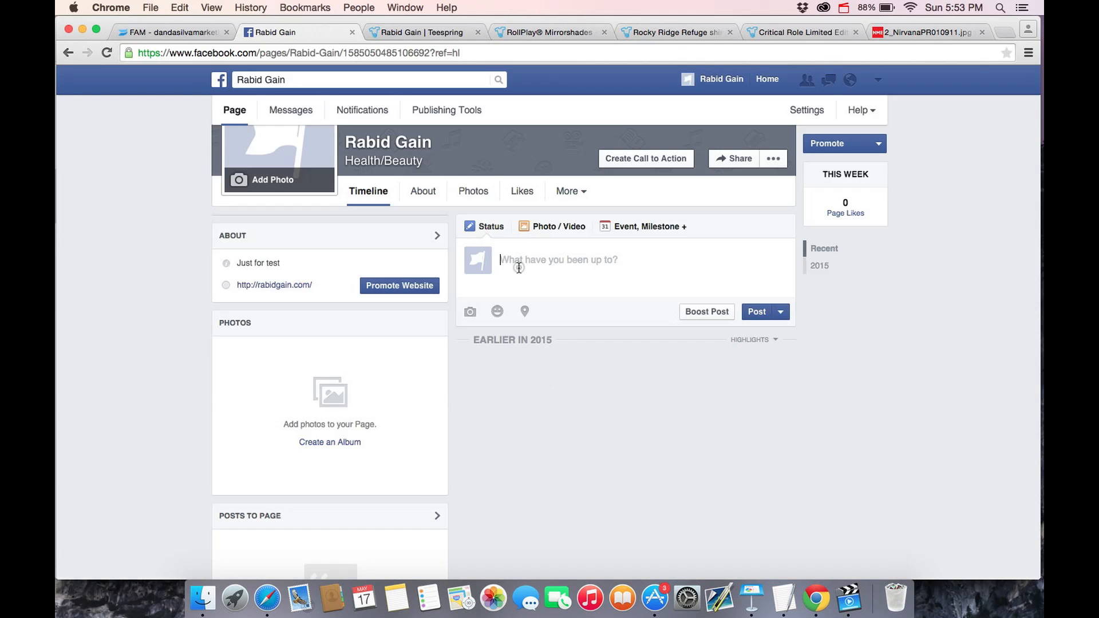
{"action": "type", "text": "http://teespring.com/rockyridgerefuge"}
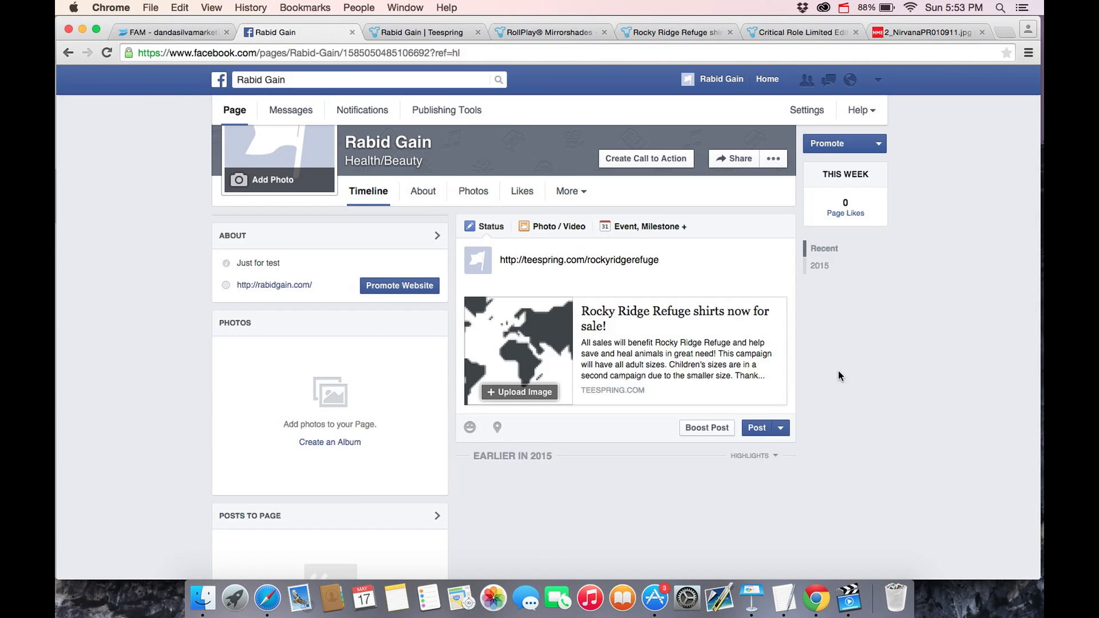
{"action": "scroll", "coordinate": [839, 375], "scroll_direction": "down", "scroll_amount": 5}
{"action": "scroll", "coordinate": [839, 376], "scroll_direction": "down", "scroll_amount": 1}
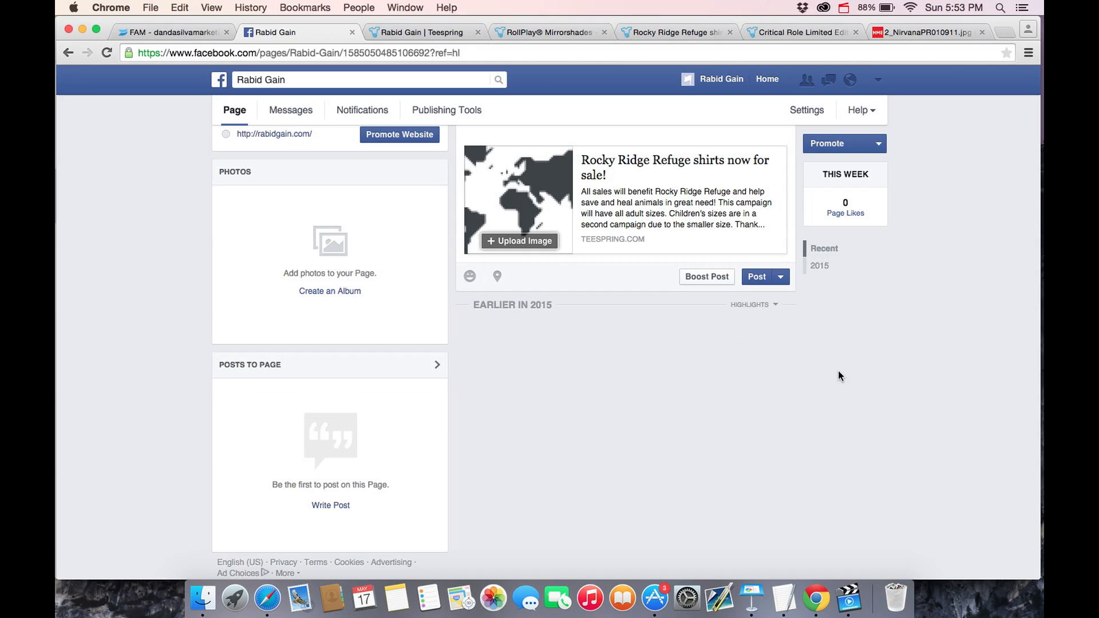
{"action": "scroll", "coordinate": [832, 321], "scroll_direction": "up", "scroll_amount": 9}
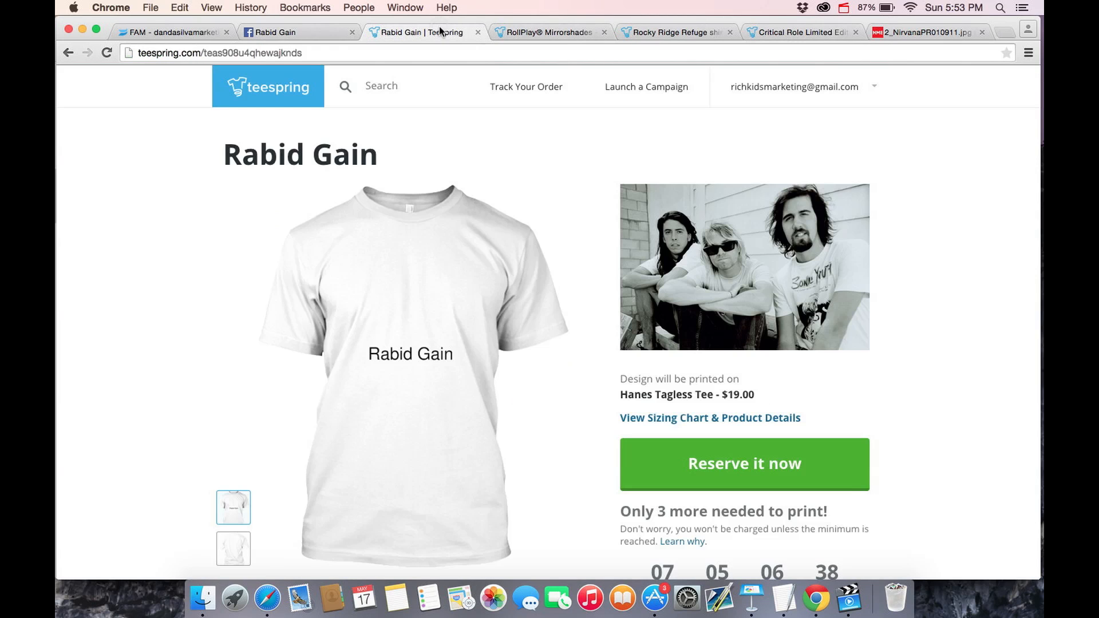
Step: Open the Social Preview settings of the Rabid Gain campaign from the Teespring campaigns dashboard
{"action": "left_click", "coordinate": [438, 32]}
{"action": "left_click", "coordinate": [798, 94]}
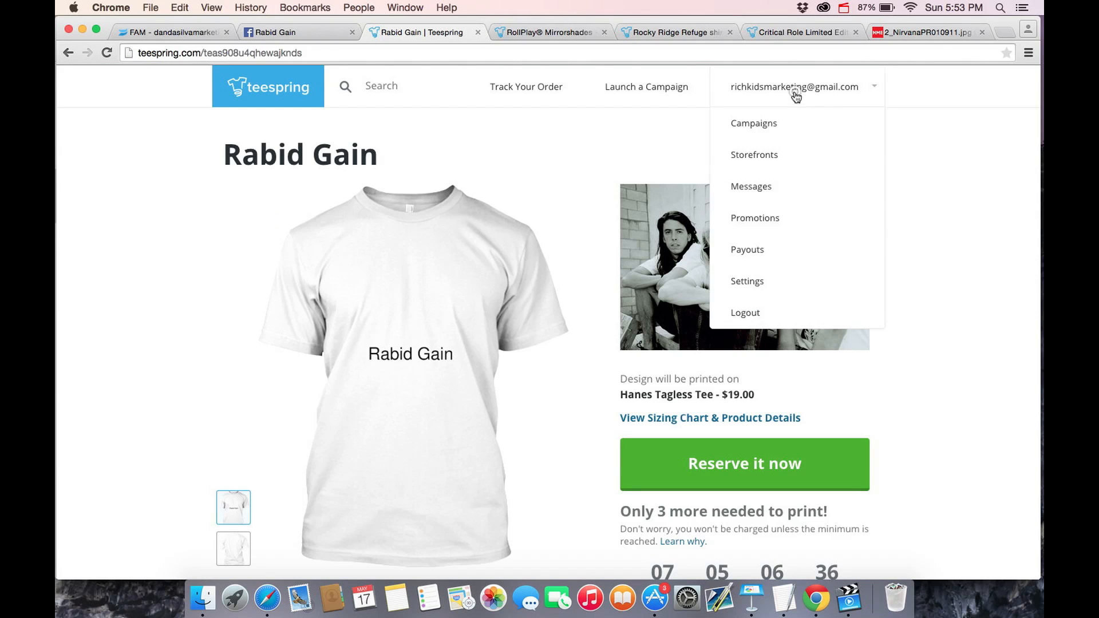
{"action": "left_click", "coordinate": [754, 127]}
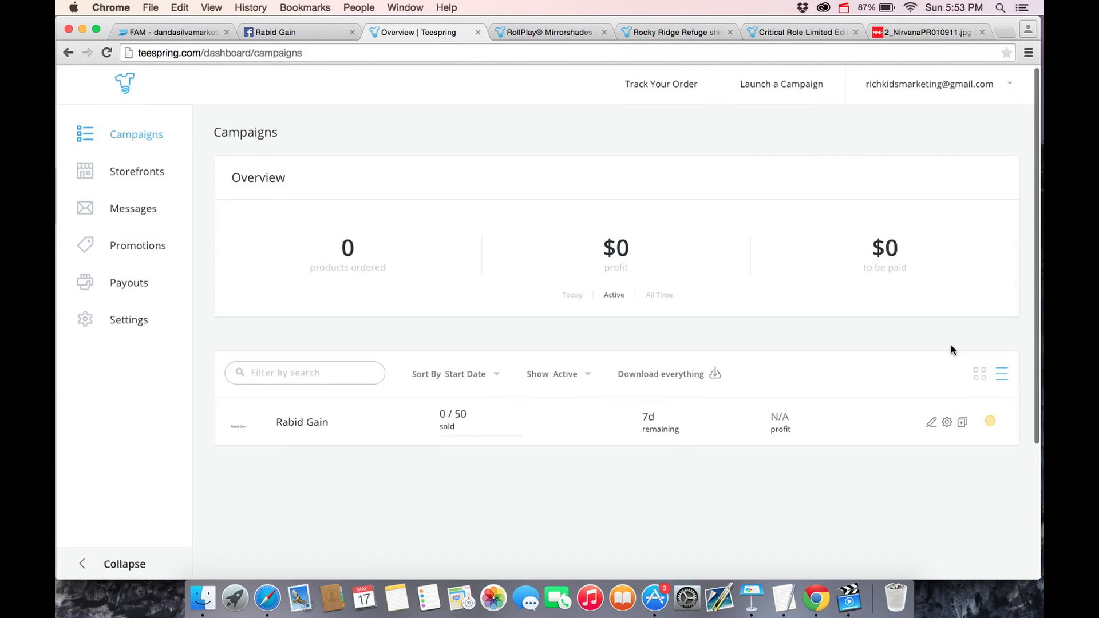
{"action": "scroll", "coordinate": [950, 345], "scroll_direction": "down", "scroll_amount": 3}
{"action": "left_click", "coordinate": [946, 309]}
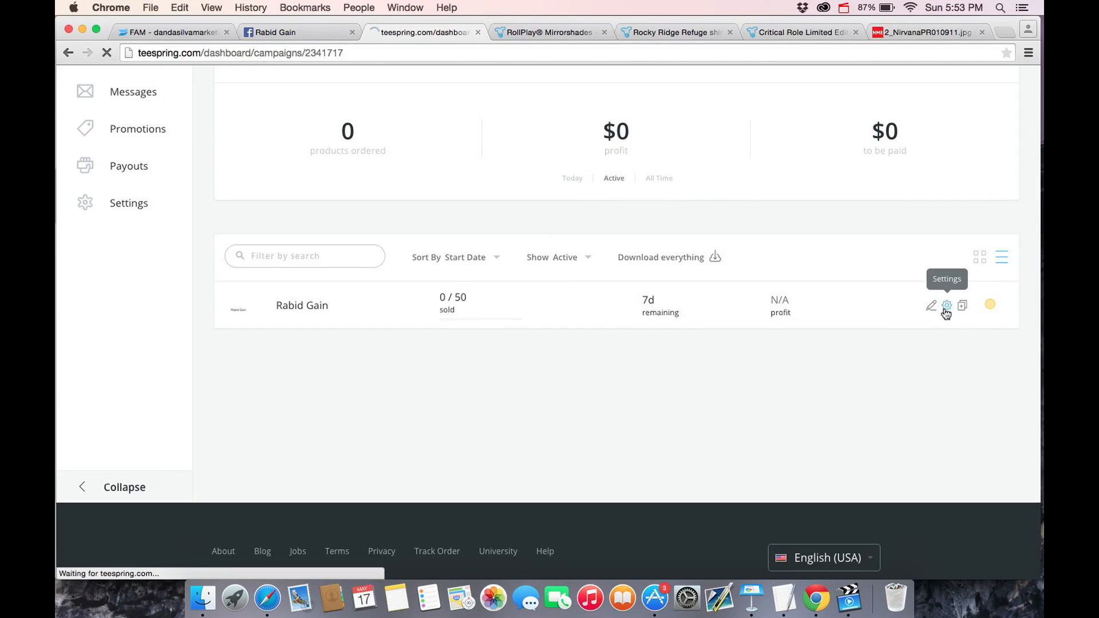
{"action": "scroll", "coordinate": [511, 401], "scroll_direction": "down", "scroll_amount": 2}
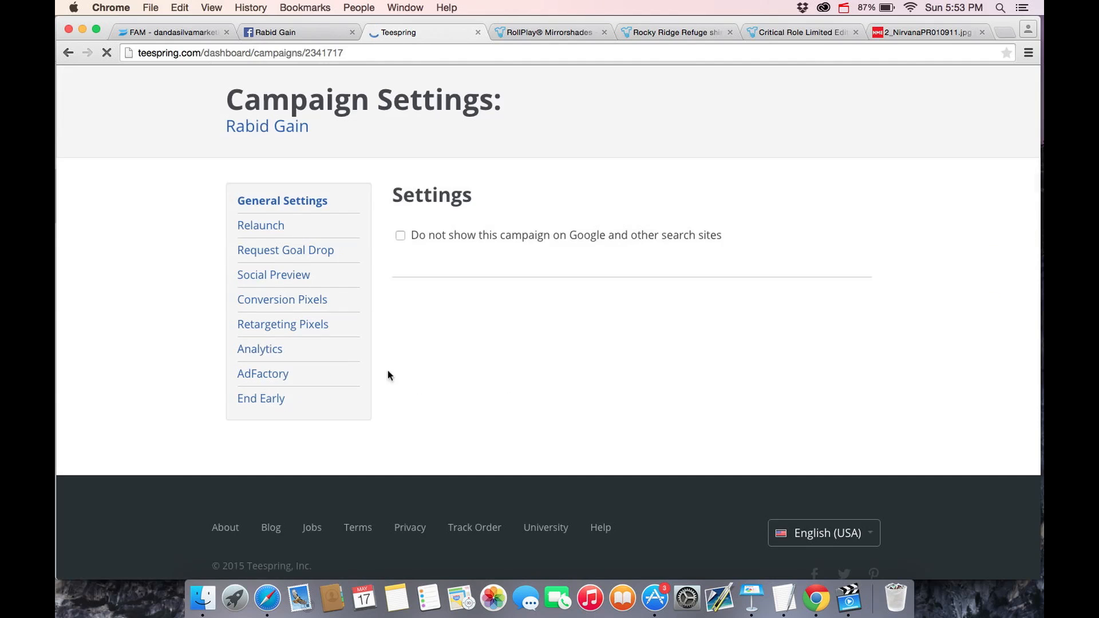
{"action": "left_click", "coordinate": [263, 287]}
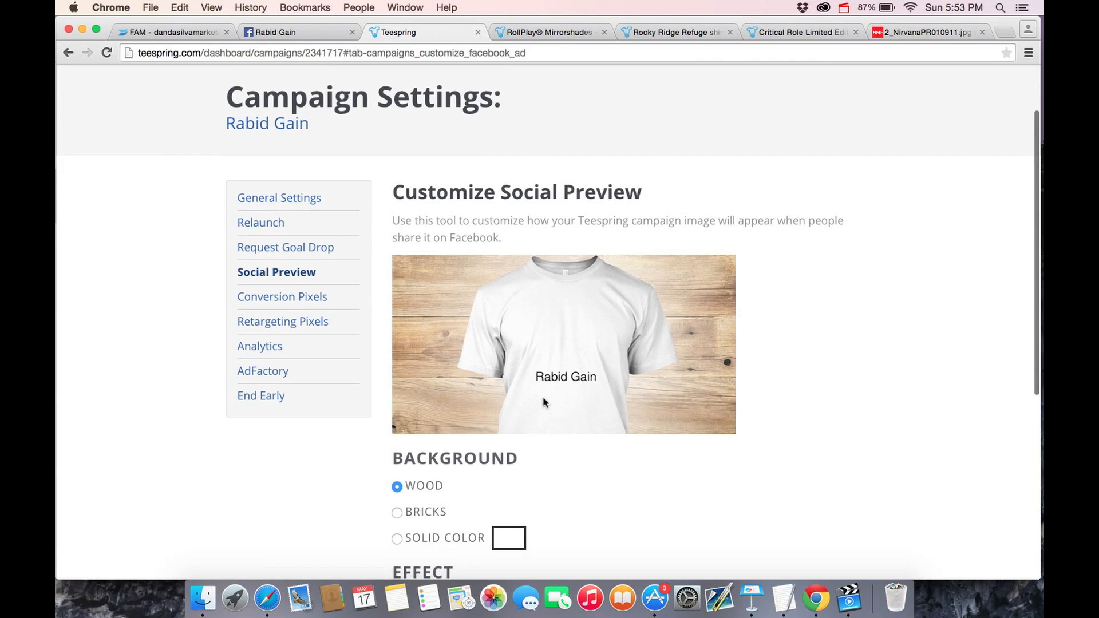
Step: Try the Bricks background for the social preview, and set it to a solid yellow color
{"action": "scroll", "coordinate": [543, 400], "scroll_direction": "down", "scroll_amount": 5}
{"action": "scroll", "coordinate": [544, 399], "scroll_direction": "up", "scroll_amount": 2}
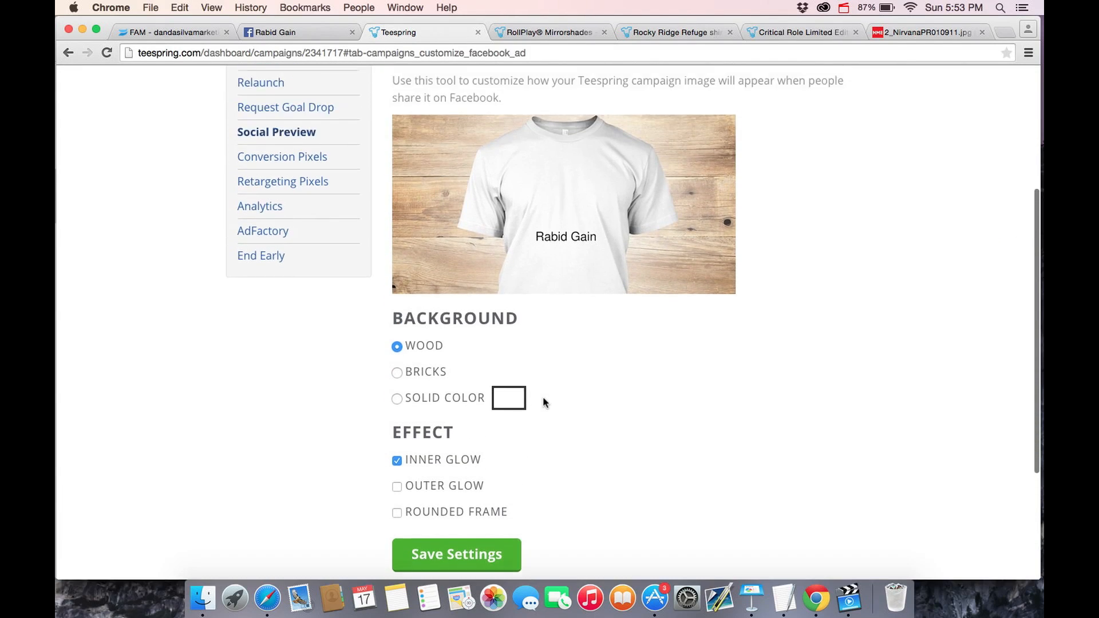
{"action": "left_click", "coordinate": [397, 374]}
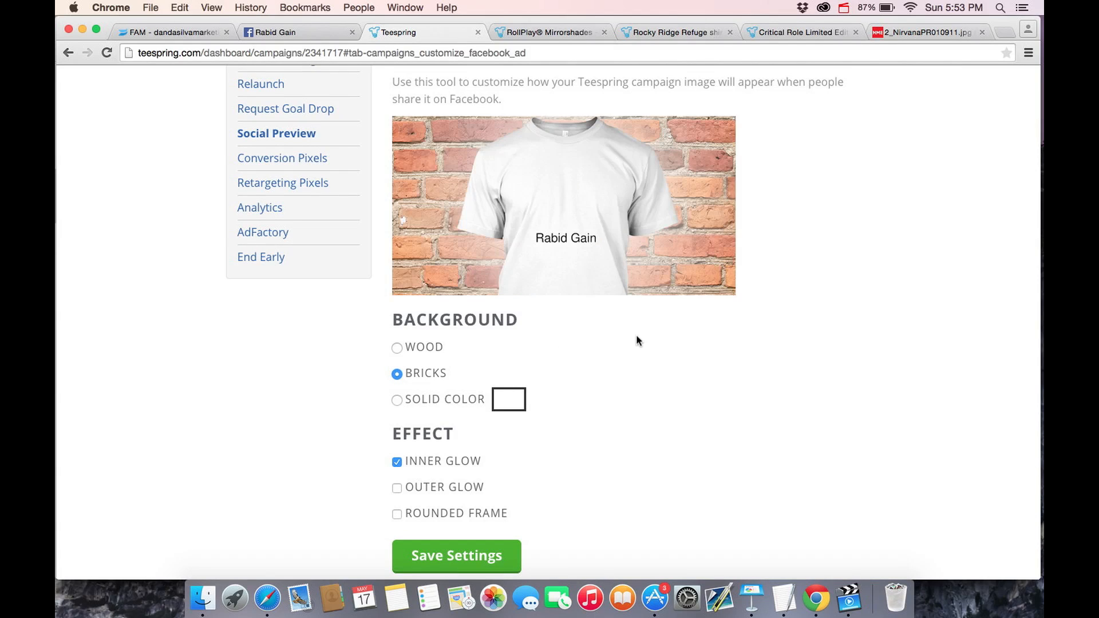
{"action": "left_click", "coordinate": [397, 401]}
{"action": "left_click", "coordinate": [518, 406]}
{"action": "left_click", "coordinate": [513, 451]}
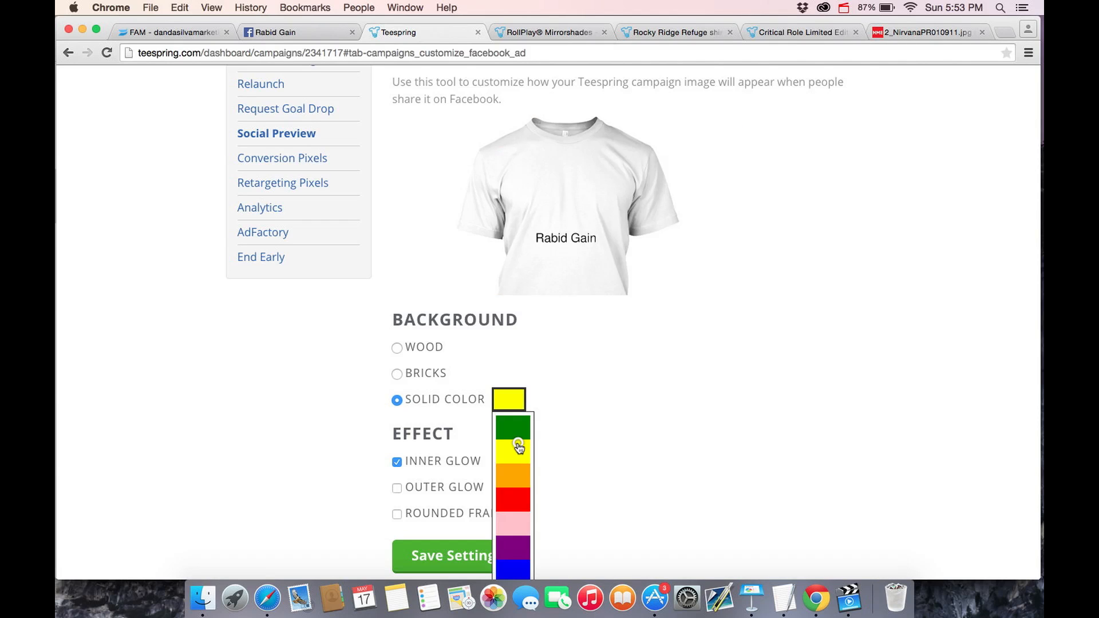
{"action": "left_click", "coordinate": [749, 522]}
Step: Enable the Rounded Frame effect for the social preview and save the settings
{"action": "scroll", "coordinate": [748, 523], "scroll_direction": "down", "scroll_amount": 3}
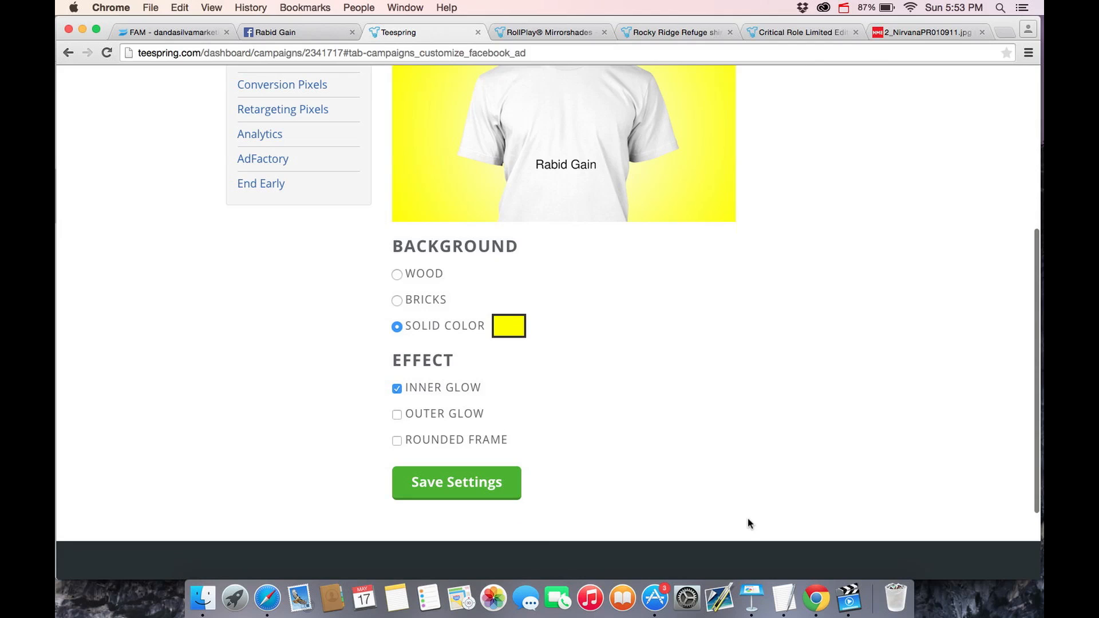
{"action": "left_click", "coordinate": [398, 440]}
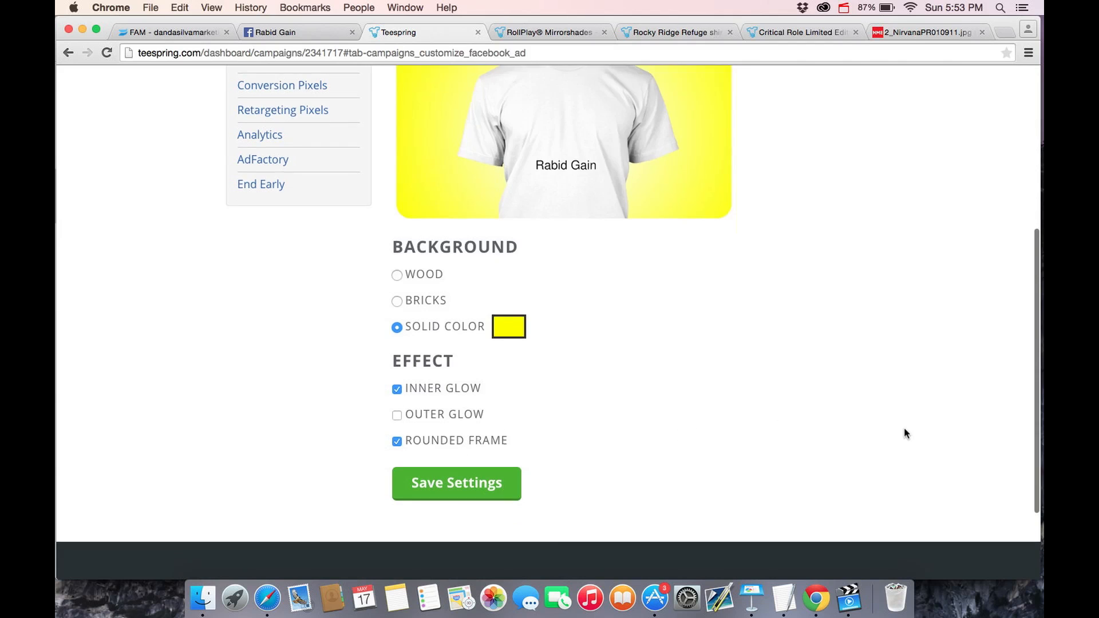
{"action": "scroll", "coordinate": [905, 427], "scroll_direction": "up", "scroll_amount": 5}
{"action": "scroll", "coordinate": [905, 434], "scroll_direction": "down", "scroll_amount": 5}
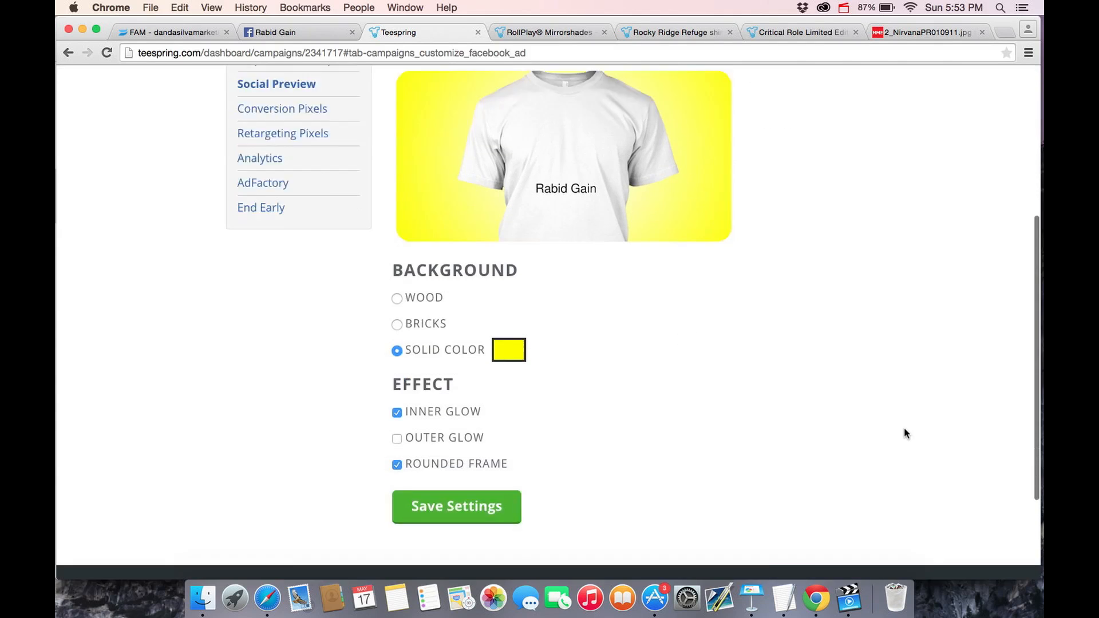
{"action": "left_click", "coordinate": [413, 381]}
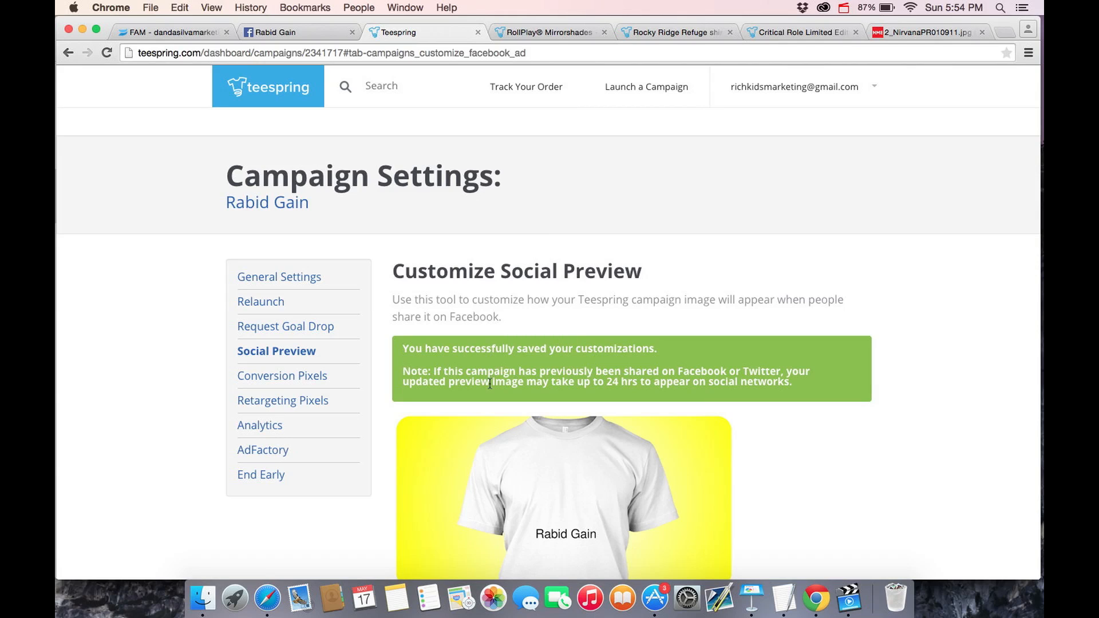
{"action": "left_click_drag", "start_coordinate": [491, 384], "coordinate": [663, 372]}
{"action": "left_click", "coordinate": [676, 382]}
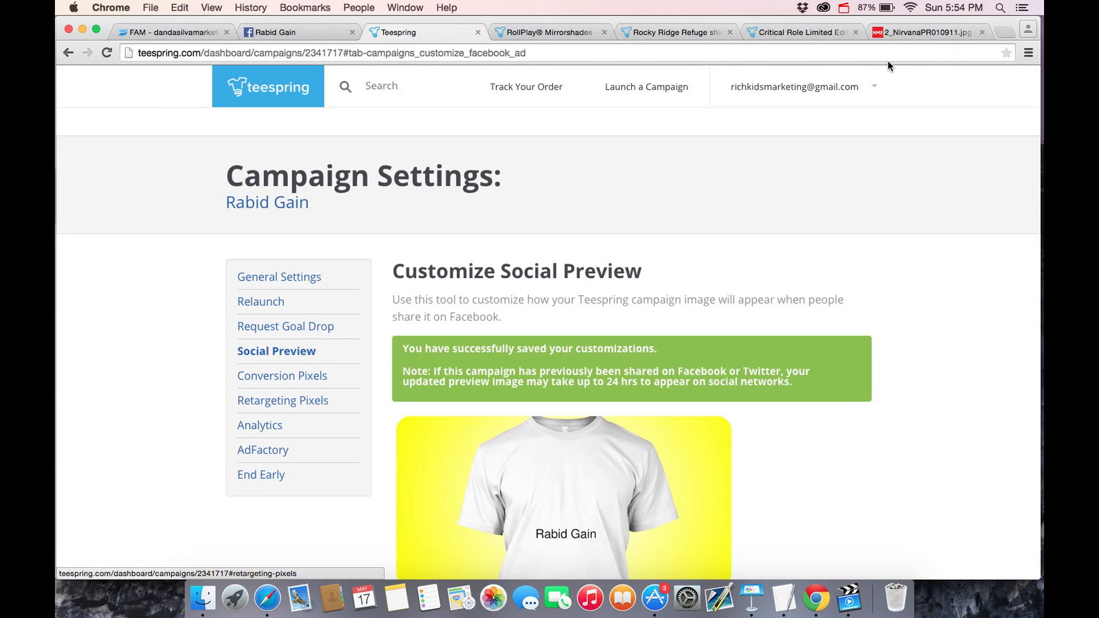
Step: Open the Rabid Gain campaign page from the campaigns dashboard and copy its web address
{"action": "left_click", "coordinate": [813, 86]}
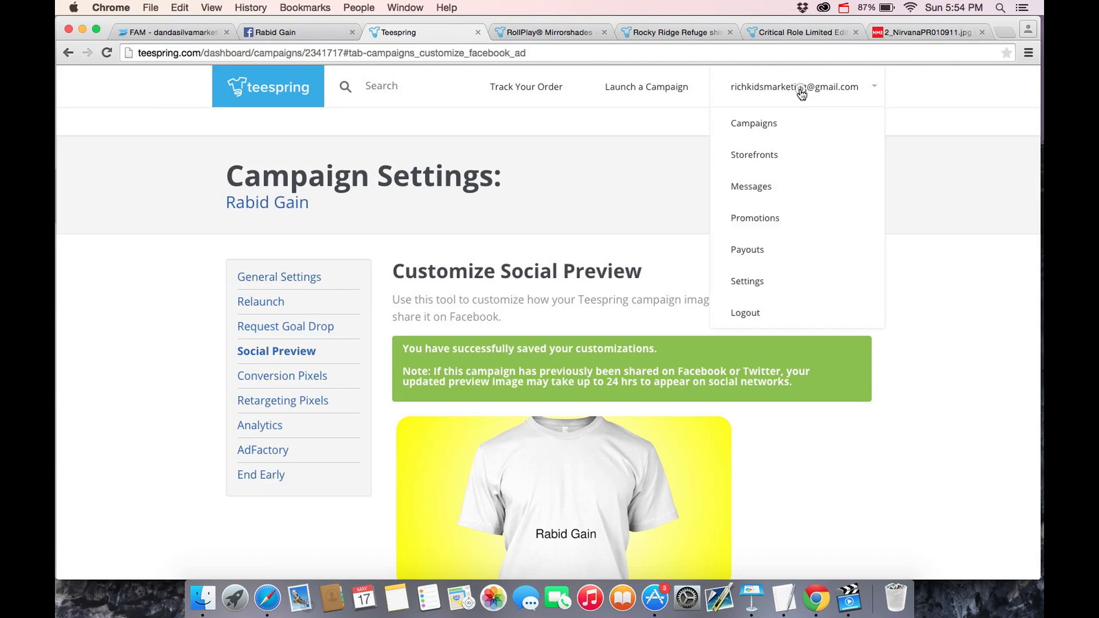
{"action": "left_click", "coordinate": [760, 118]}
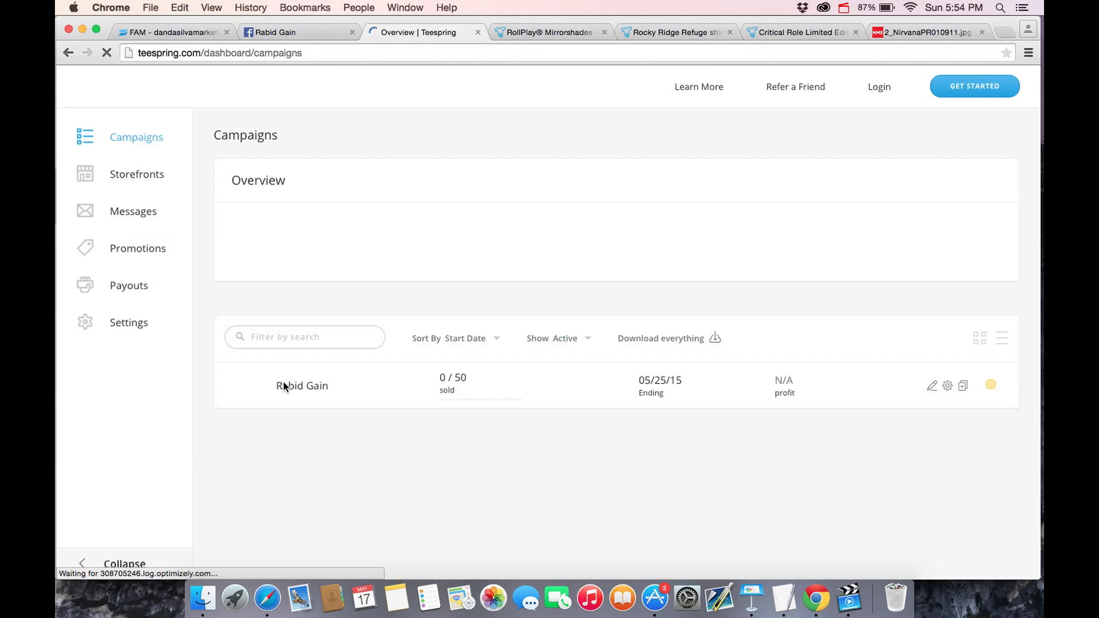
{"action": "left_click", "coordinate": [298, 386]}
{"action": "left_click", "coordinate": [261, 57]}
{"action": "key", "text": "super+c"}
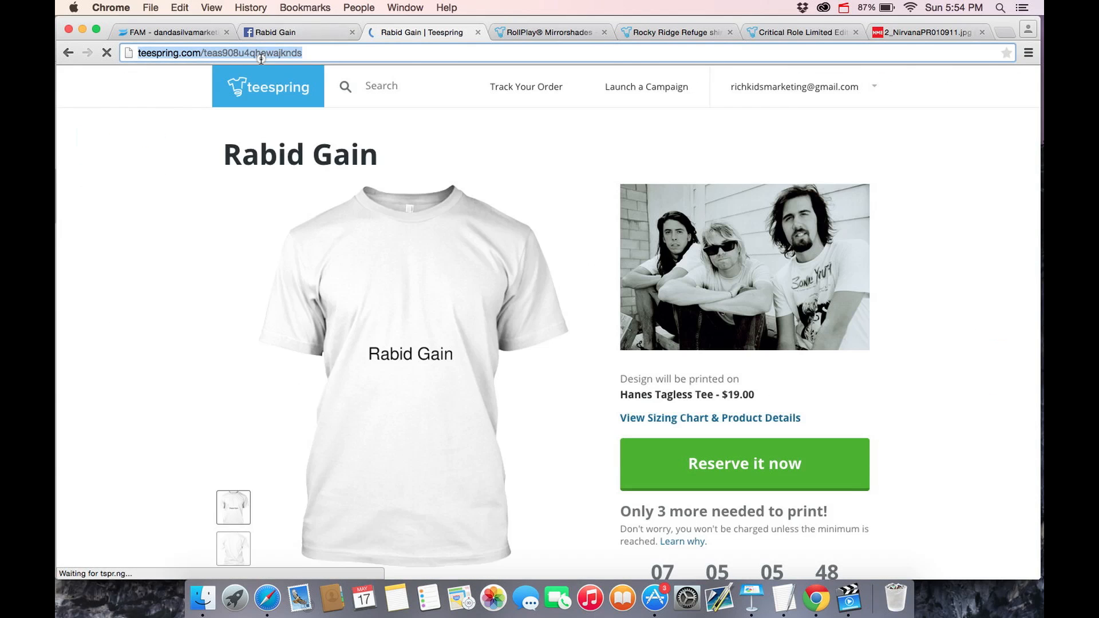
{"action": "key", "text": "BackSpace"}
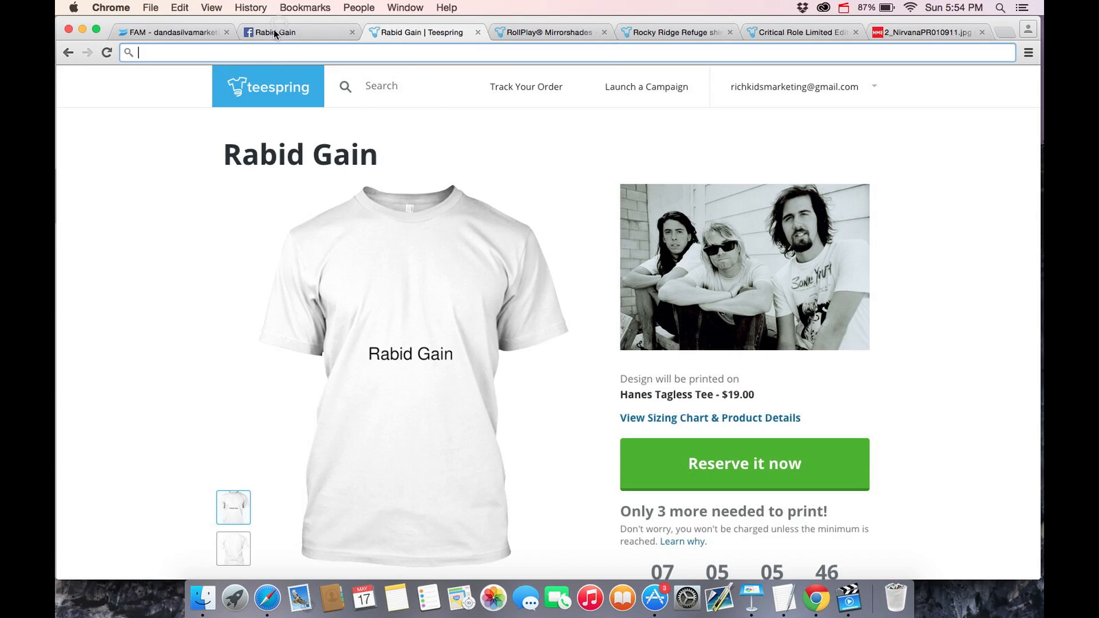
Step: Switch to the Rabid Gain Facebook page and paste the copied campaign link into a new status to load its preview
{"action": "left_click", "coordinate": [274, 32]}
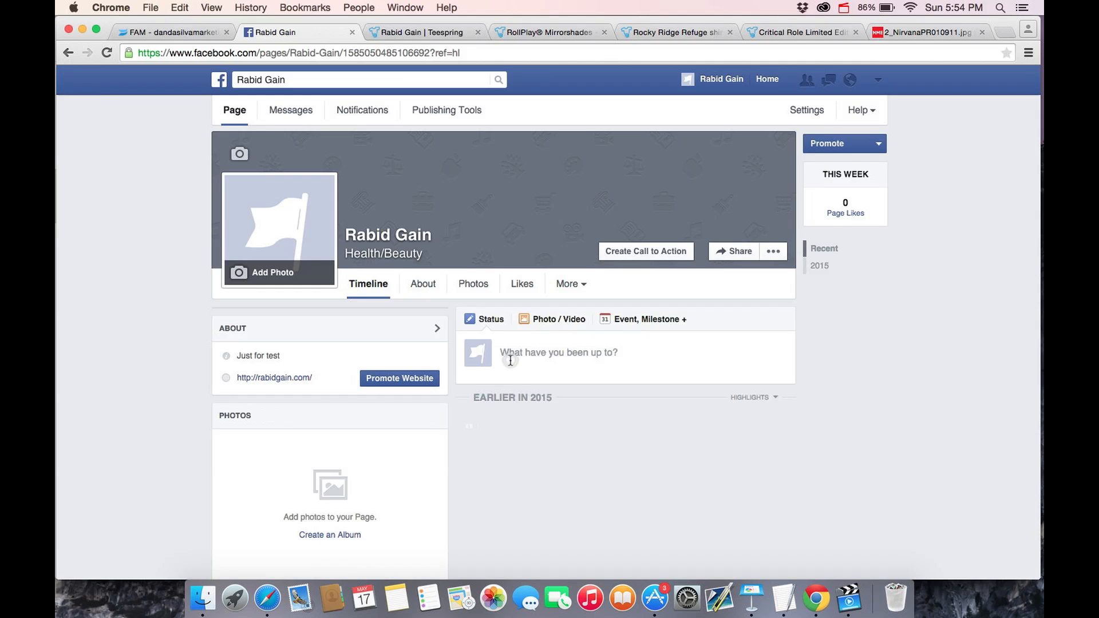
{"action": "left_click", "coordinate": [510, 360]}
{"action": "key", "text": "super+v"}
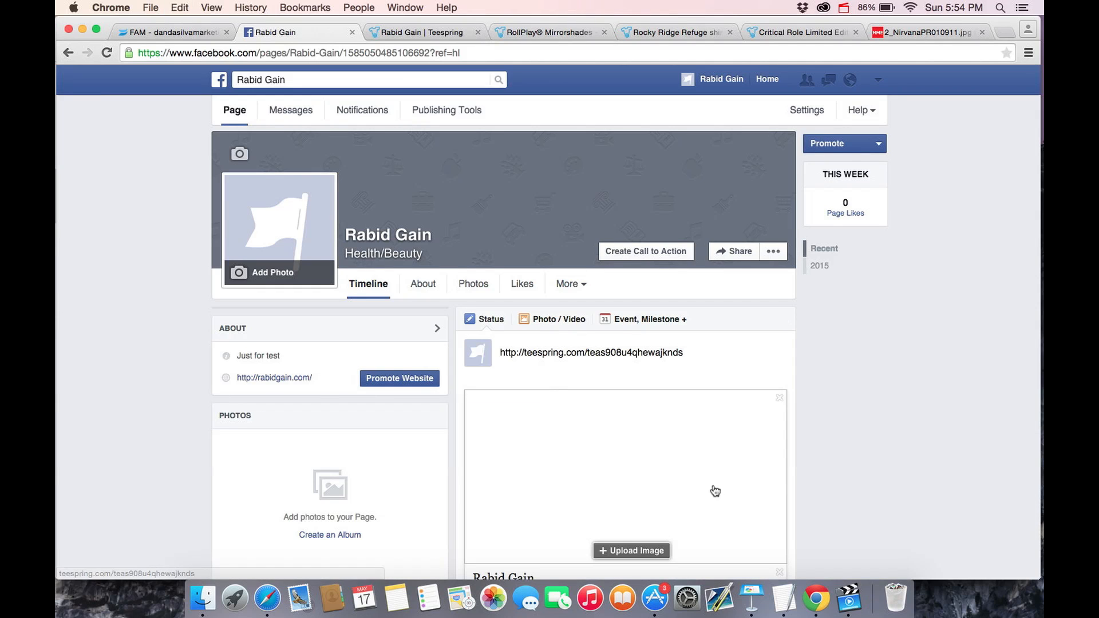
{"action": "scroll", "coordinate": [886, 480], "scroll_direction": "down", "scroll_amount": 3}
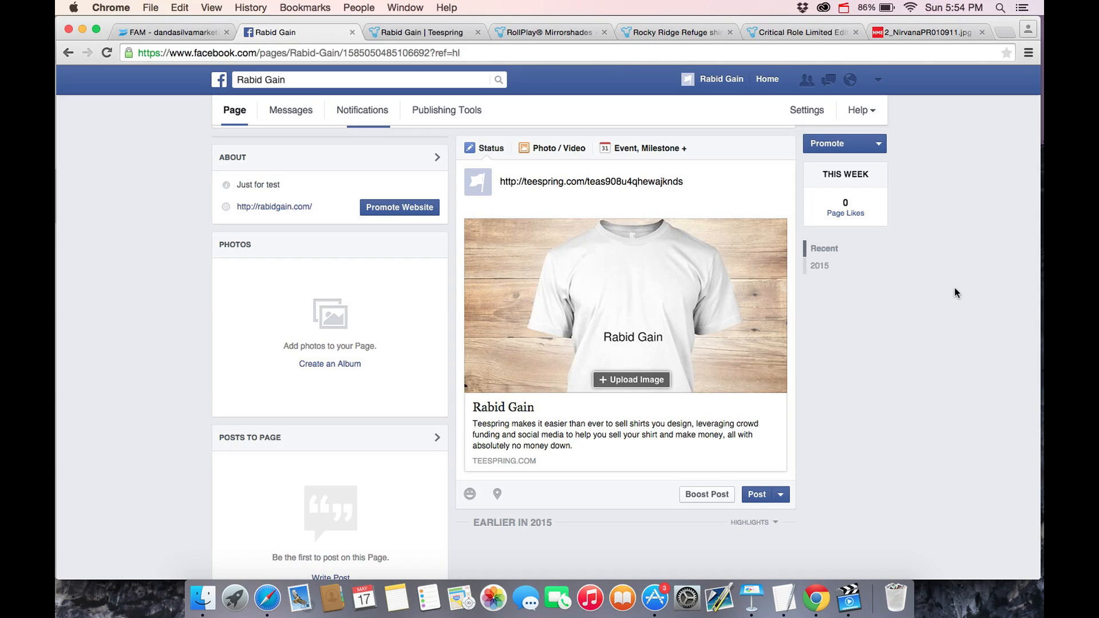
Step: Write "this is my test campaign! Welcme to the facebook fan page." on its own line above the link and publish the post
{"action": "left_click", "coordinate": [499, 182]}
{"action": "key", "text": "Return"}
{"action": "key", "text": "Return"}
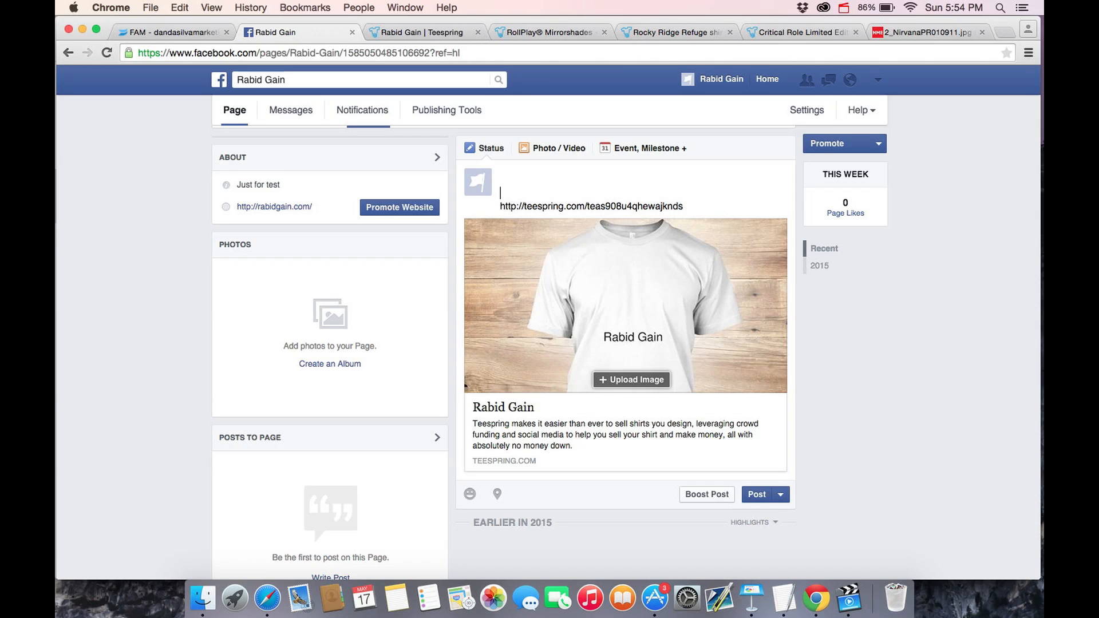
{"action": "type", "text": "this is my test campaignb! Welcon"}
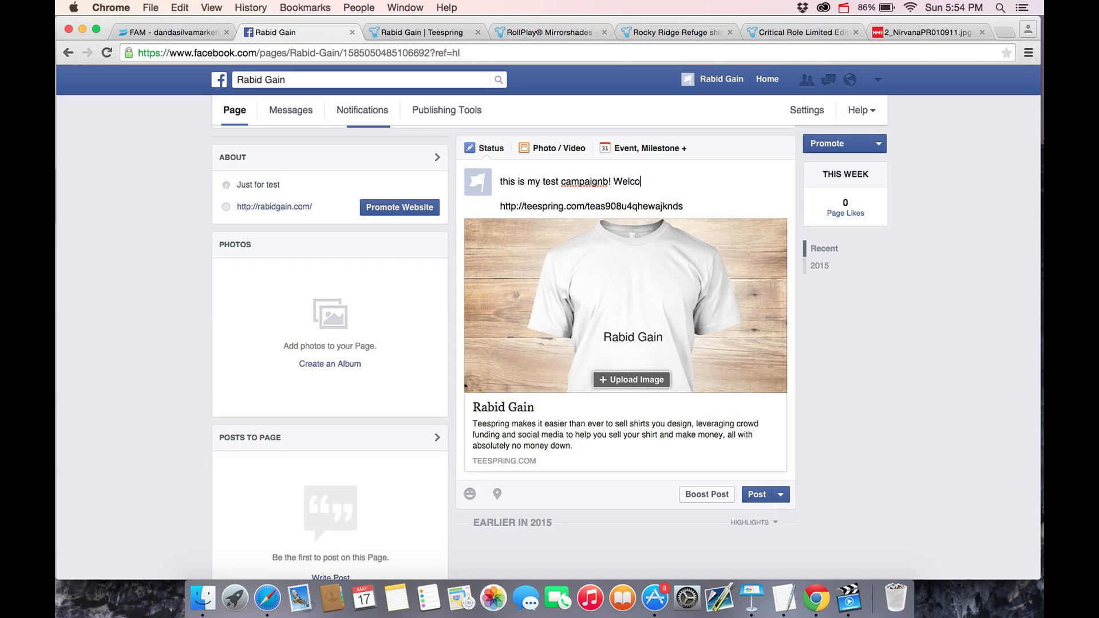
{"action": "key", "text": "BackSpace"}
{"action": "key", "text": "BackSpace"}
{"action": "key", "text": "BackSpace"}
{"action": "key", "text": "BackSpace"}
{"action": "key", "text": "BackSpace"}
{"action": "key", "text": "BackSpace"}
{"action": "key", "text": "BackSpace"}
{"action": "key", "text": "BackSpace"}
{"action": "key", "text": "BackSpace"}
{"action": "type", "text": "! Welcme to the faceb"}
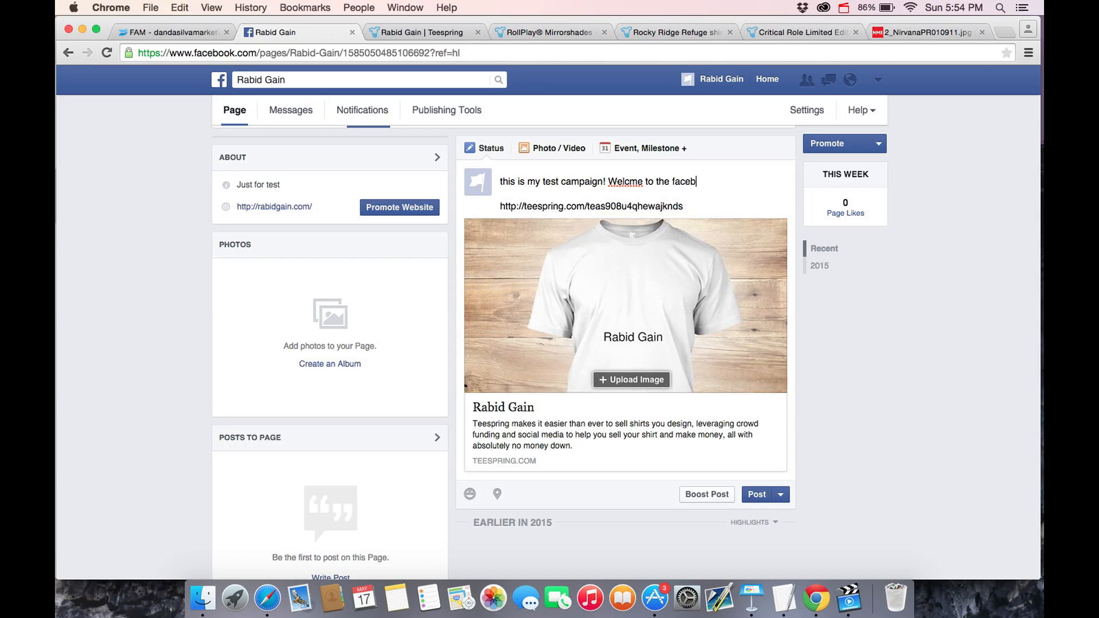
{"action": "type", "text": "ook fan page."}
{"action": "left_click", "coordinate": [755, 494]}
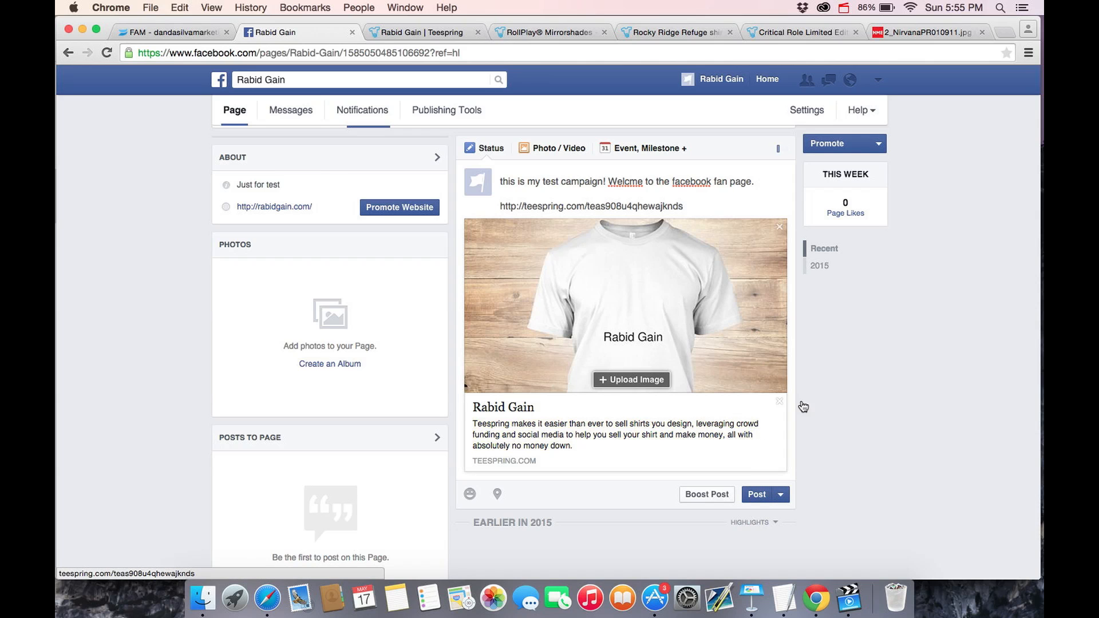
Step: Open the boost settings of the published post, review them, and close them without boosting
{"action": "scroll", "coordinate": [775, 509], "scroll_direction": "down", "scroll_amount": 3}
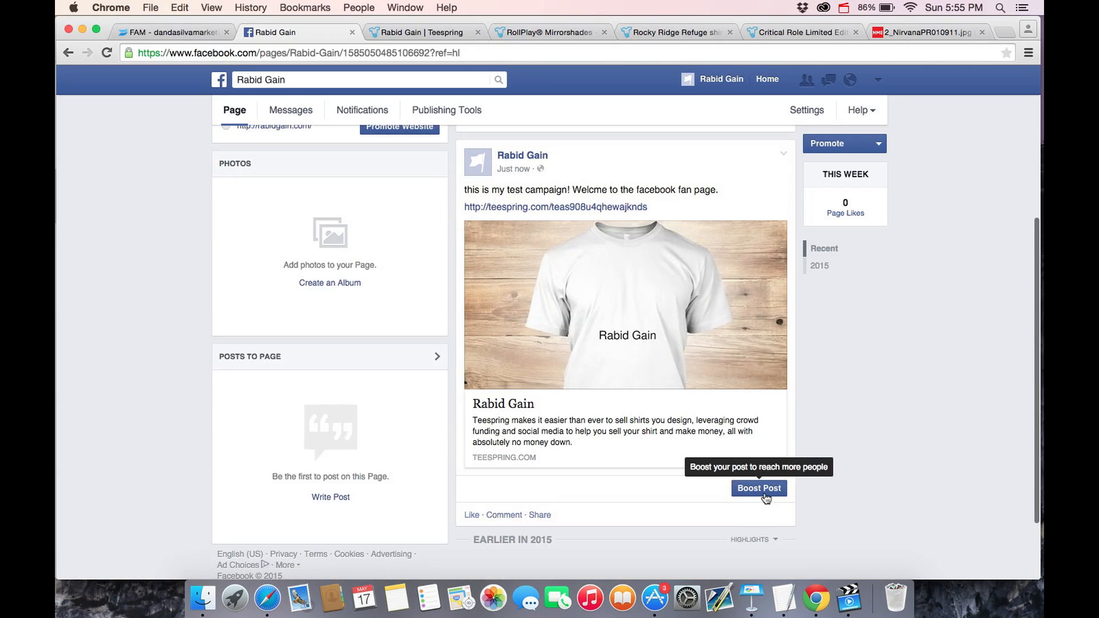
{"action": "left_click", "coordinate": [765, 487]}
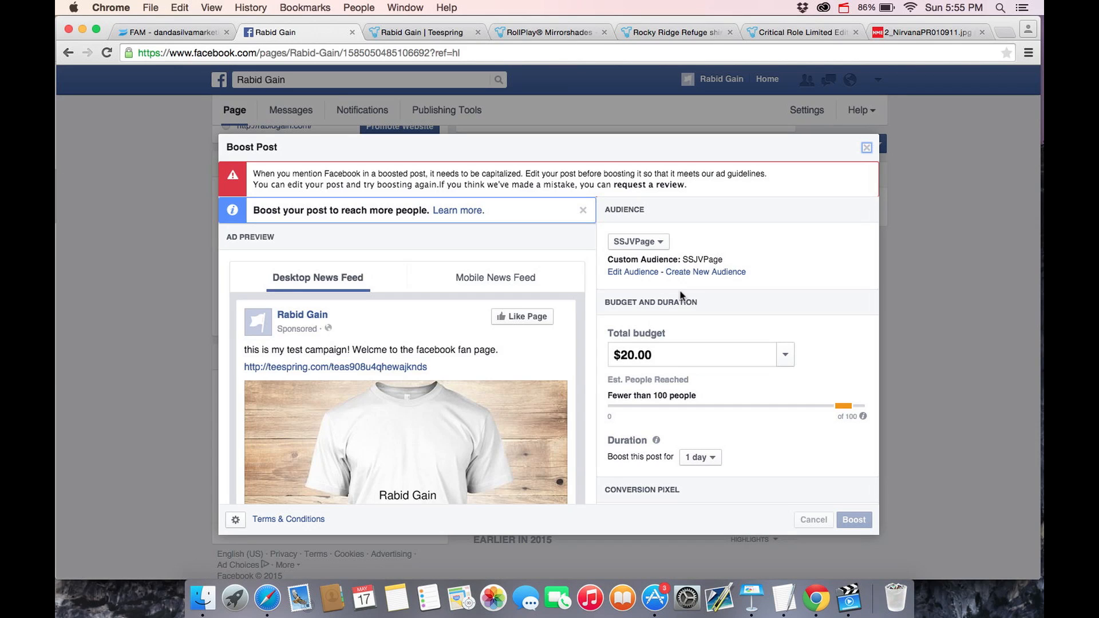
{"action": "left_click", "coordinate": [866, 150]}
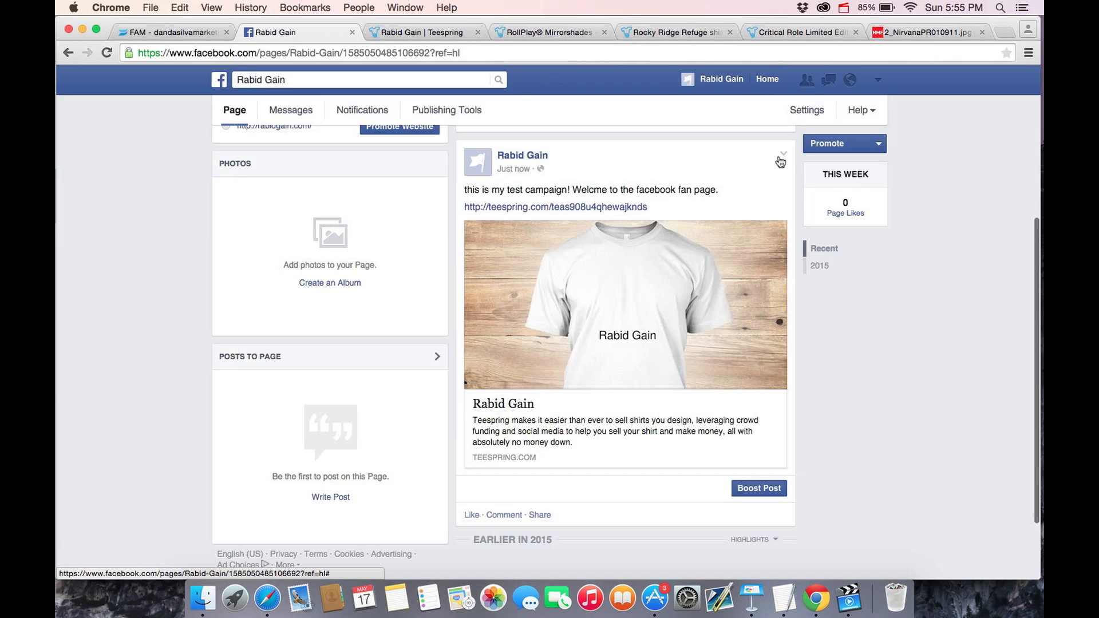
Step: Edit the published post to delete the sentence after "this is my test campaign!" and save the change
{"action": "left_click", "coordinate": [789, 153]}
{"action": "left_click", "coordinate": [713, 196]}
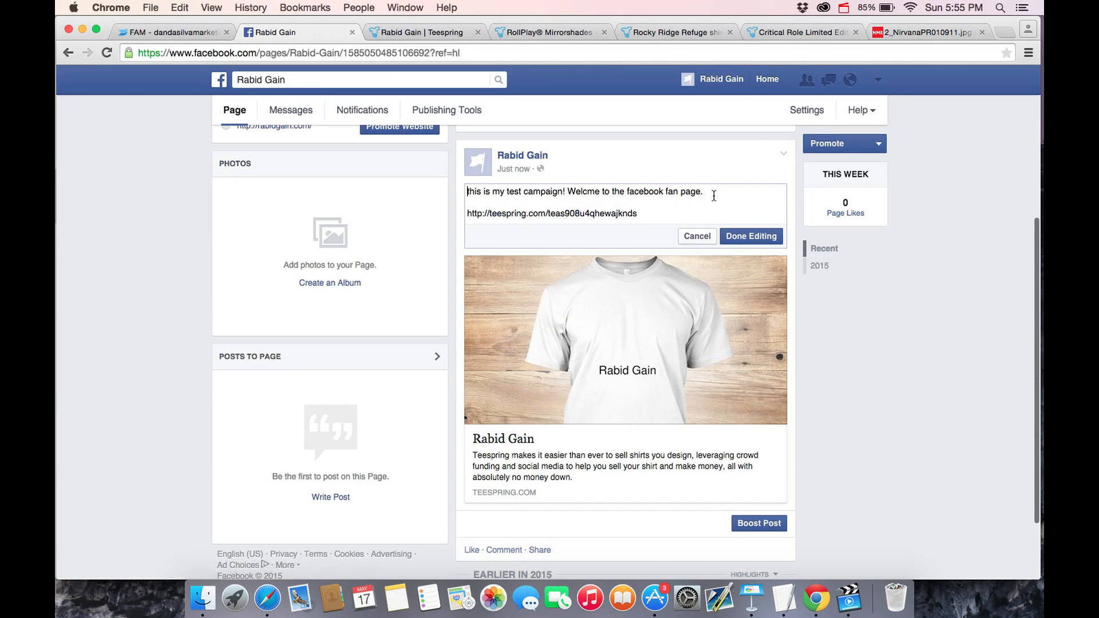
{"action": "left_click_drag", "start_coordinate": [716, 189], "coordinate": [561, 191]}
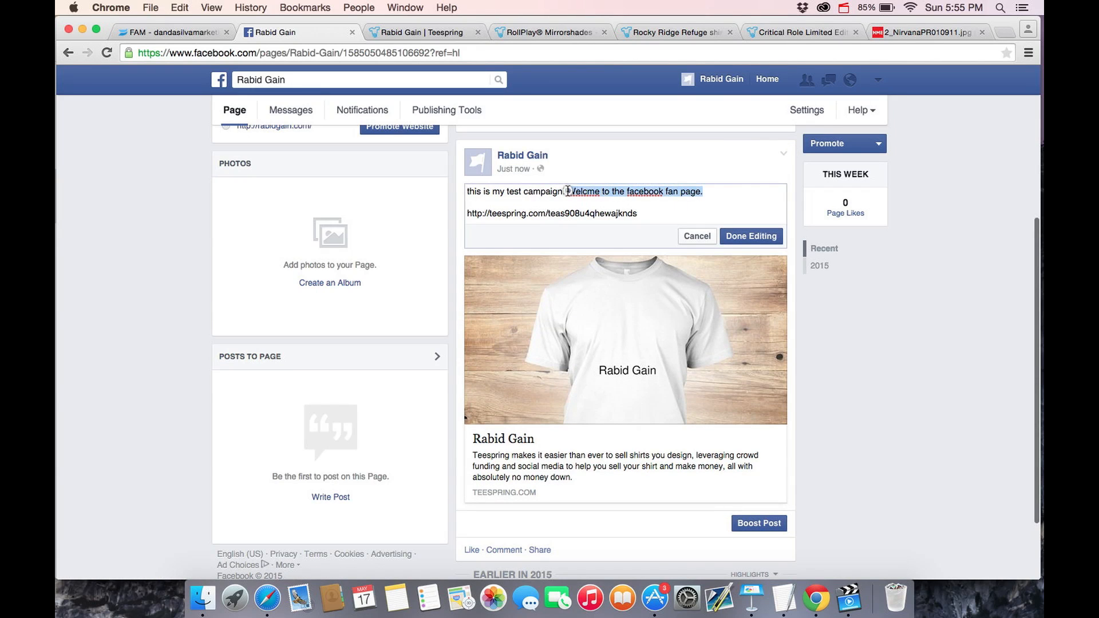
{"action": "key", "text": "BackSpace"}
{"action": "left_click", "coordinate": [773, 237]}
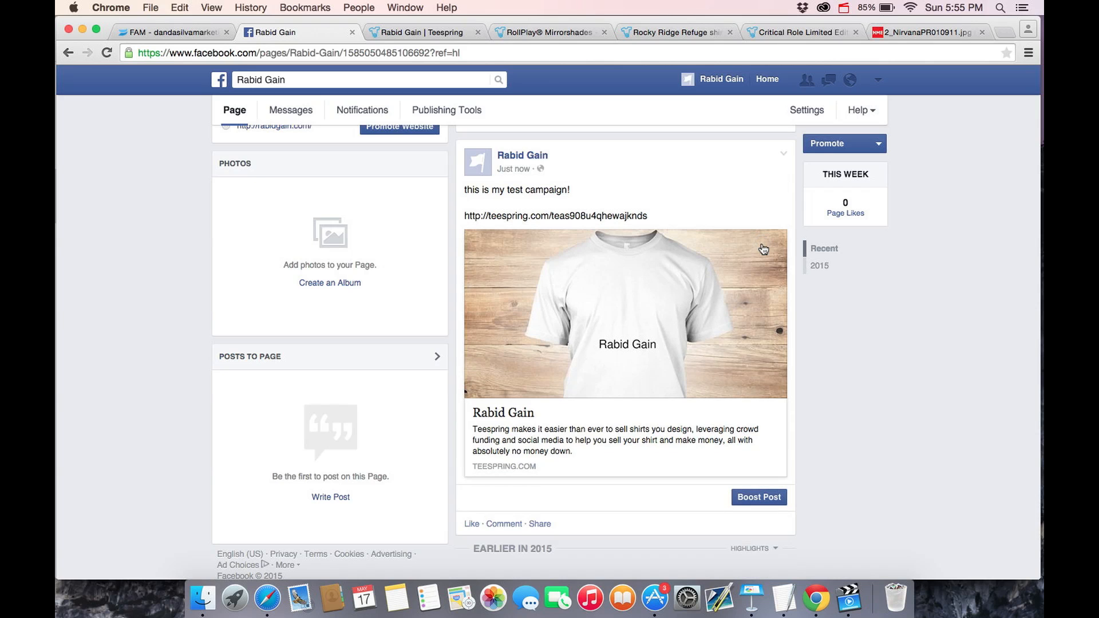
Step: Reopen the post's boost settings, look through the available custom audiences, and close the settings without boosting
{"action": "left_click", "coordinate": [773, 486]}
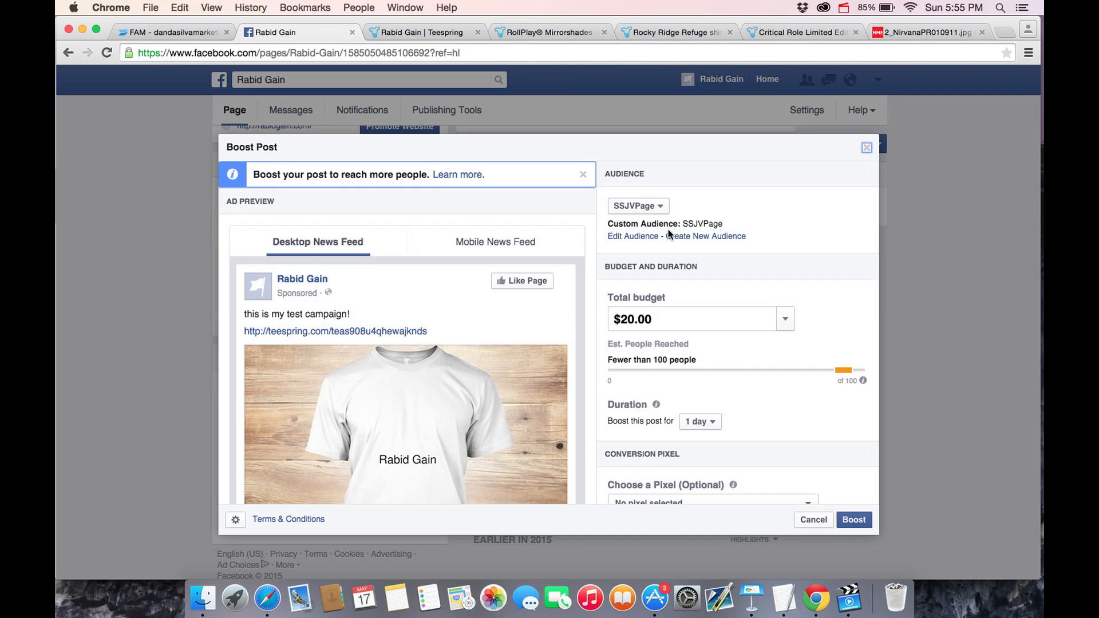
{"action": "left_click", "coordinate": [637, 206]}
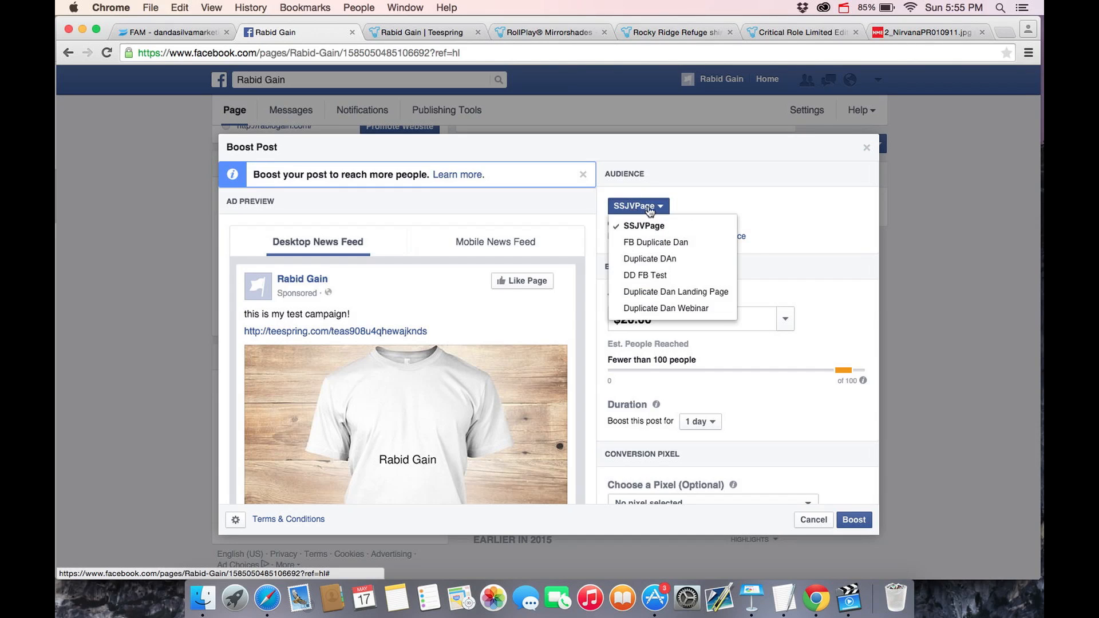
{"action": "left_click", "coordinate": [801, 263]}
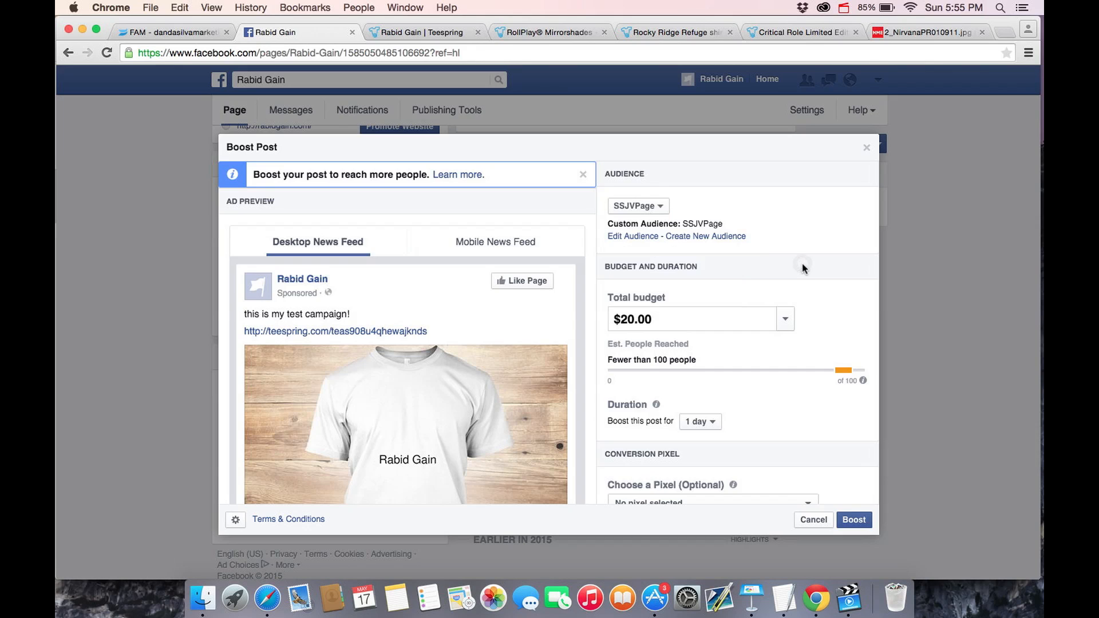
{"action": "left_click", "coordinate": [867, 148]}
Step: Open the Vance Software LLC account in Facebook's ads management and start creating a new ad
{"action": "left_click", "coordinate": [880, 81]}
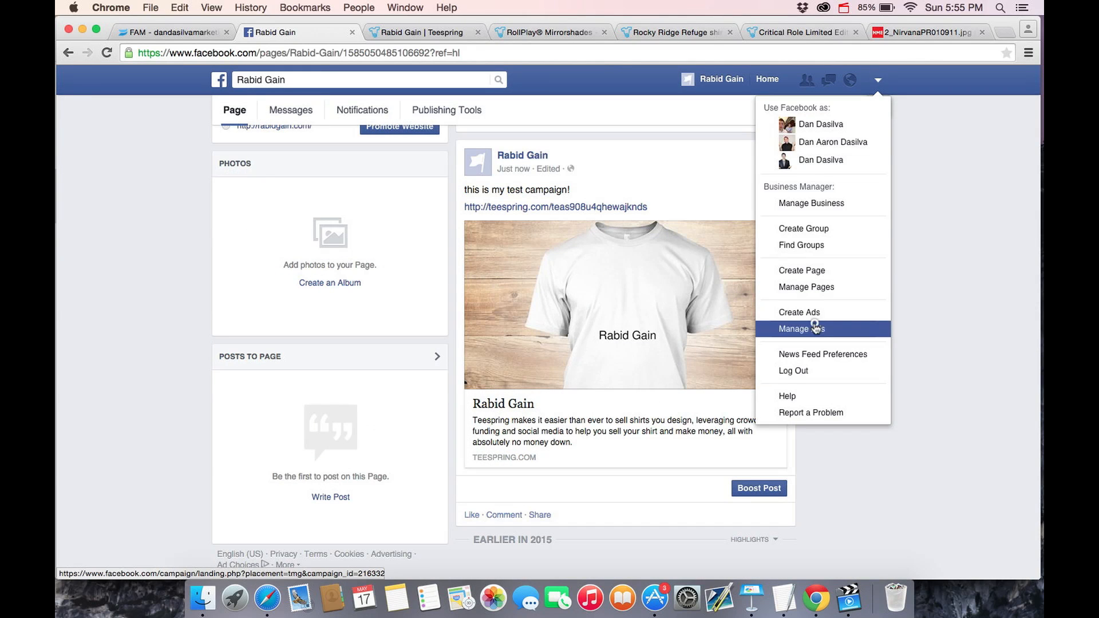
{"action": "left_click", "coordinate": [816, 328]}
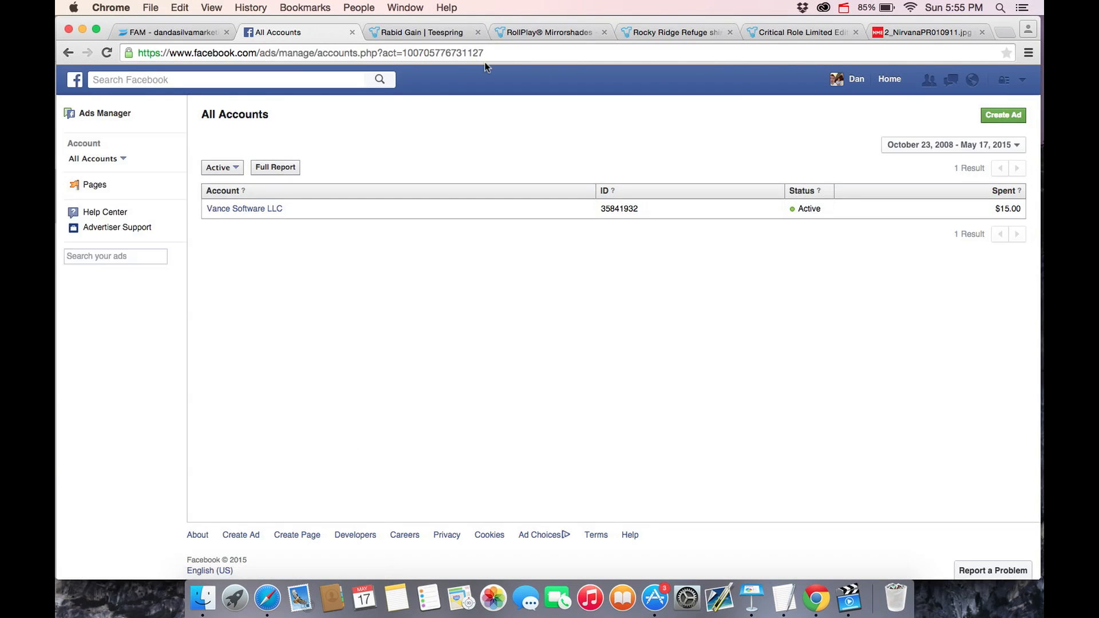
{"action": "left_click", "coordinate": [240, 210]}
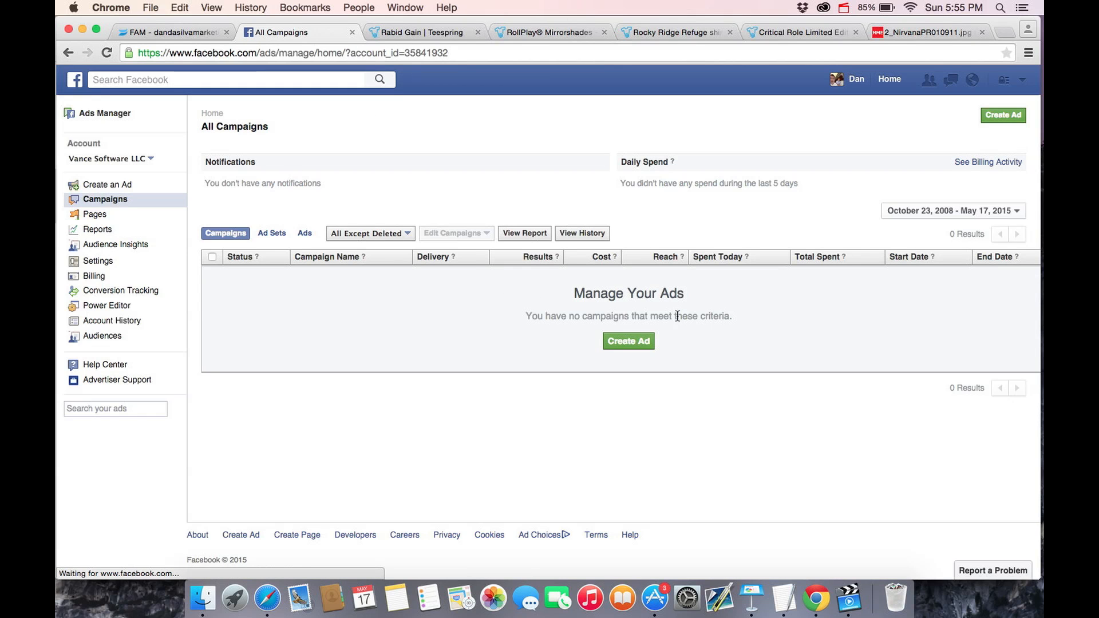
{"action": "left_click", "coordinate": [1001, 118]}
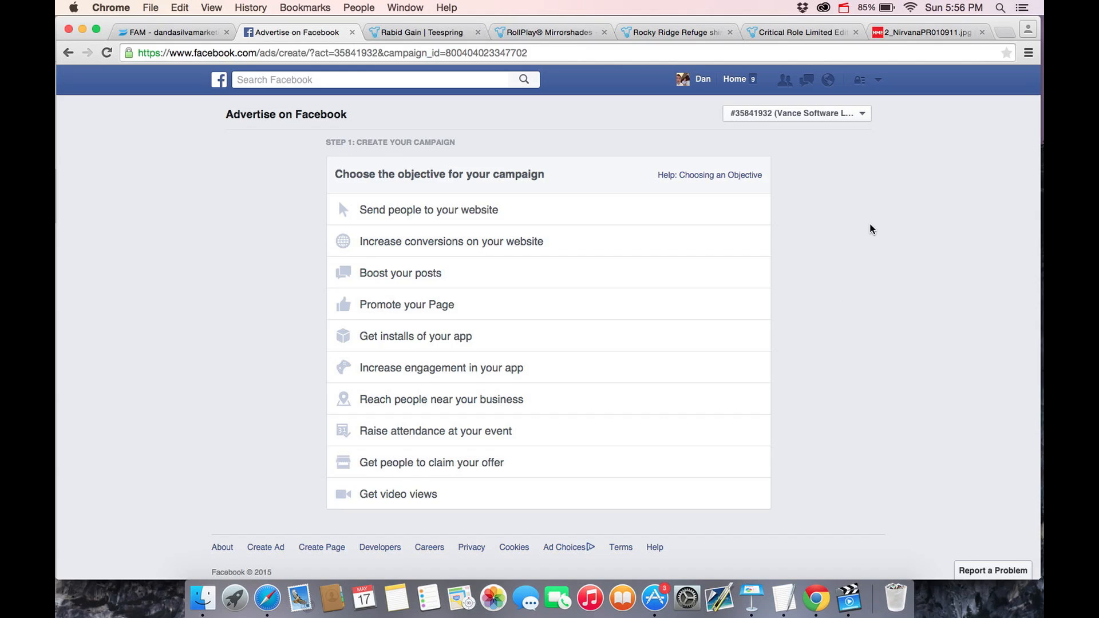
Step: Choose the "Boost your posts" objective with the Rabid Gain page and its post, and continue to the audience settings
{"action": "left_click", "coordinate": [449, 285]}
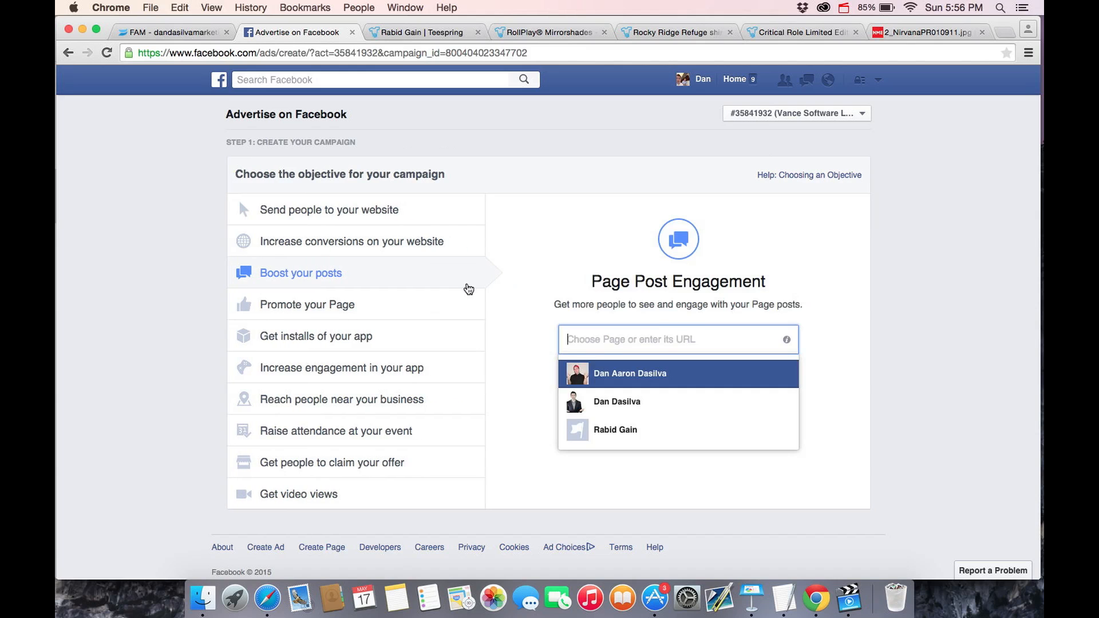
{"action": "left_click", "coordinate": [671, 429]}
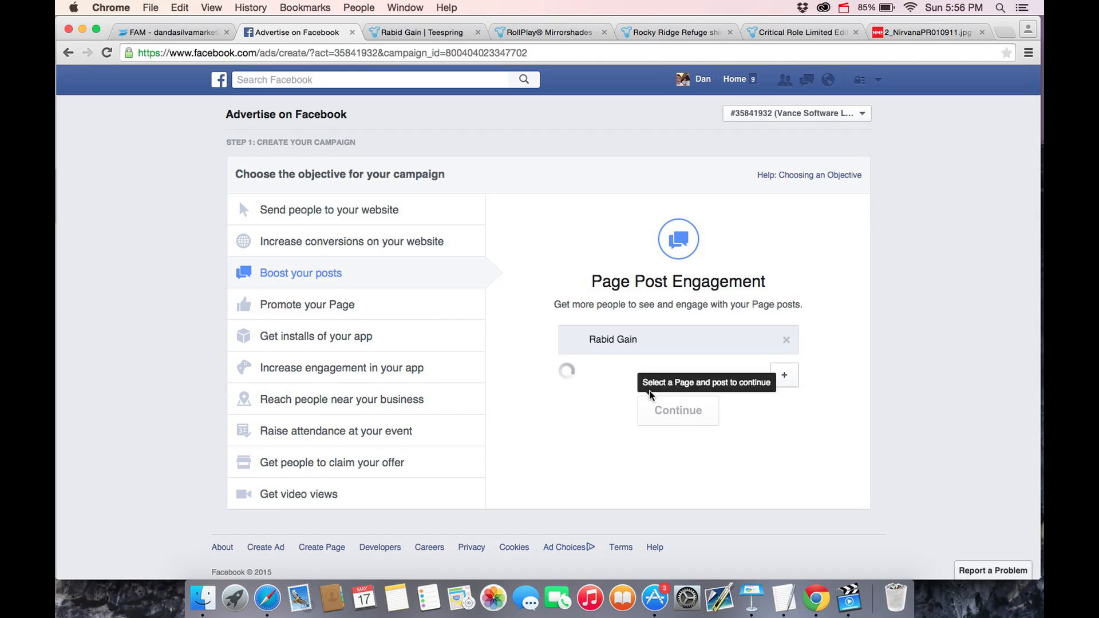
{"action": "left_click", "coordinate": [620, 376]}
{"action": "left_click", "coordinate": [582, 405]}
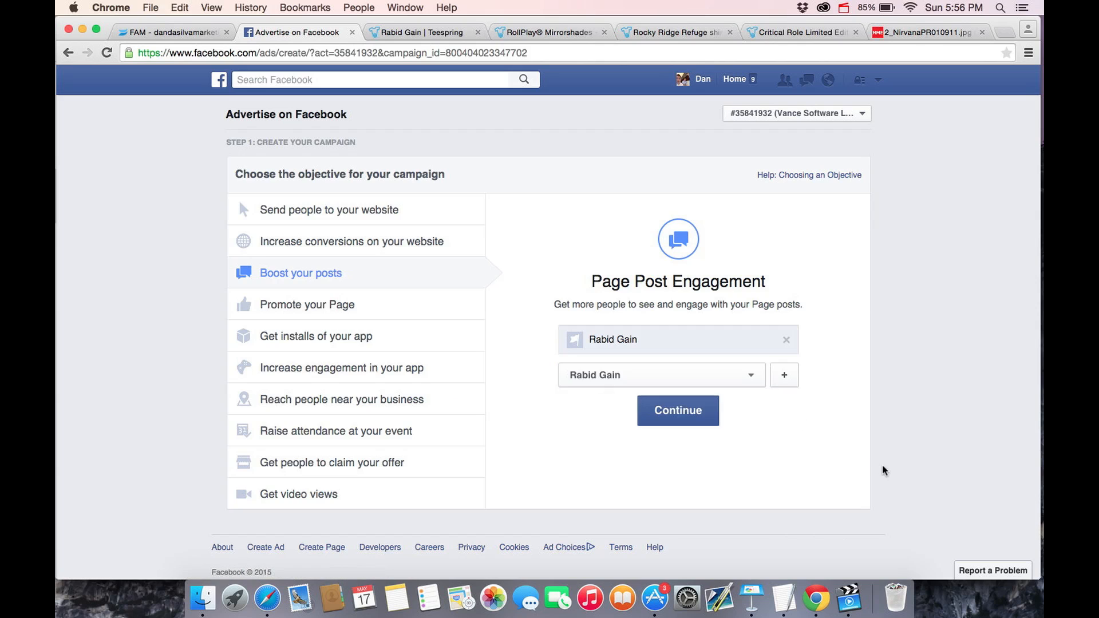
{"action": "left_click", "coordinate": [678, 413]}
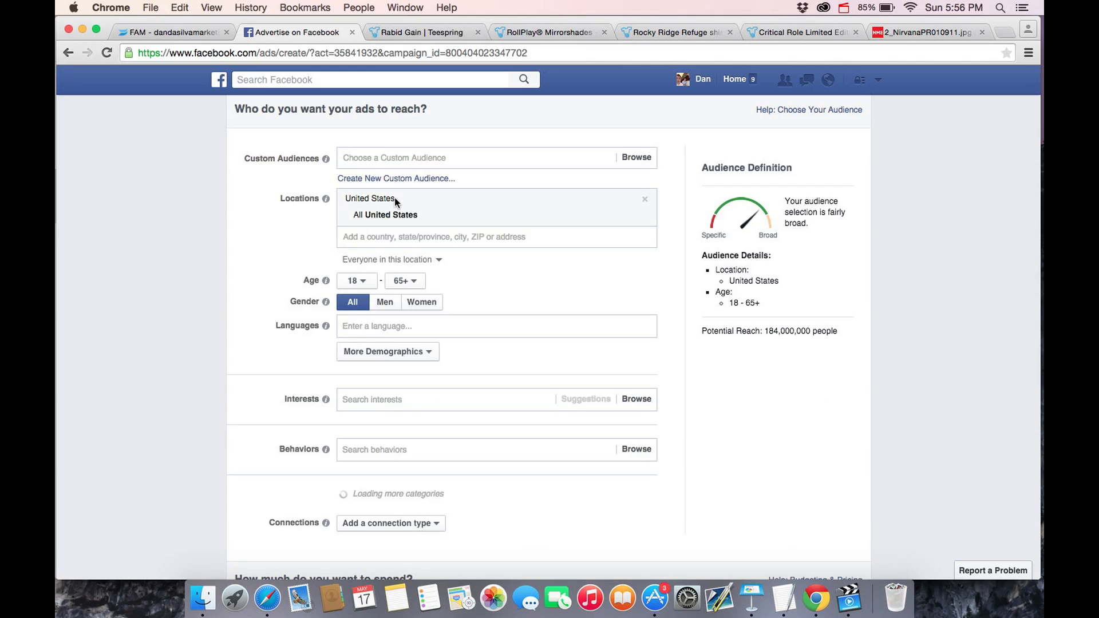
Step: Add Canada and United Kingdom to the ad's target locations and begin a search for another location with "new"
{"action": "left_click", "coordinate": [382, 237]}
{"action": "type", "text": "canada"}
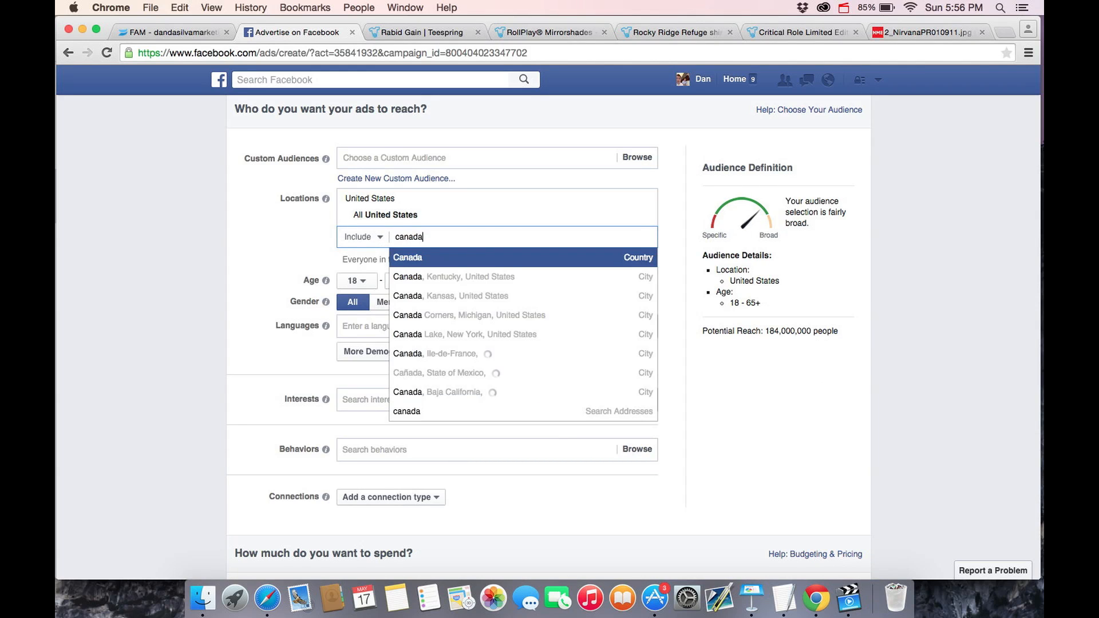
{"action": "key", "text": "Return"}
{"action": "type", "text": "united kingdo"}
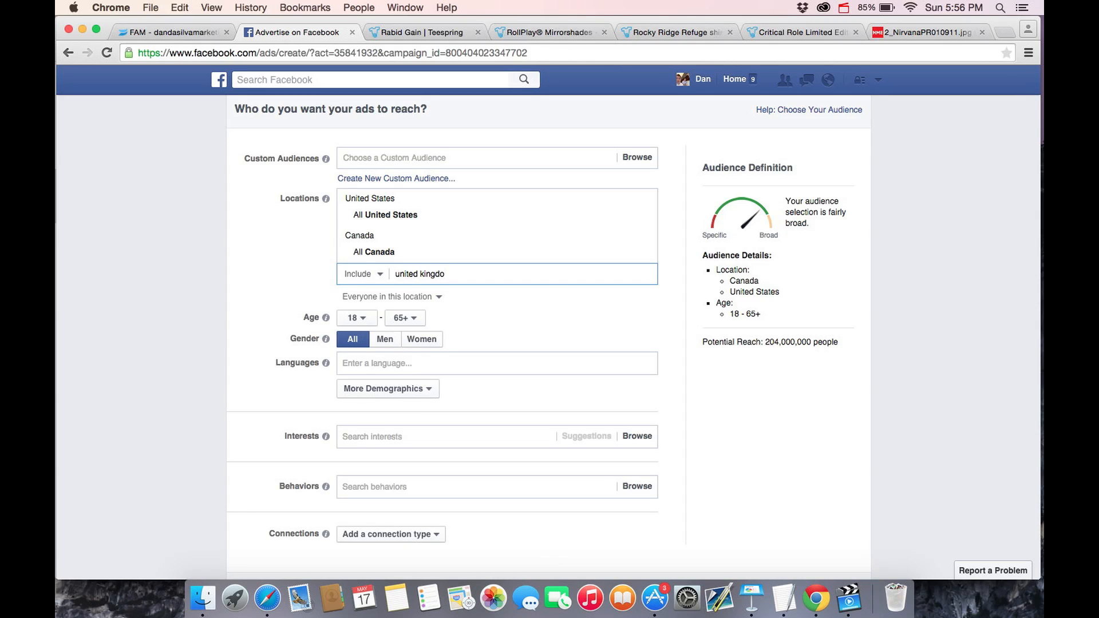
{"action": "type", "text": "m"}
{"action": "key", "text": "Return"}
{"action": "type", "text": "new"}
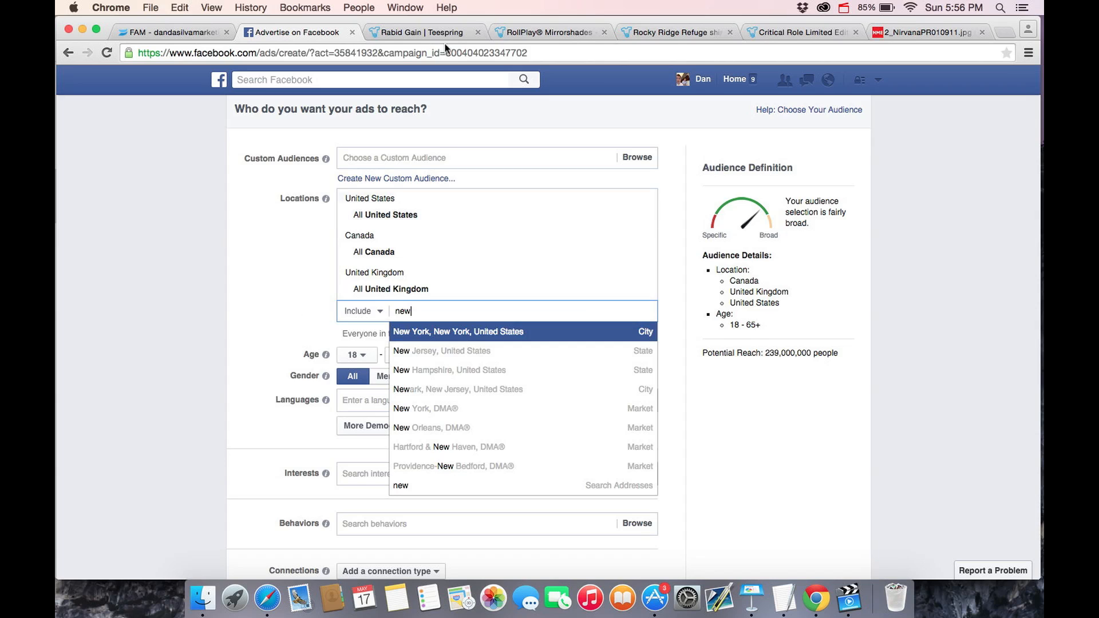
Step: Remove the United Kingdom and Canada from the ad's target locations, keeping only the United States
{"action": "left_click", "coordinate": [258, 291]}
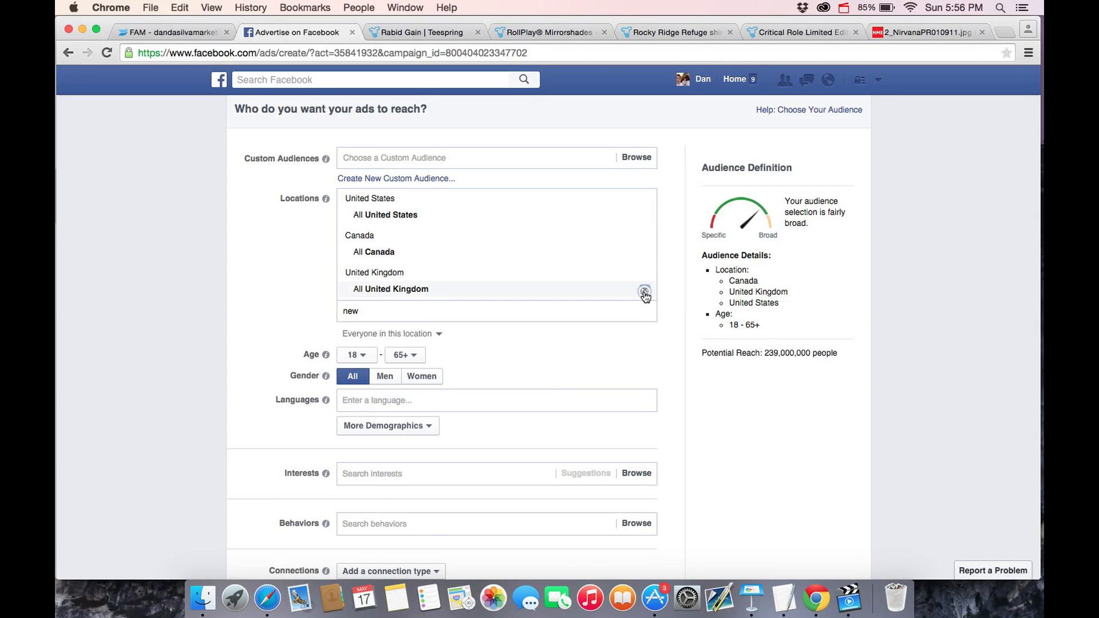
{"action": "left_click", "coordinate": [647, 291]}
{"action": "left_click", "coordinate": [645, 251]}
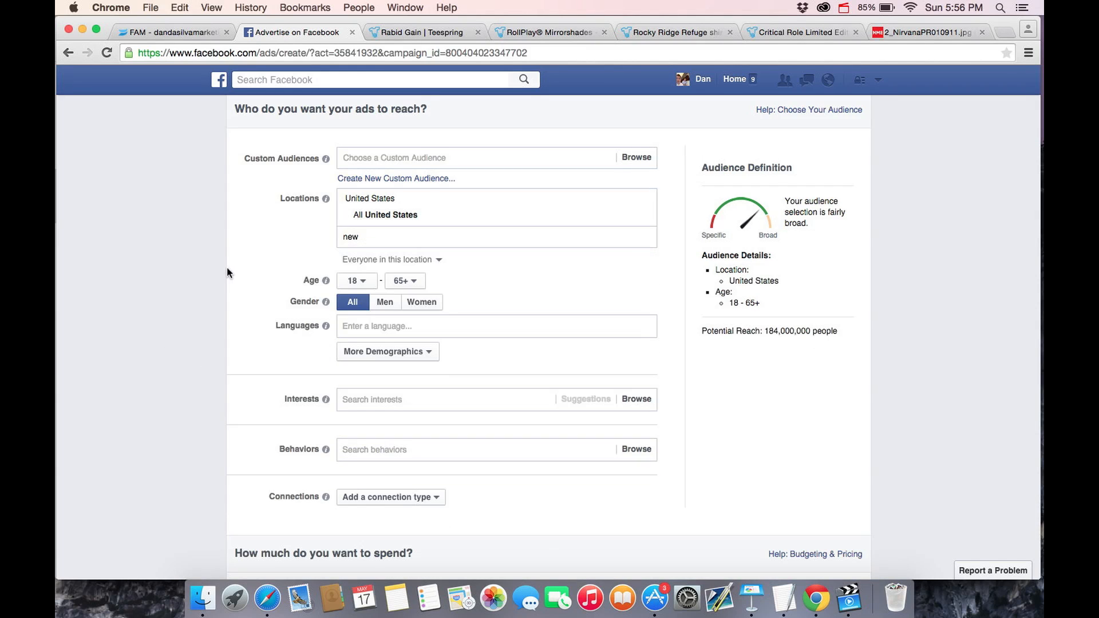
Step: Set the ad set's daily budget to $5.00 USD
{"action": "scroll", "coordinate": [227, 269], "scroll_direction": "down", "scroll_amount": 5}
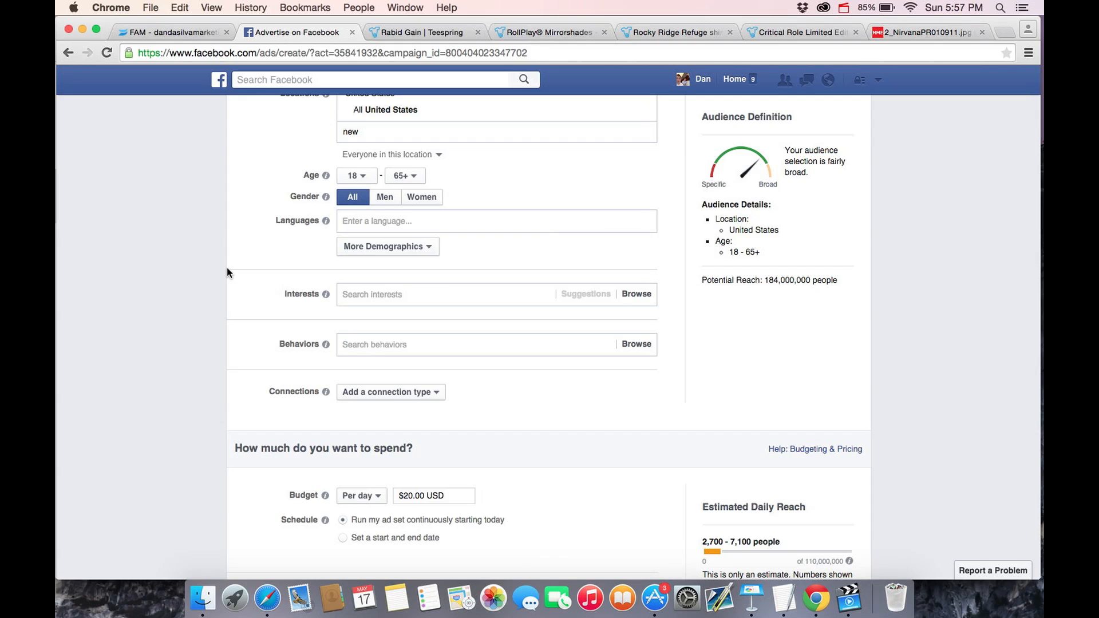
{"action": "scroll", "coordinate": [228, 269], "scroll_direction": "down", "scroll_amount": 4}
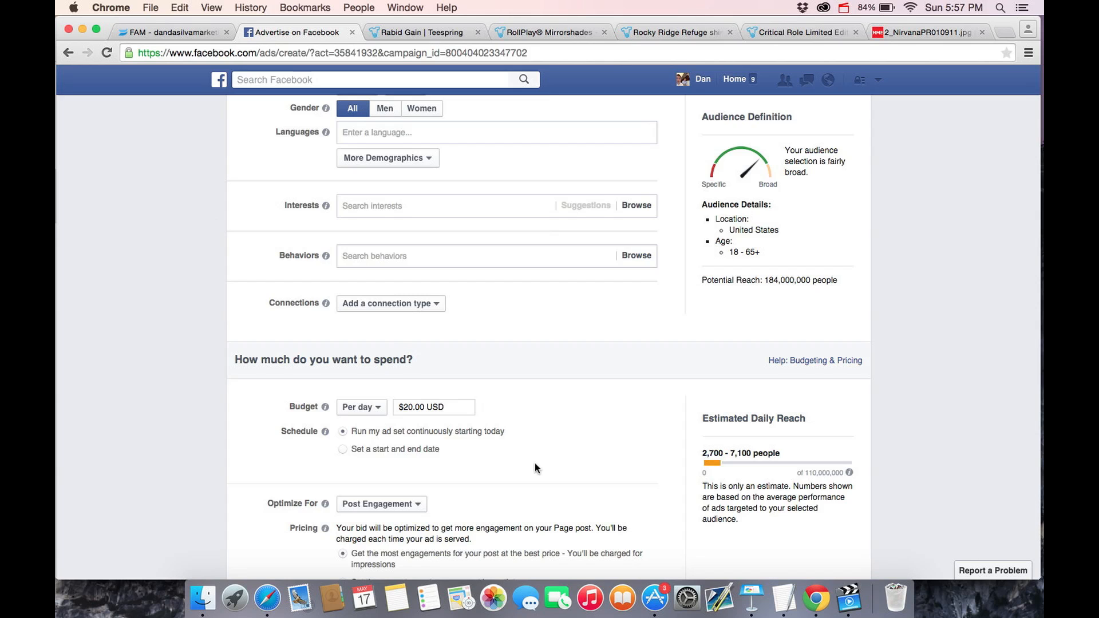
{"action": "scroll", "coordinate": [535, 469], "scroll_direction": "down", "scroll_amount": 5}
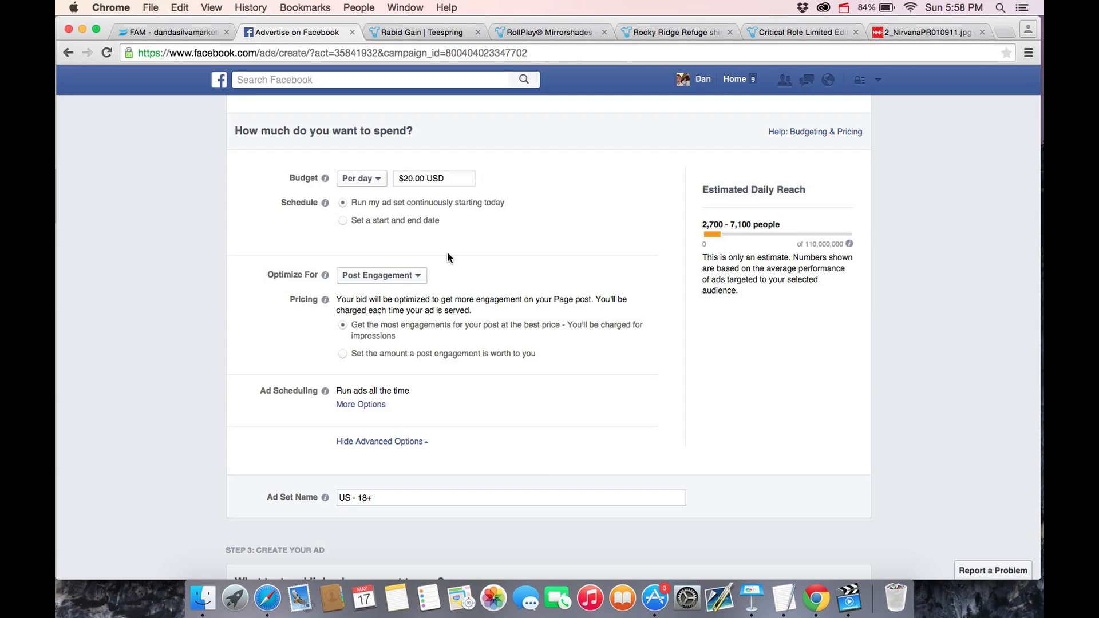
{"action": "scroll", "coordinate": [447, 252], "scroll_direction": "up", "scroll_amount": 3}
{"action": "left_click", "coordinate": [413, 275]}
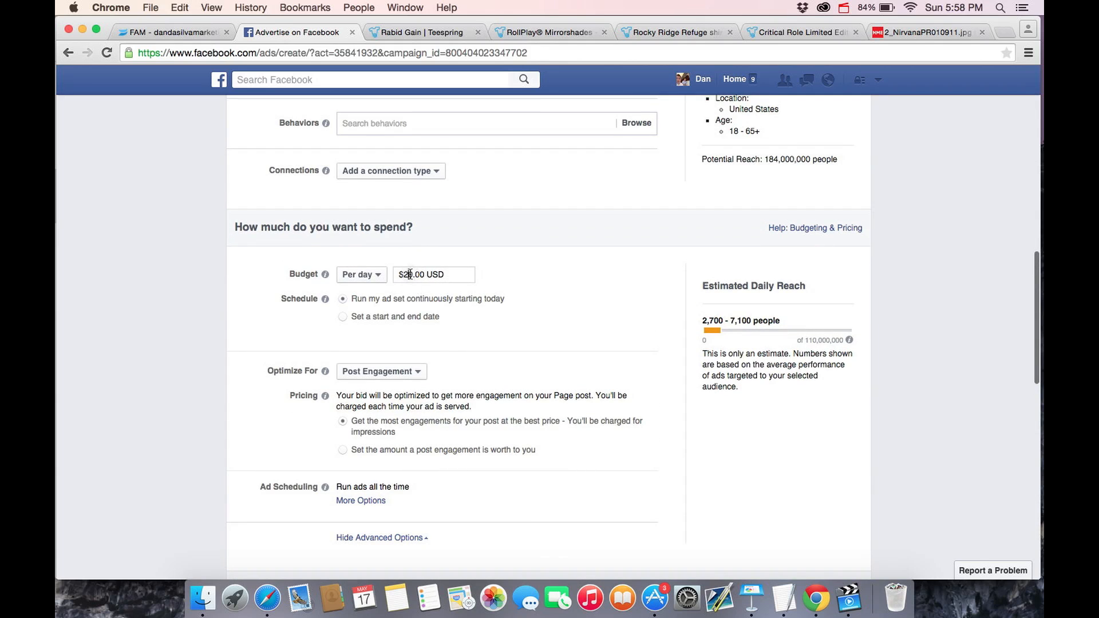
{"action": "key", "text": "BackSpace"}
{"action": "key", "text": "BackSpace"}
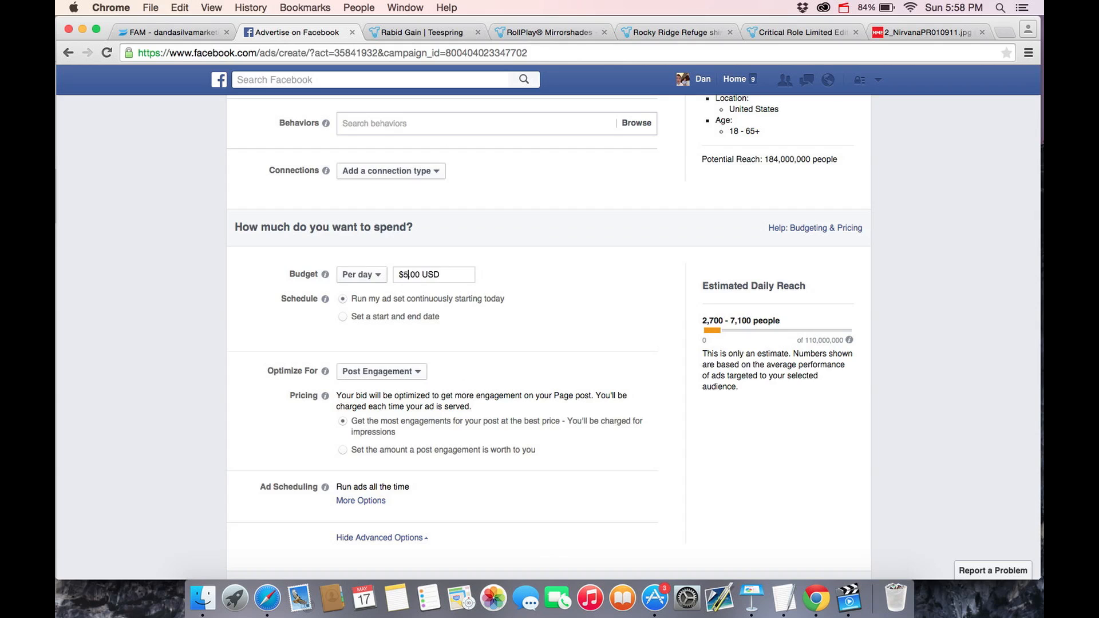
{"action": "type", "text": "5"}
{"action": "scroll", "coordinate": [475, 304], "scroll_direction": "down", "scroll_amount": 2}
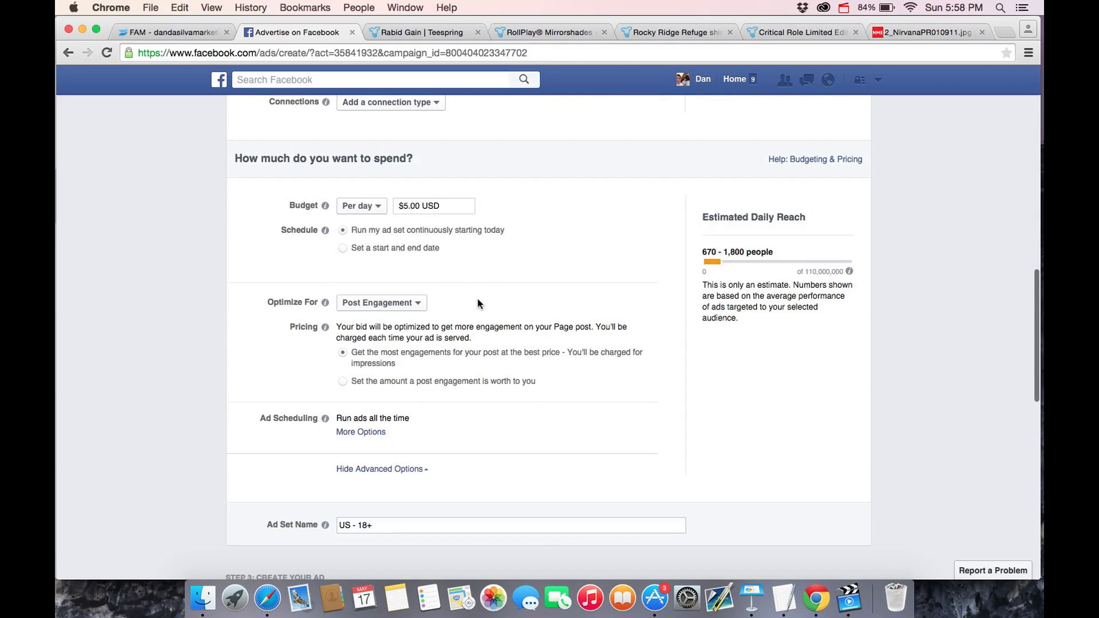
Step: Check the audience's potential reach and search the ad's interests for "fitness"
{"action": "scroll", "coordinate": [555, 239], "scroll_direction": "up", "scroll_amount": 10}
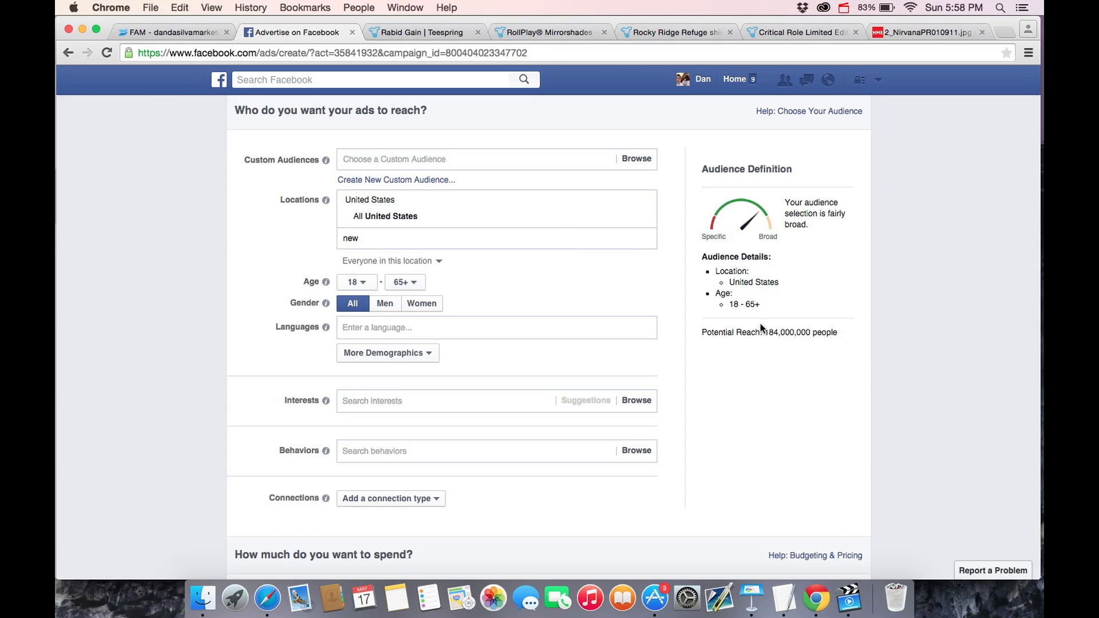
{"action": "left_click_drag", "start_coordinate": [765, 333], "coordinate": [789, 332]}
{"action": "left_click", "coordinate": [345, 387]}
{"action": "left_click", "coordinate": [350, 403]}
{"action": "type", "text": "fit"}
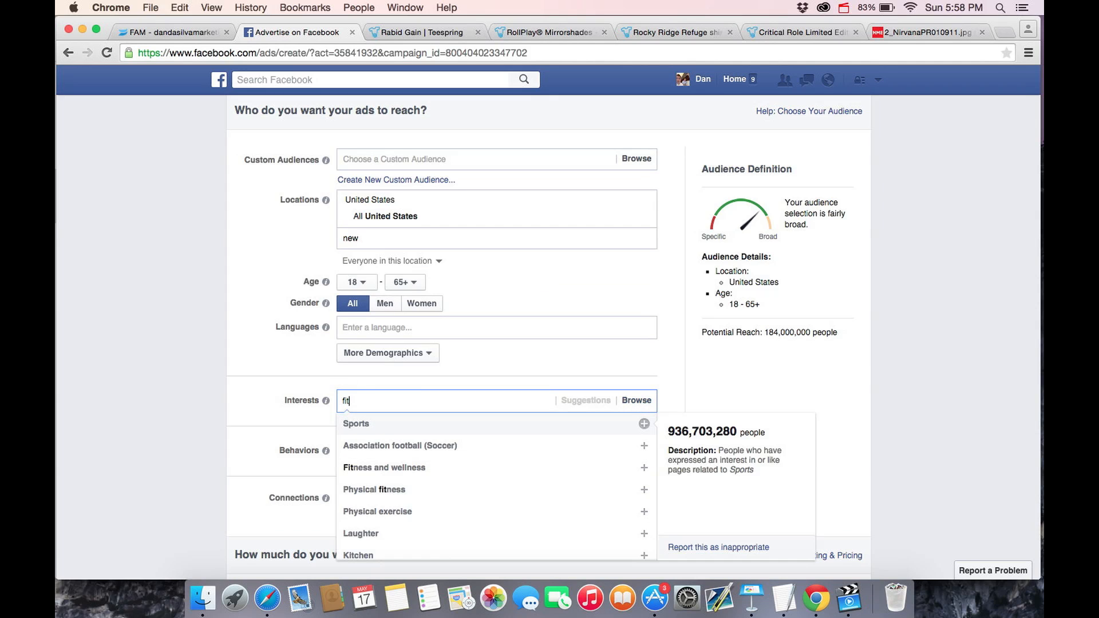
{"action": "type", "text": "ness"}
{"action": "scroll", "coordinate": [389, 369], "scroll_direction": "down", "scroll_amount": 2}
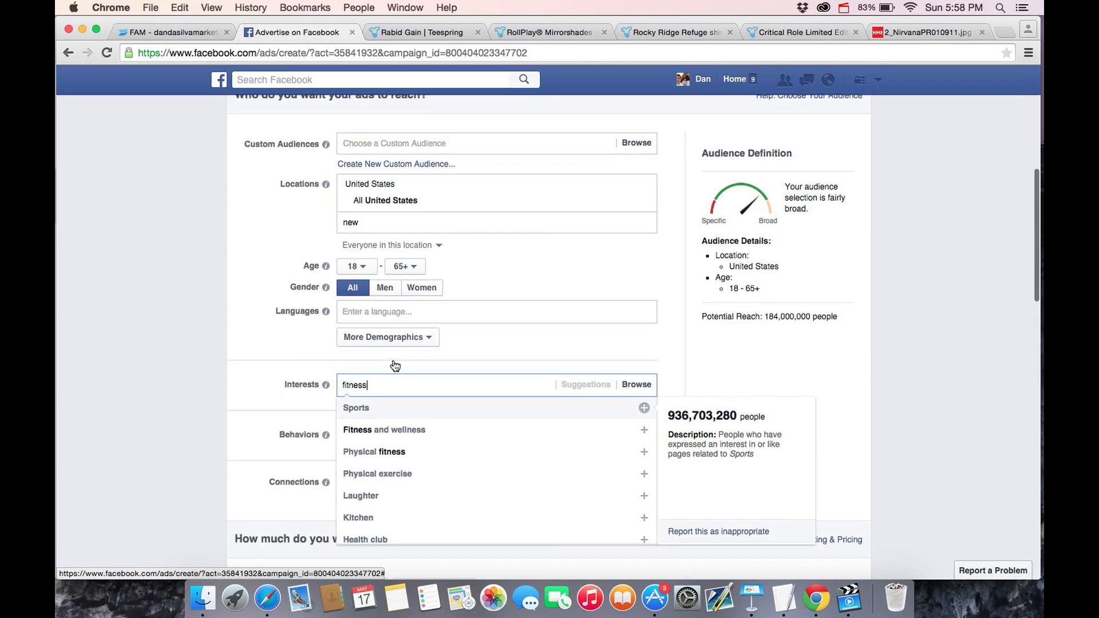
{"action": "scroll", "coordinate": [410, 417], "scroll_direction": "down", "scroll_amount": 1}
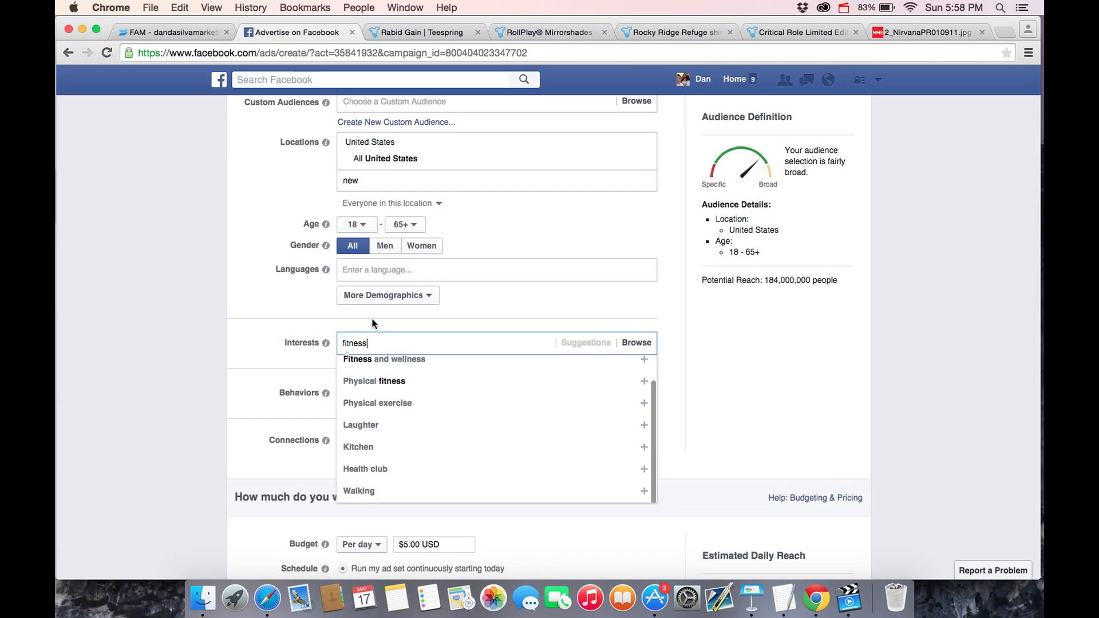
Step: Search the ad's interests for "bodybuilding" instead and add Bodybuilding to the audience
{"action": "double_click", "coordinate": [363, 342]}
{"action": "type", "text": "bodybu"}
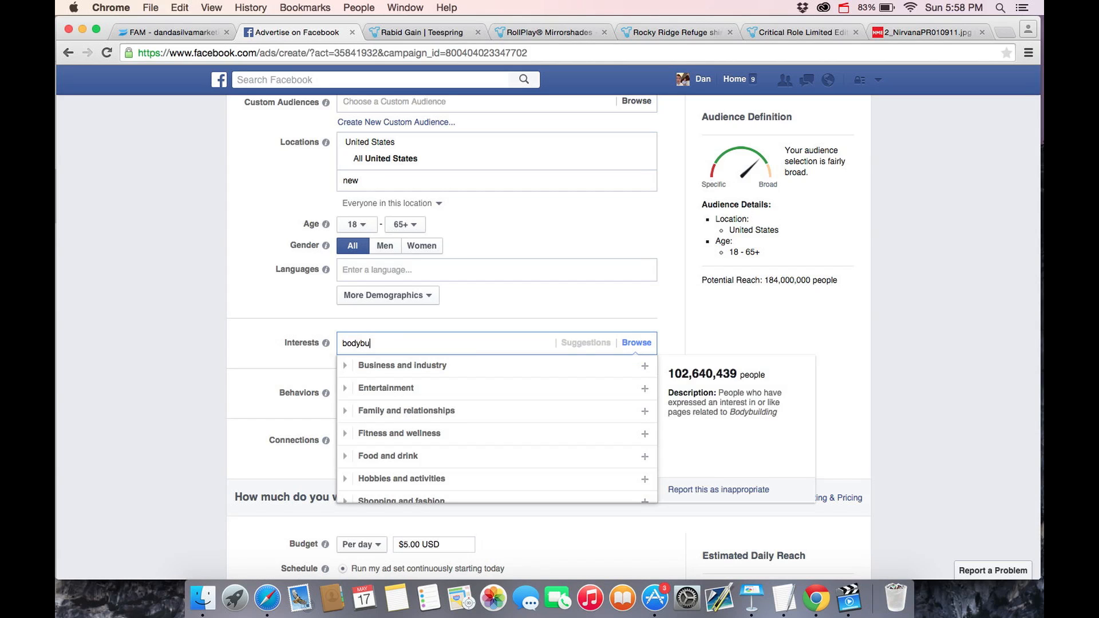
{"action": "type", "text": "ilding"}
{"action": "key", "text": "Return"}
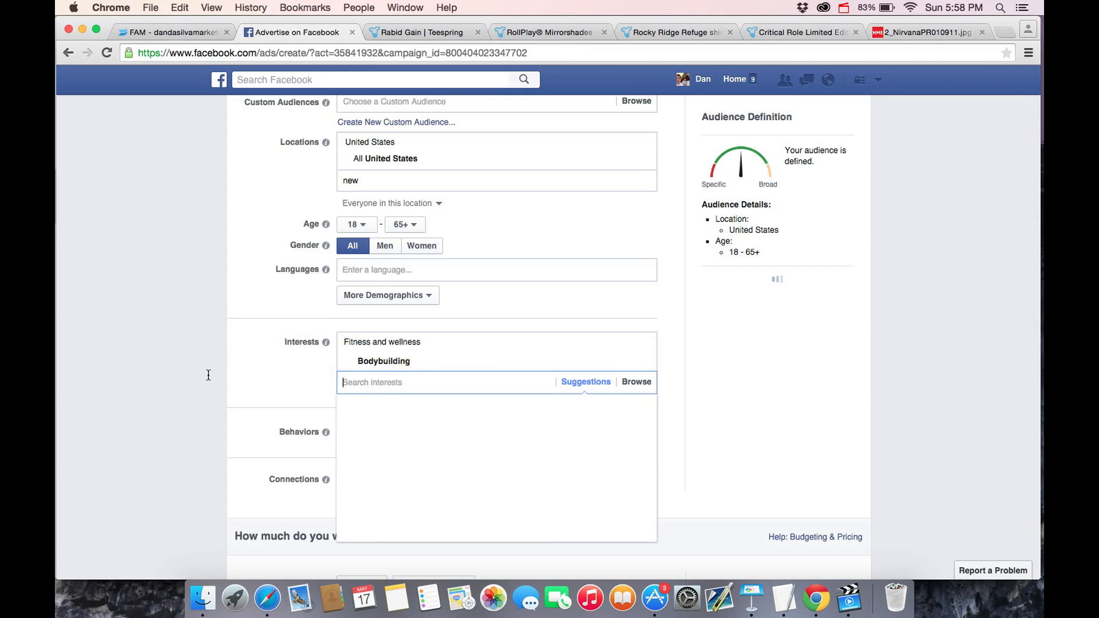
{"action": "left_click", "coordinate": [209, 356]}
Step: Set the ad set's daily budget to $100.00 USD
{"action": "scroll", "coordinate": [600, 395], "scroll_direction": "down", "scroll_amount": 6}
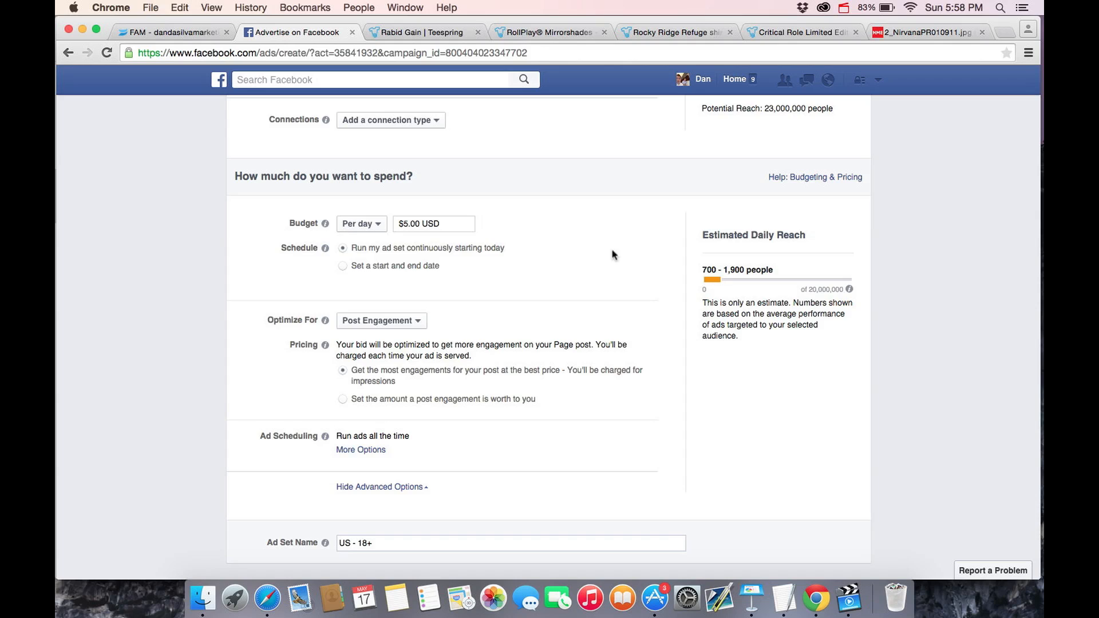
{"action": "left_click", "coordinate": [408, 224]}
{"action": "key", "text": "BackSpace"}
{"action": "type", "text": "100"}
{"action": "left_click", "coordinate": [662, 281]}
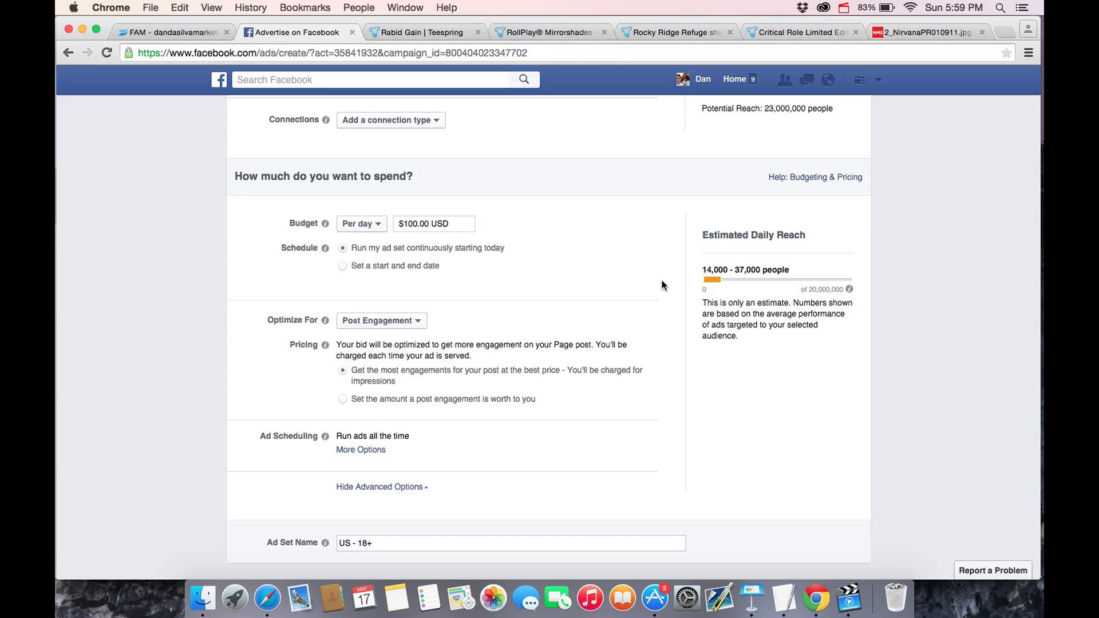
Step: Review the Desktop News Feed preview of the boosted Rabid Gain post and the campaign settings above it
{"action": "scroll", "coordinate": [549, 306], "scroll_direction": "down", "scroll_amount": 5}
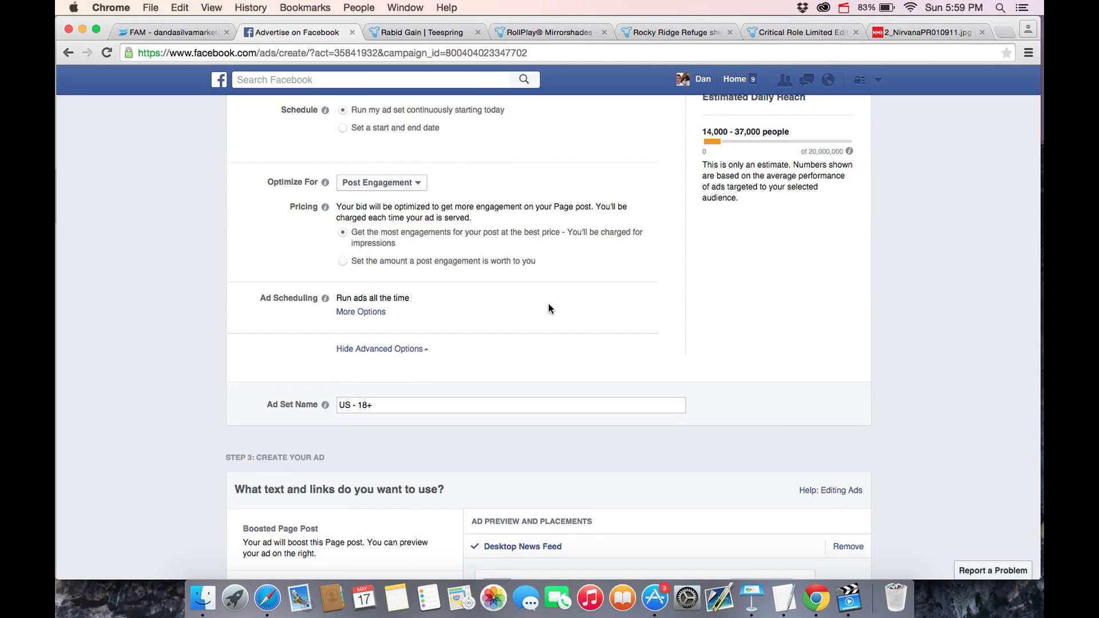
{"action": "scroll", "coordinate": [549, 303], "scroll_direction": "down", "scroll_amount": 10}
{"action": "scroll", "coordinate": [633, 339], "scroll_direction": "down", "scroll_amount": 2}
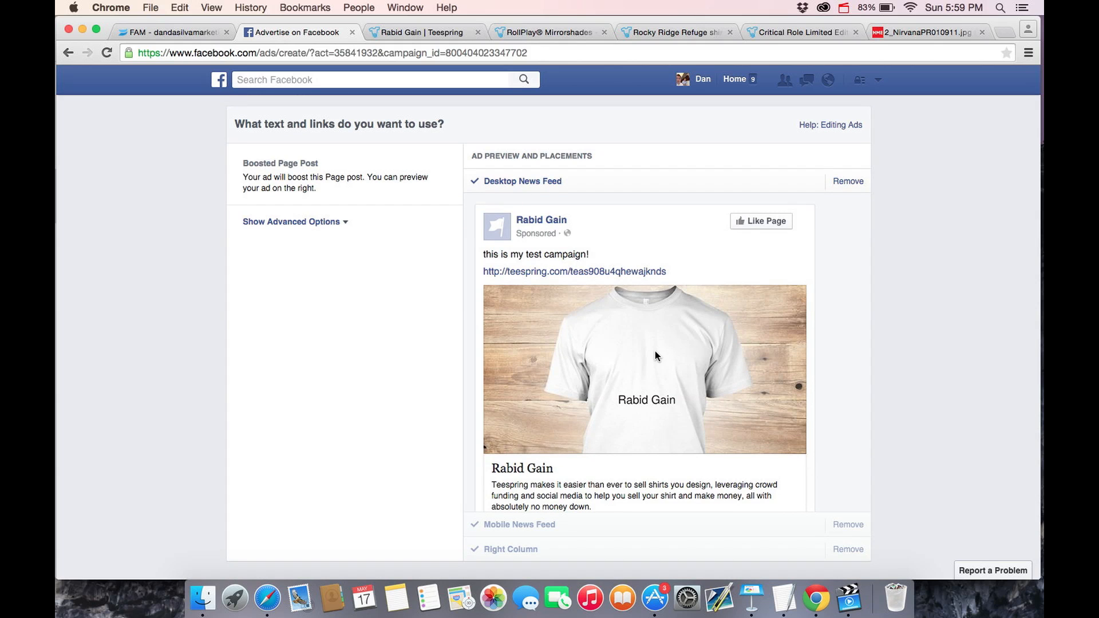
{"action": "scroll", "coordinate": [656, 352], "scroll_direction": "up", "scroll_amount": 15}
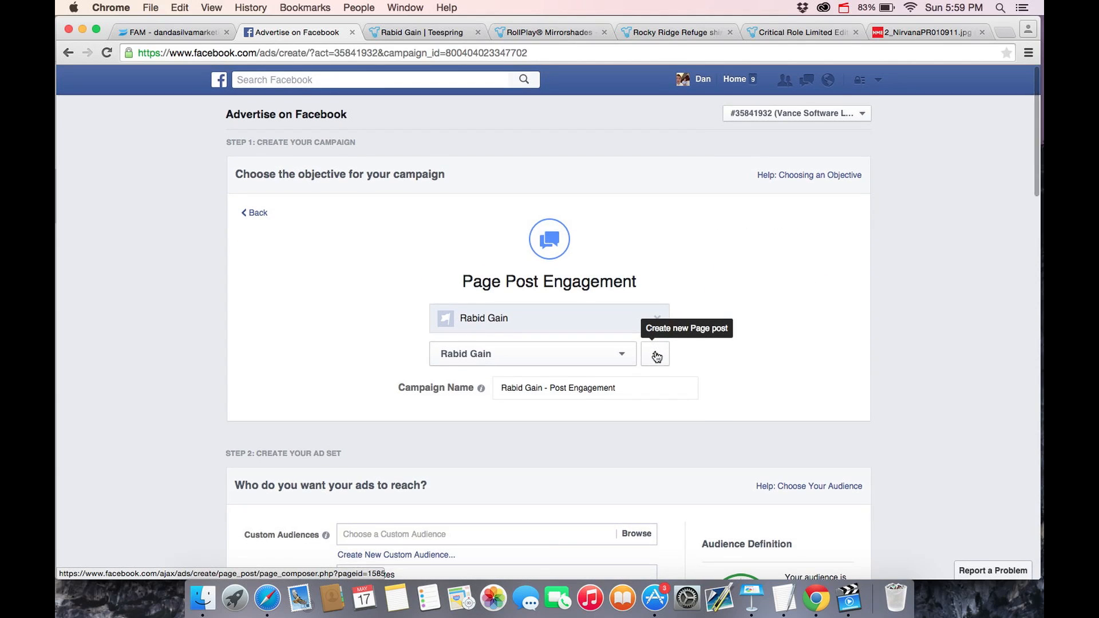
{"action": "scroll", "coordinate": [657, 357], "scroll_direction": "down", "scroll_amount": 20}
{"action": "scroll", "coordinate": [710, 344], "scroll_direction": "up", "scroll_amount": 10}
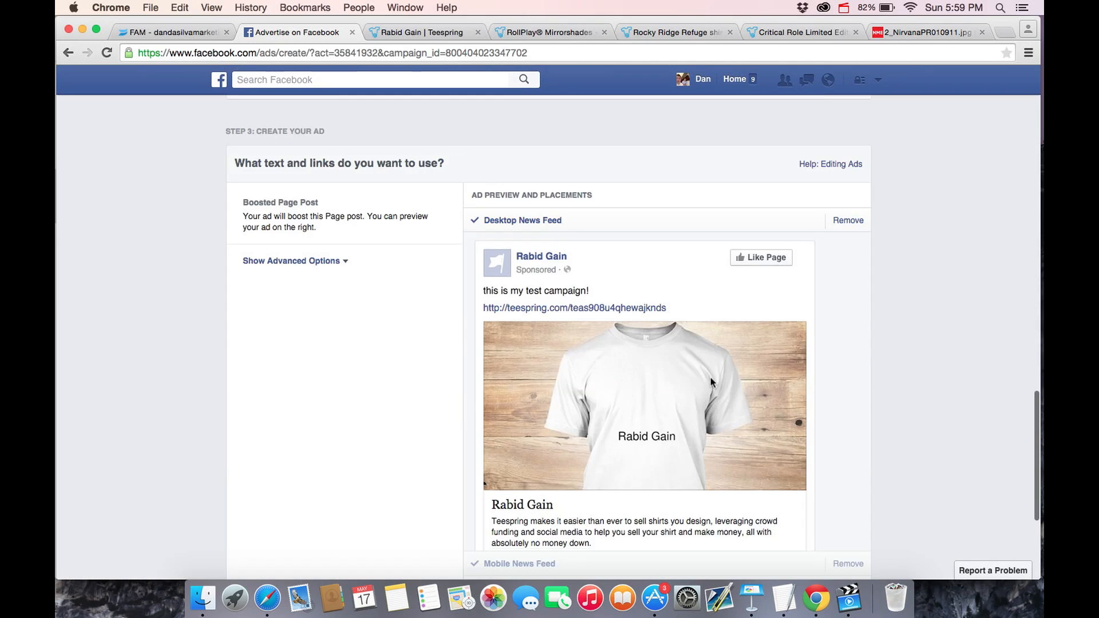
{"action": "scroll", "coordinate": [710, 377], "scroll_direction": "down", "scroll_amount": 3}
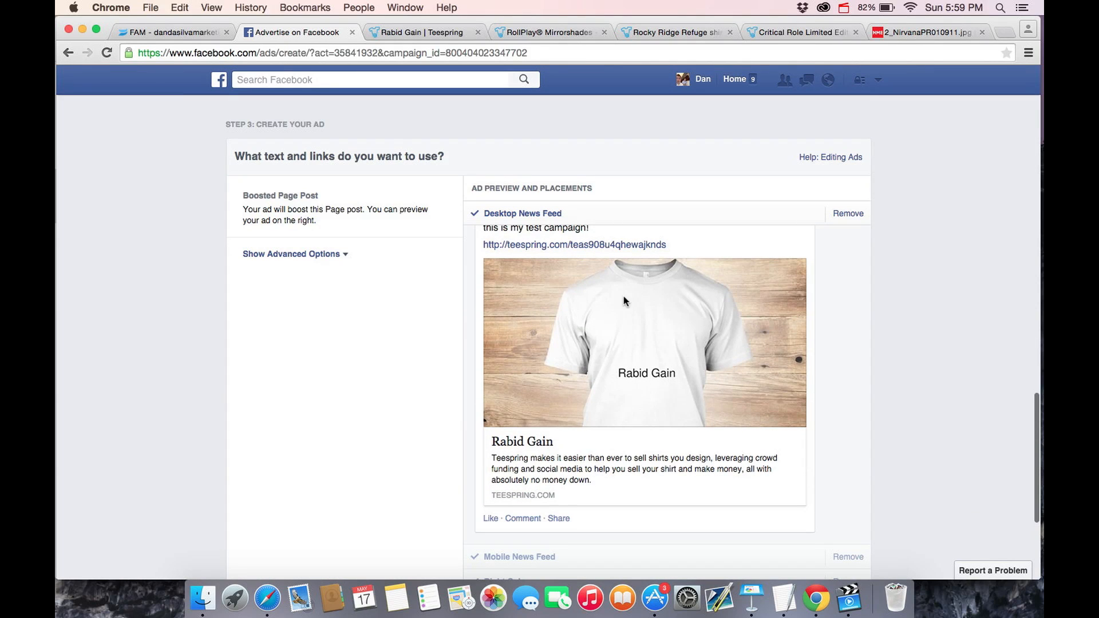
{"action": "scroll", "coordinate": [623, 296], "scroll_direction": "up", "scroll_amount": 3}
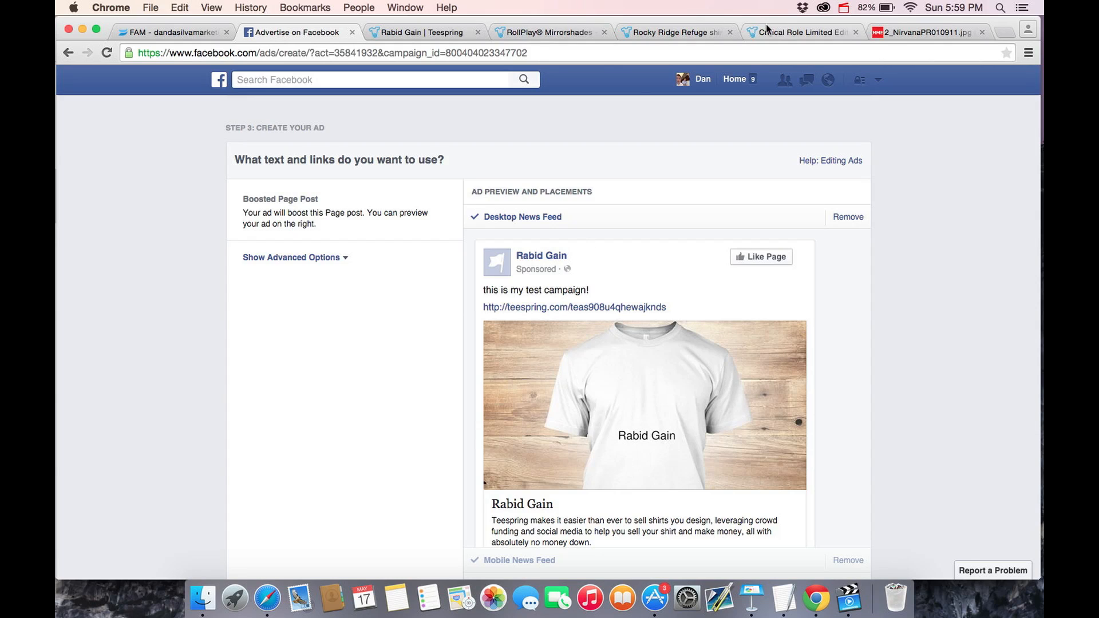
Step: Switch to the Rabid Gain campaign page on Teespring and examine the account's campaigns overview
{"action": "left_click", "coordinate": [431, 33]}
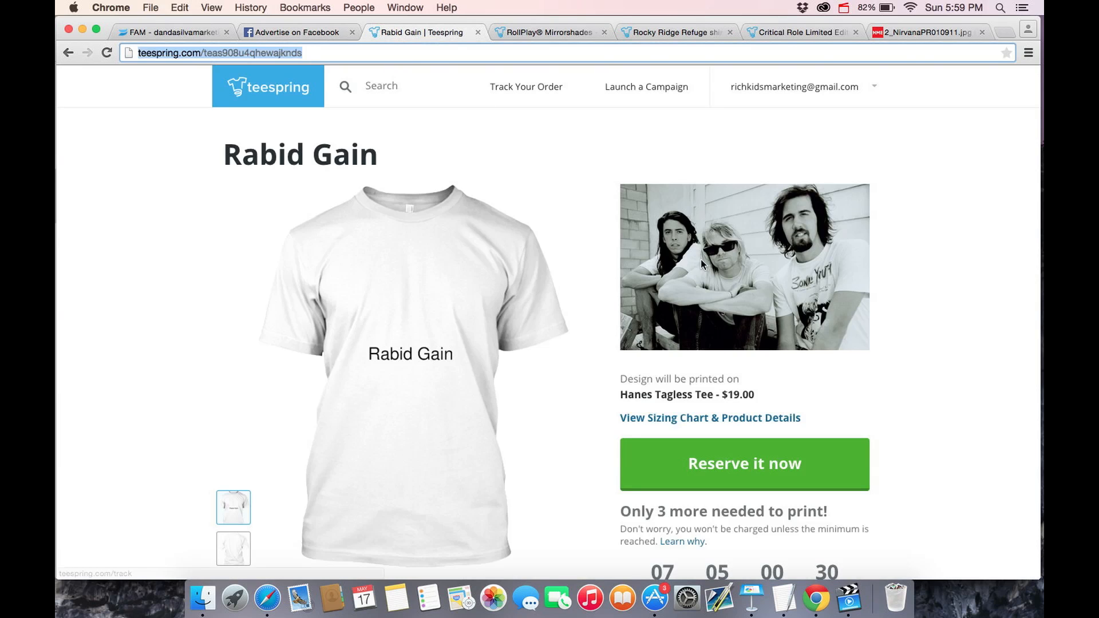
{"action": "left_click", "coordinate": [856, 86]}
{"action": "left_click", "coordinate": [768, 126]}
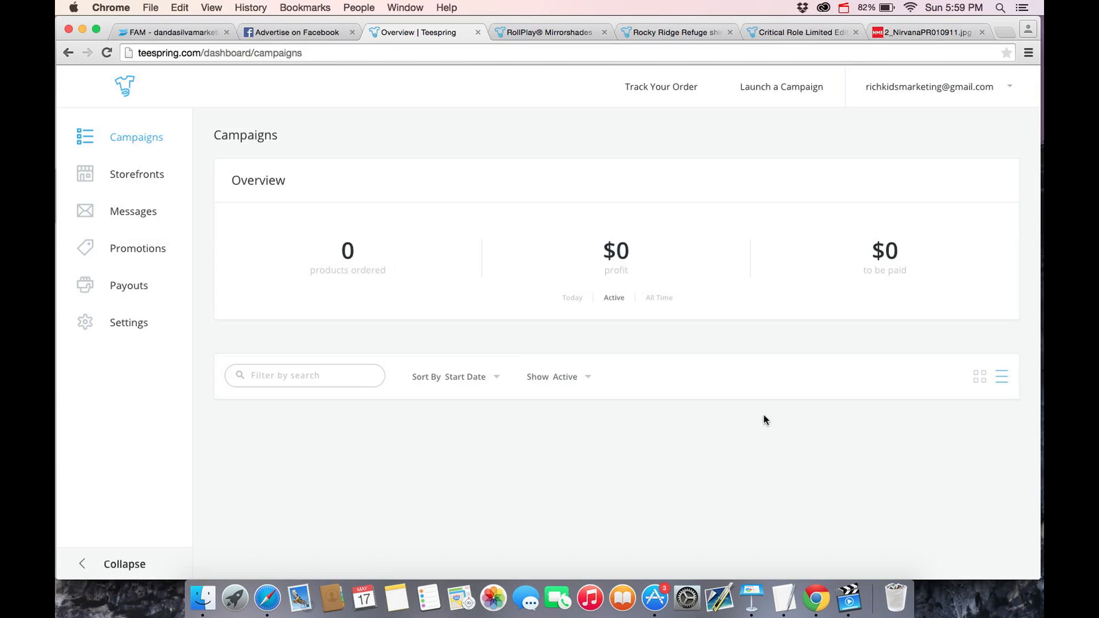
{"action": "scroll", "coordinate": [598, 427], "scroll_direction": "down", "scroll_amount": 2}
{"action": "scroll", "coordinate": [566, 413], "scroll_direction": "down", "scroll_amount": 3}
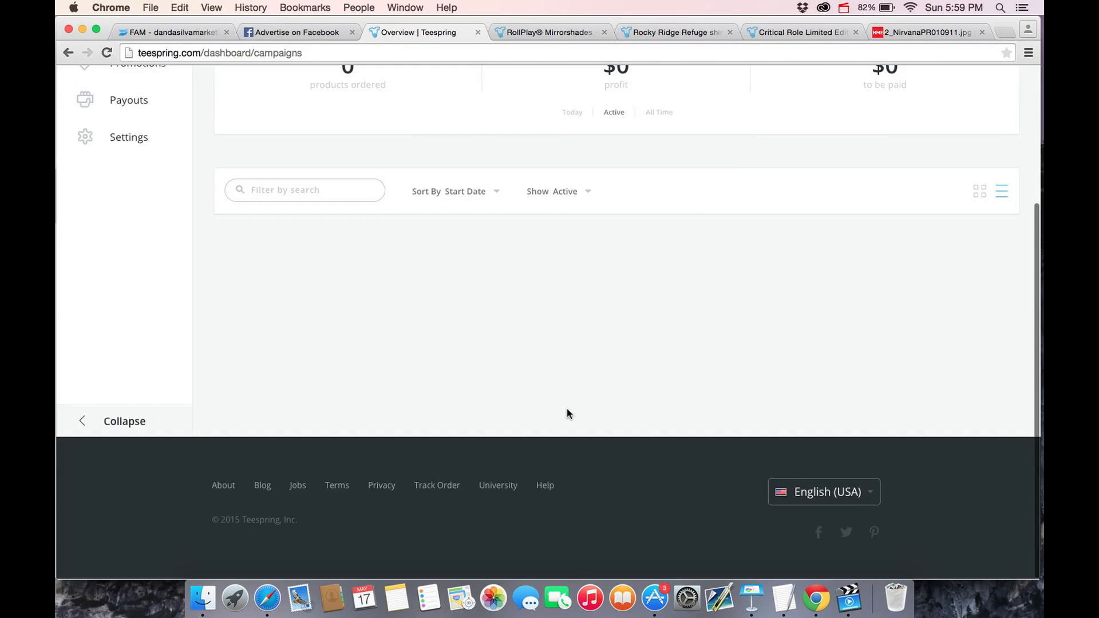
{"action": "scroll", "coordinate": [567, 413], "scroll_direction": "up", "scroll_amount": 5}
{"action": "left_click", "coordinate": [121, 143]}
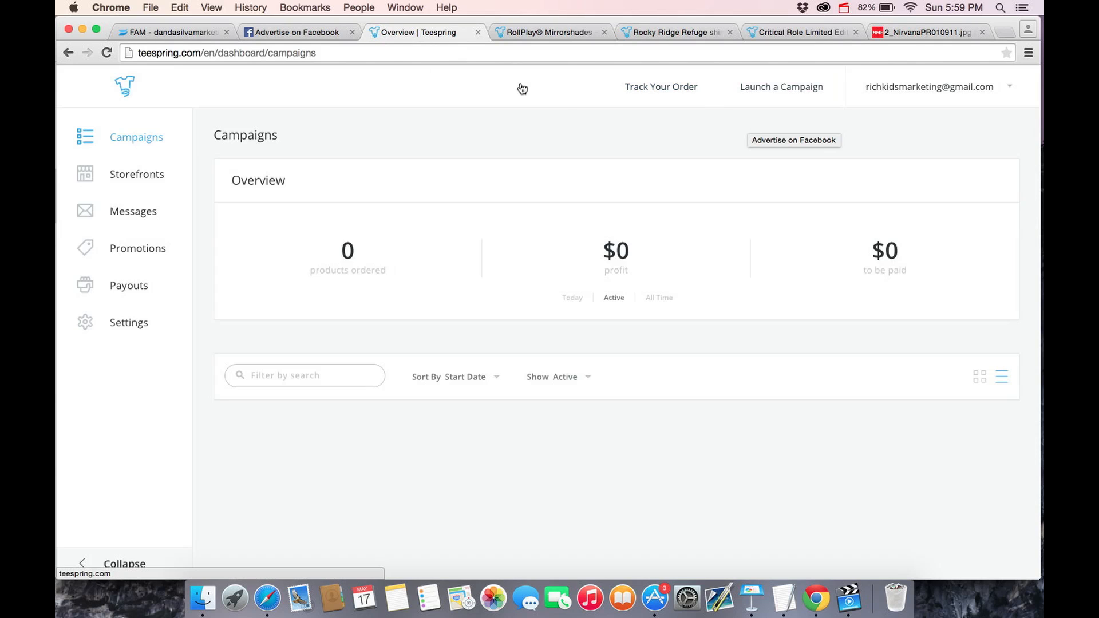
{"action": "scroll", "coordinate": [620, 339], "scroll_direction": "down", "scroll_amount": 3}
{"action": "scroll", "coordinate": [620, 339], "scroll_direction": "up", "scroll_amount": 3}
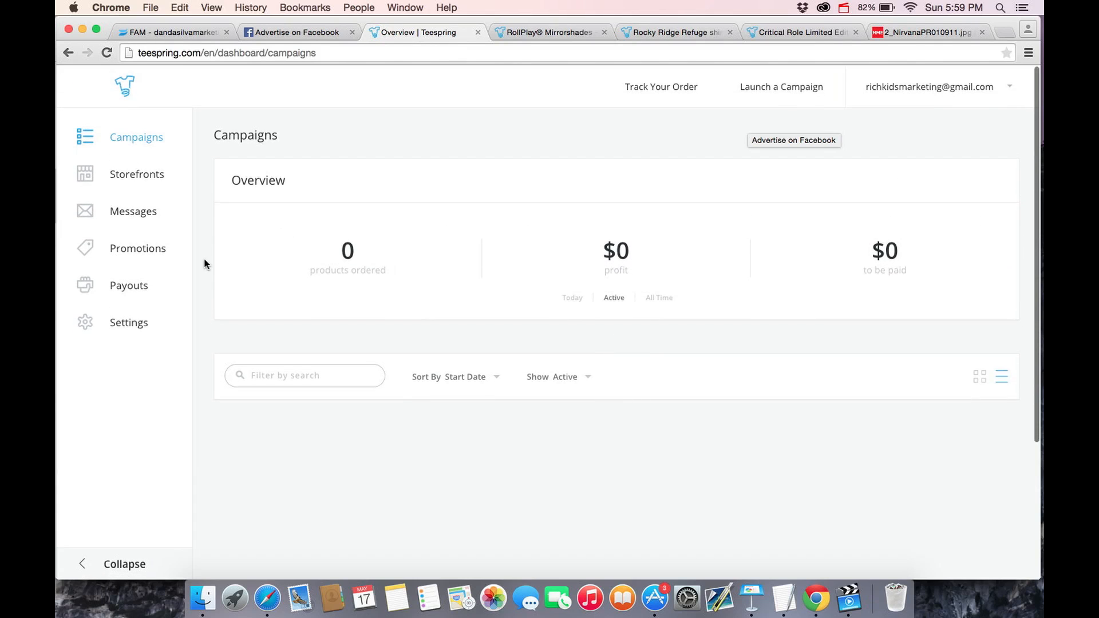
Step: Return to the Facebook ad and replace the Bodybuilding interest with Bodybuilding.com
{"action": "left_click", "coordinate": [292, 33]}
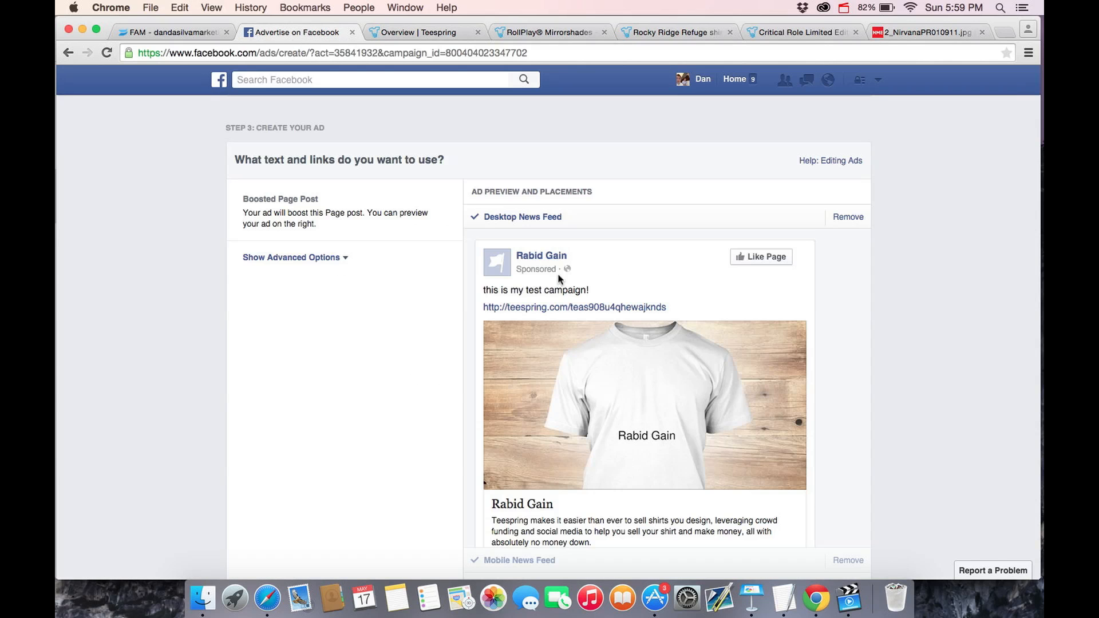
{"action": "scroll", "coordinate": [562, 279], "scroll_direction": "down", "scroll_amount": 1}
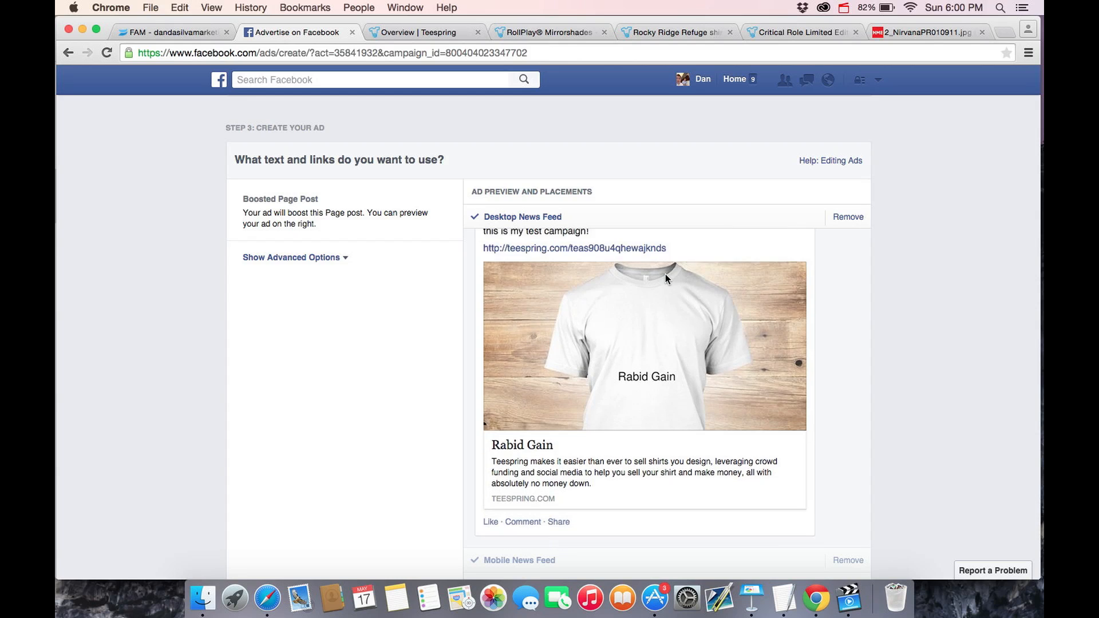
{"action": "scroll", "coordinate": [665, 274], "scroll_direction": "up", "scroll_amount": 15}
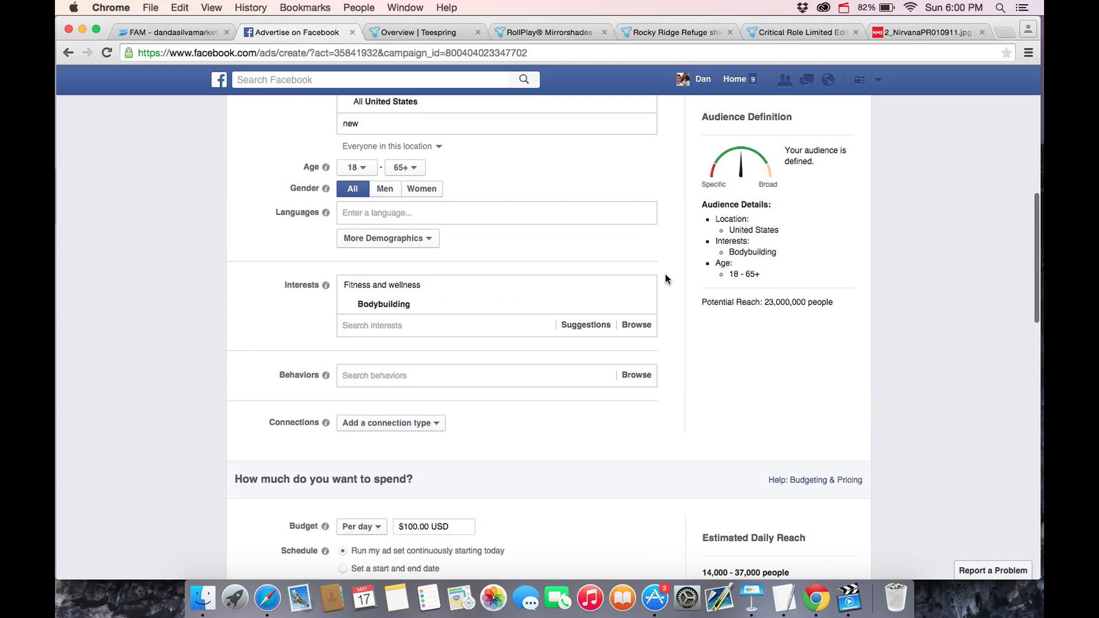
{"action": "mouse_move", "coordinate": [356, 307]}
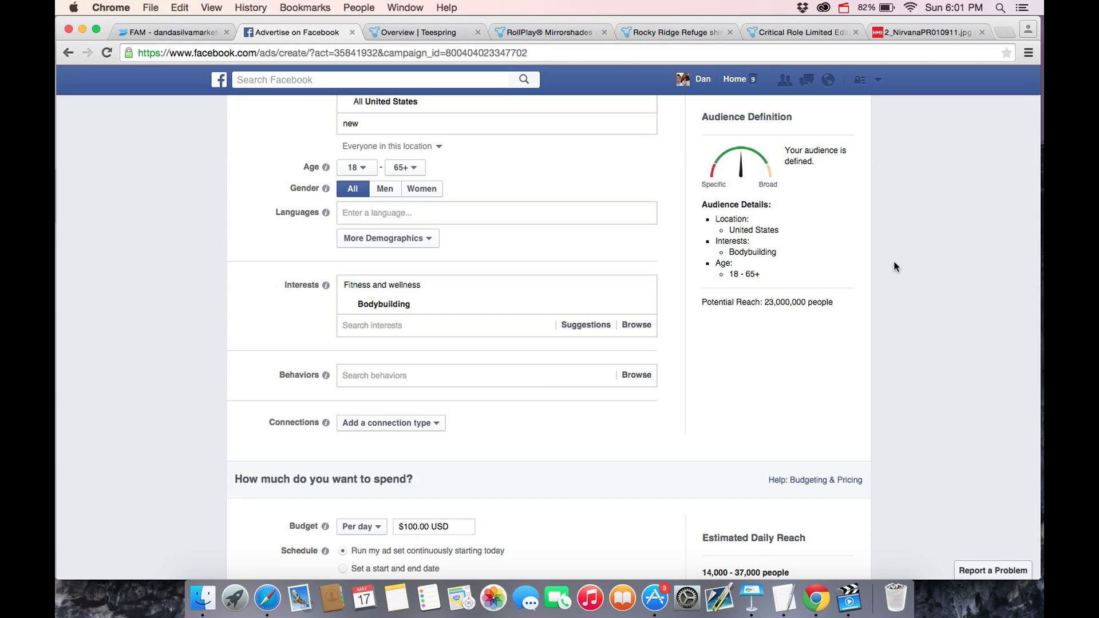
{"action": "mouse_move", "coordinate": [399, 303]}
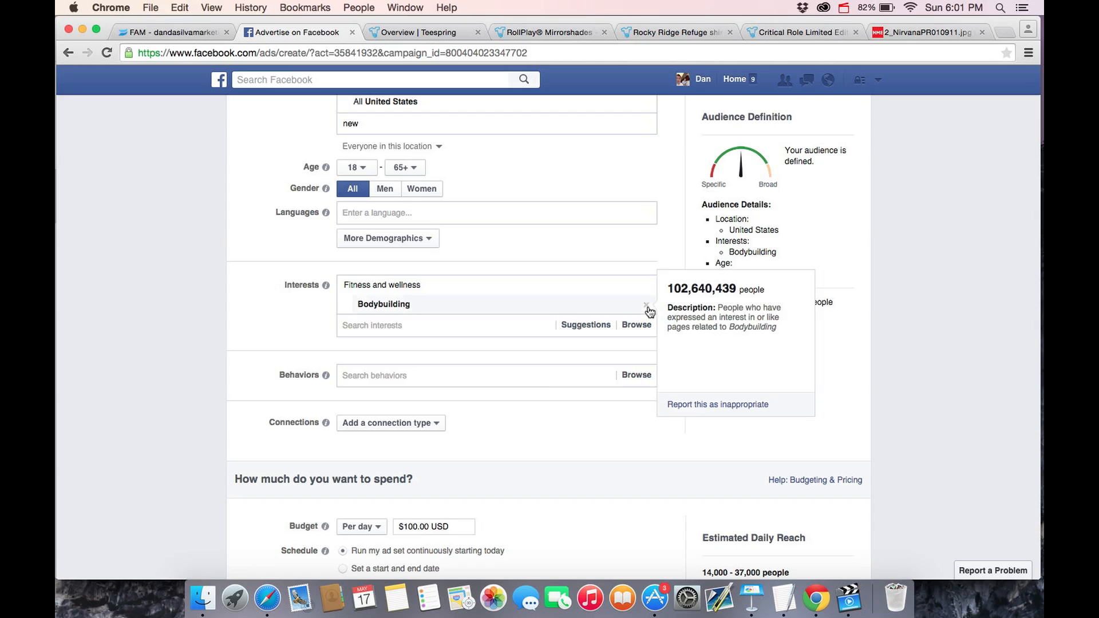
{"action": "left_click", "coordinate": [646, 305]}
{"action": "left_click", "coordinate": [374, 294]}
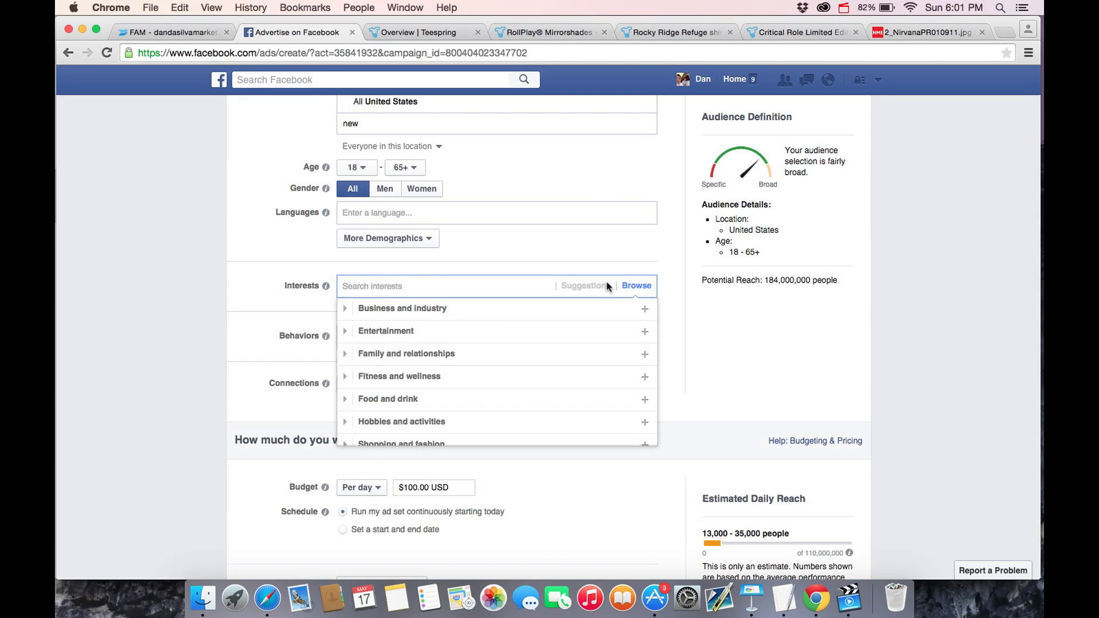
{"action": "type", "text": "bodybuilding"}
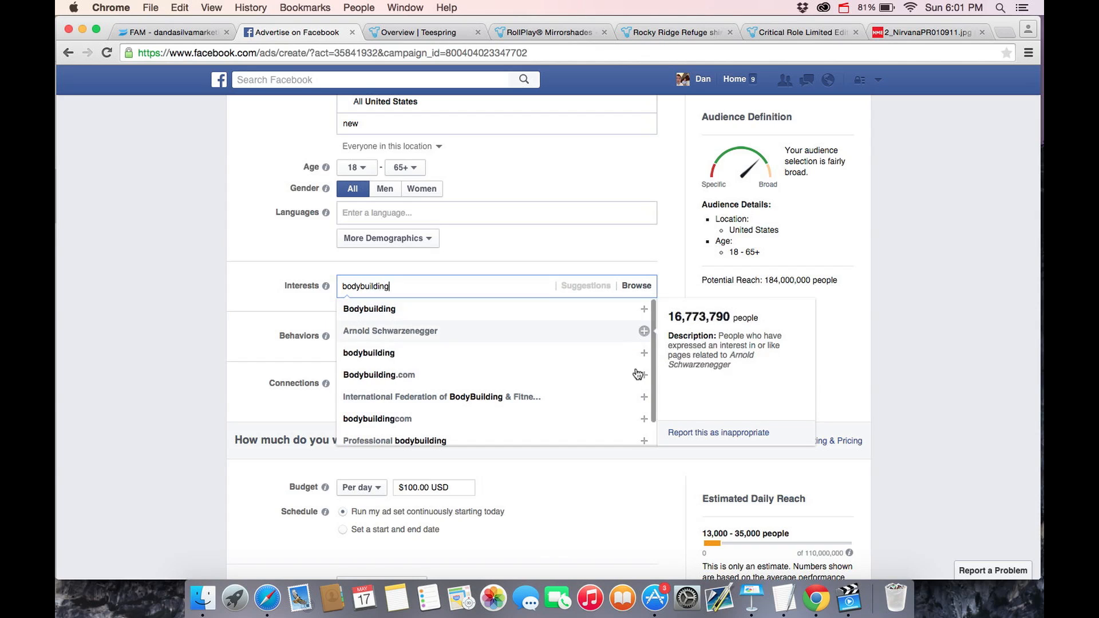
{"action": "left_click", "coordinate": [442, 374]}
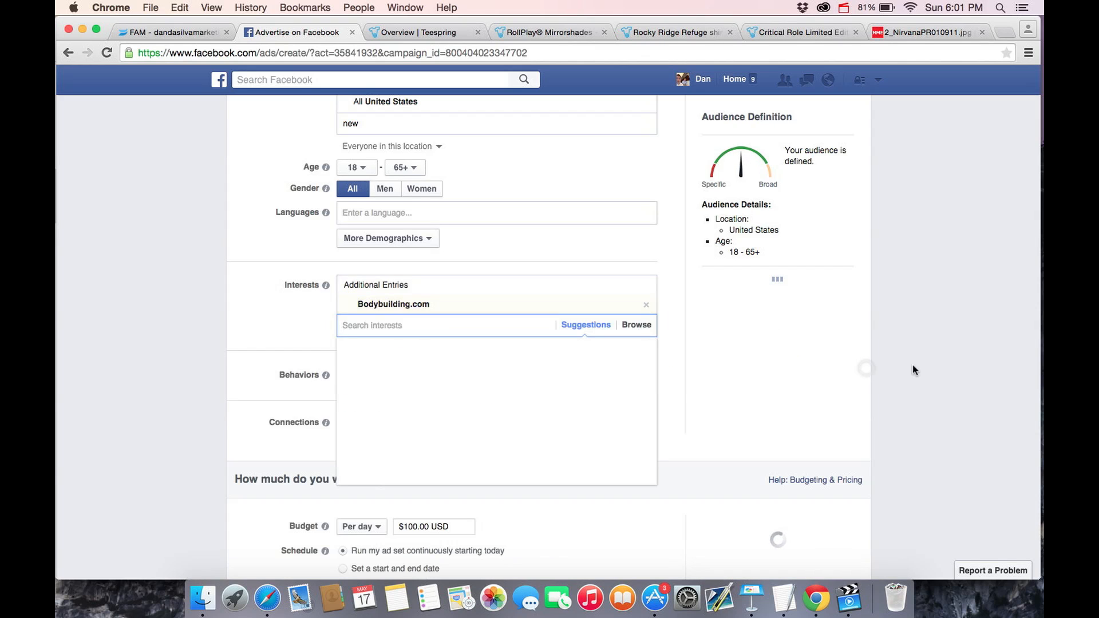
{"action": "left_click", "coordinate": [947, 365]}
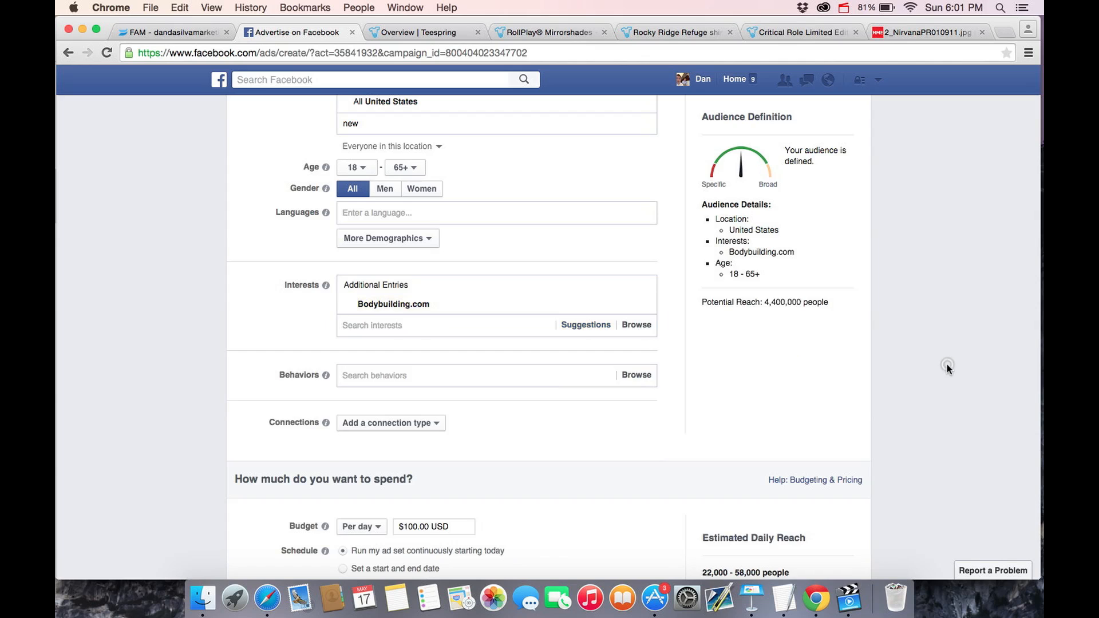
Step: Add Ronnie Coleman from the suggested interests to the ad's audience
{"action": "left_click", "coordinate": [410, 325]}
{"action": "scroll", "coordinate": [446, 383], "scroll_direction": "down", "scroll_amount": 5}
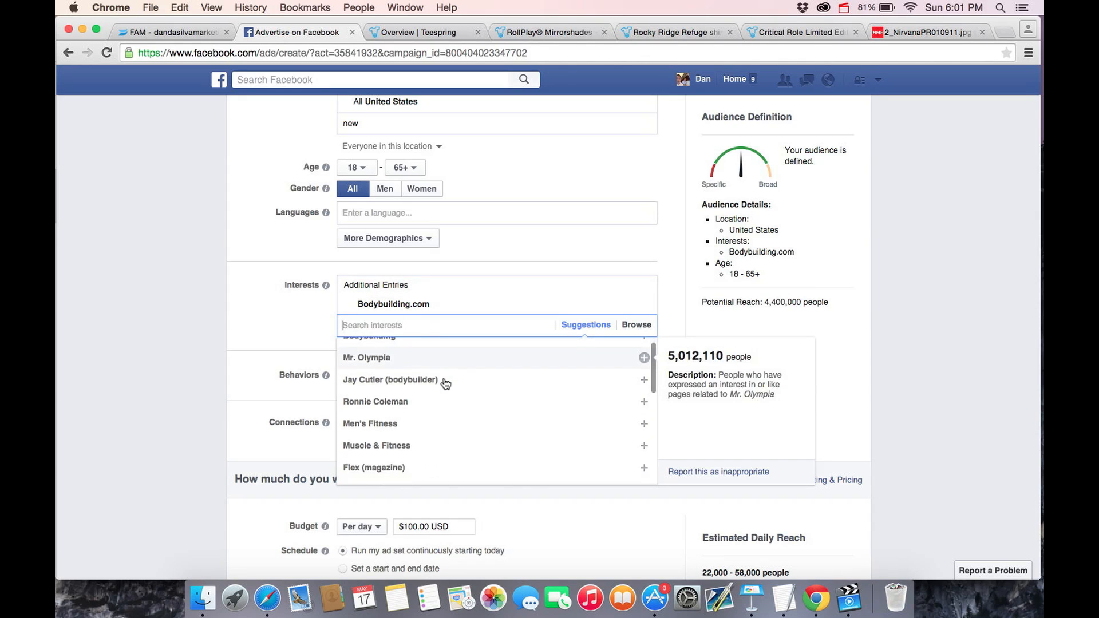
{"action": "scroll", "coordinate": [445, 384], "scroll_direction": "up", "scroll_amount": 5}
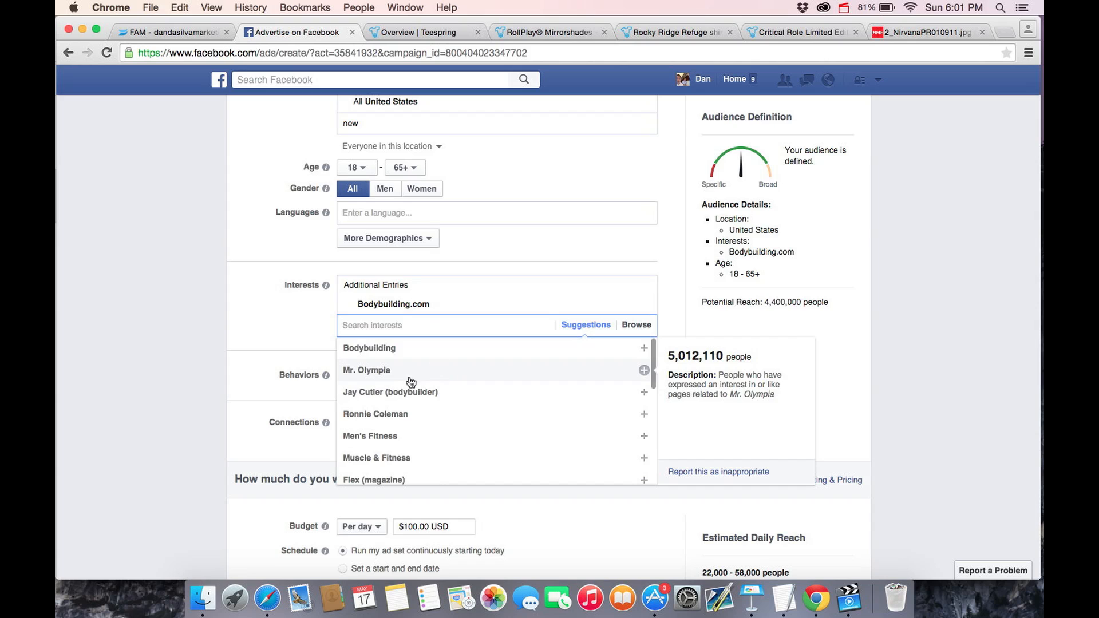
{"action": "left_click", "coordinate": [384, 420]}
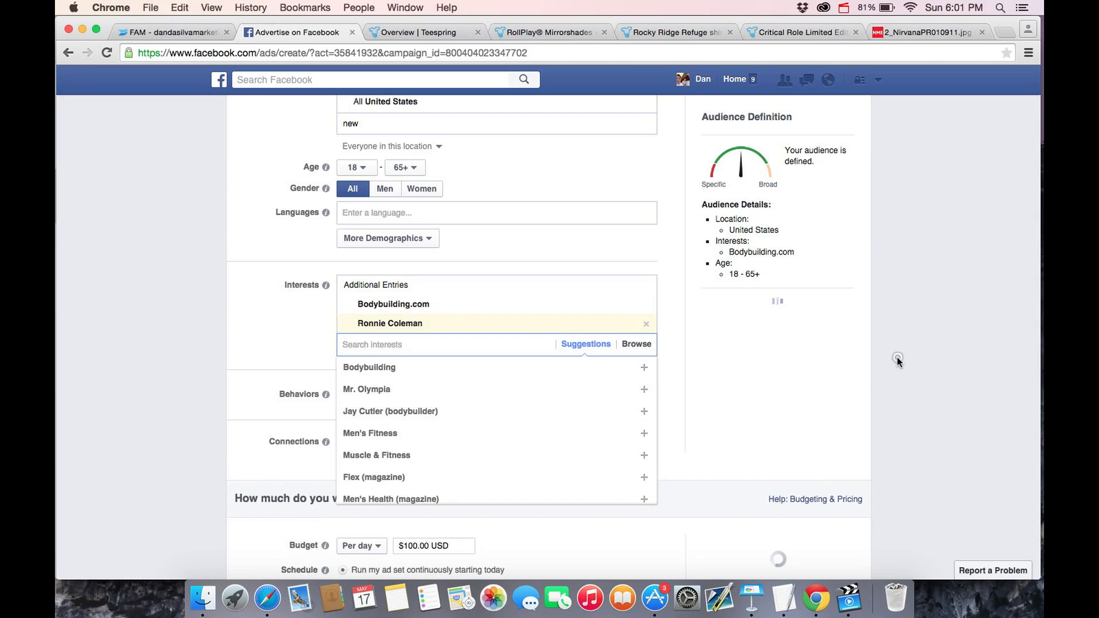
{"action": "left_click", "coordinate": [897, 361]}
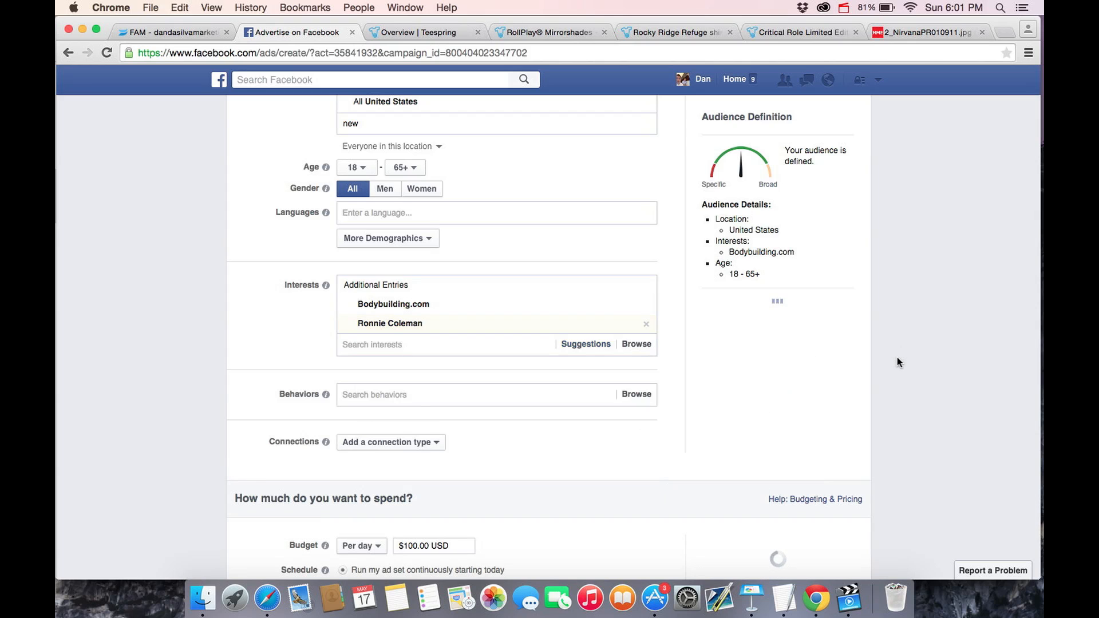
Step: Replace the Bodybuilding.com and Ronnie Coleman interests with Men's Fitness from the suggested interests
{"action": "left_click", "coordinate": [383, 343]}
{"action": "scroll", "coordinate": [395, 401], "scroll_direction": "down", "scroll_amount": 5}
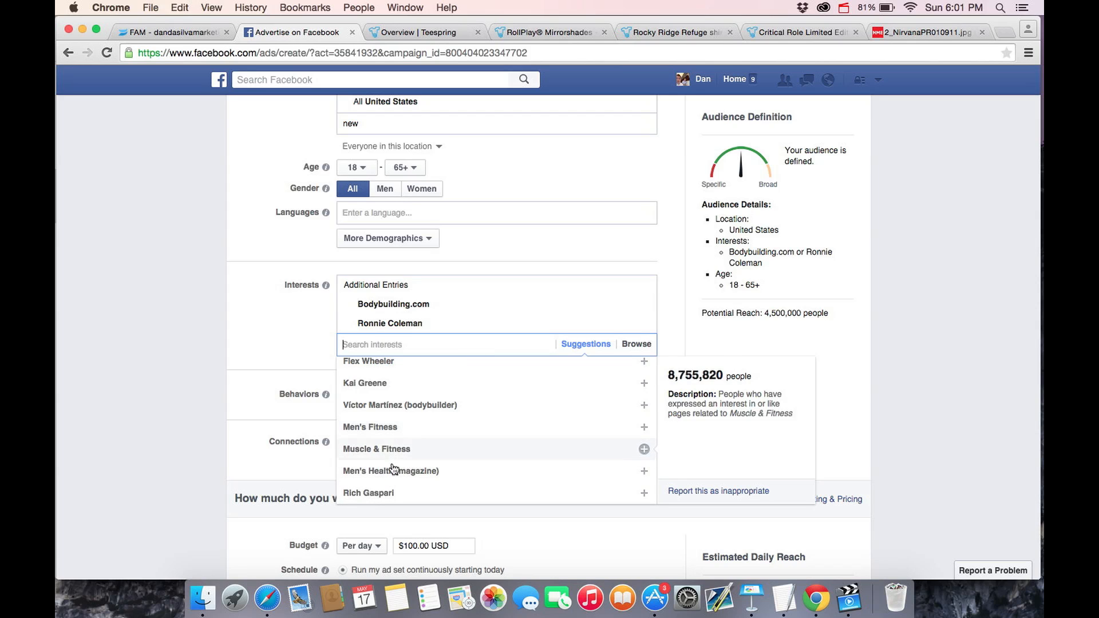
{"action": "scroll", "coordinate": [439, 389], "scroll_direction": "up", "scroll_amount": 1}
{"action": "scroll", "coordinate": [439, 388], "scroll_direction": "up", "scroll_amount": 5}
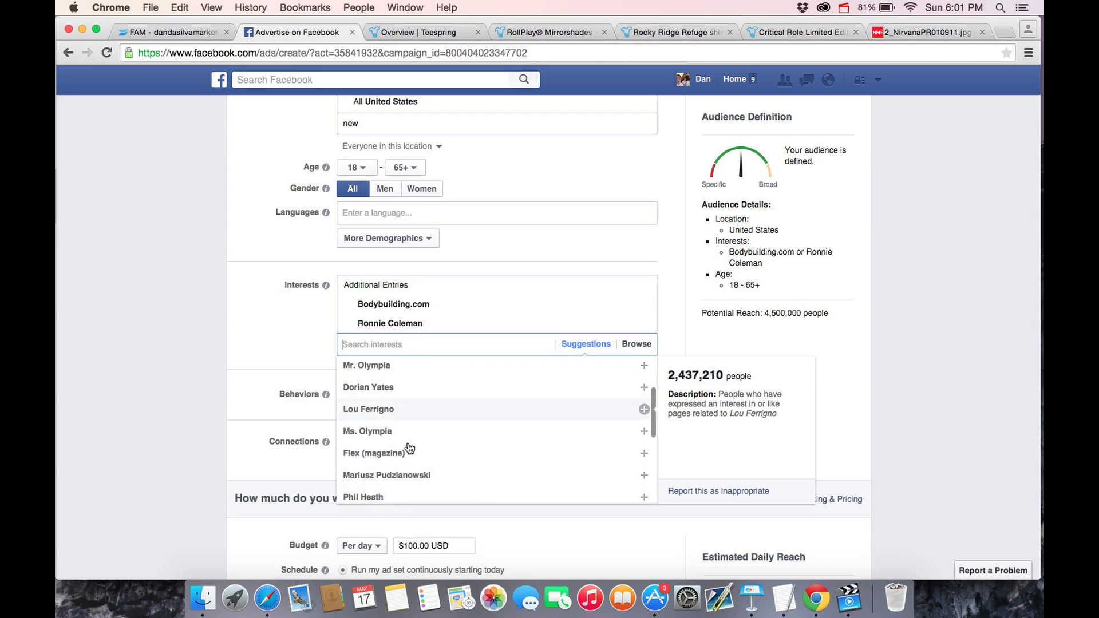
{"action": "scroll", "coordinate": [412, 453], "scroll_direction": "up", "scroll_amount": 4}
{"action": "scroll", "coordinate": [401, 464], "scroll_direction": "down", "scroll_amount": 8}
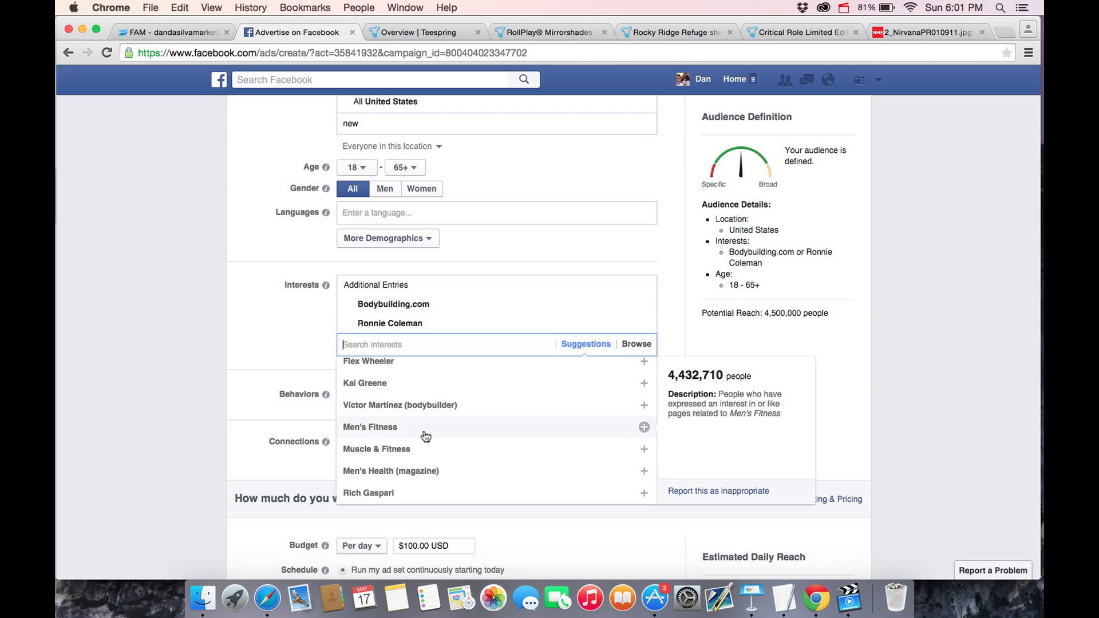
{"action": "left_click", "coordinate": [453, 390]}
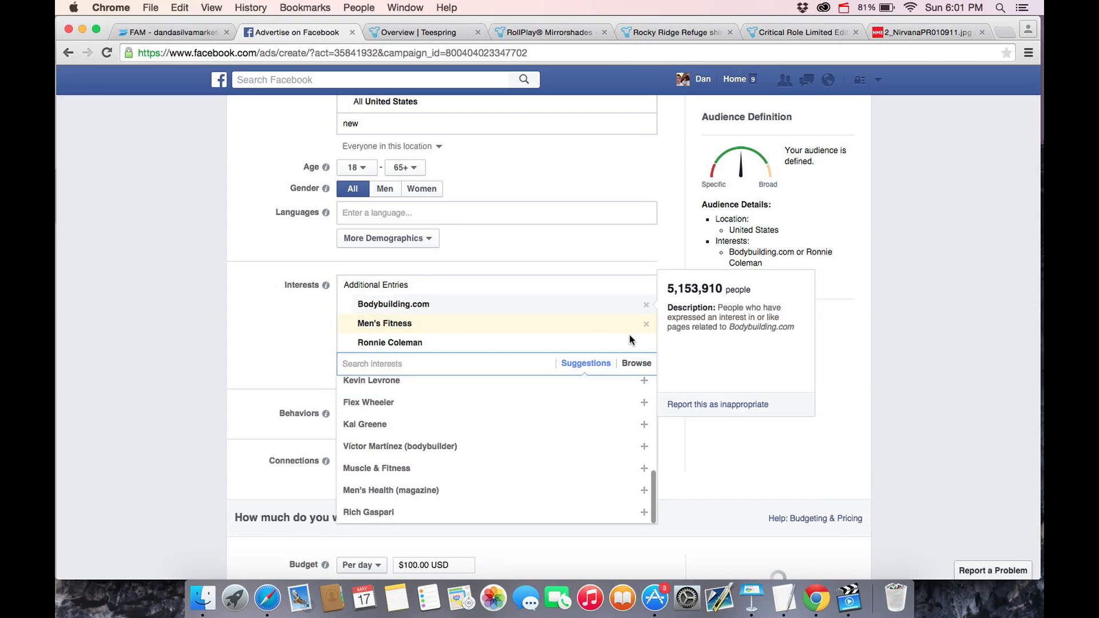
{"action": "left_click", "coordinate": [646, 310]}
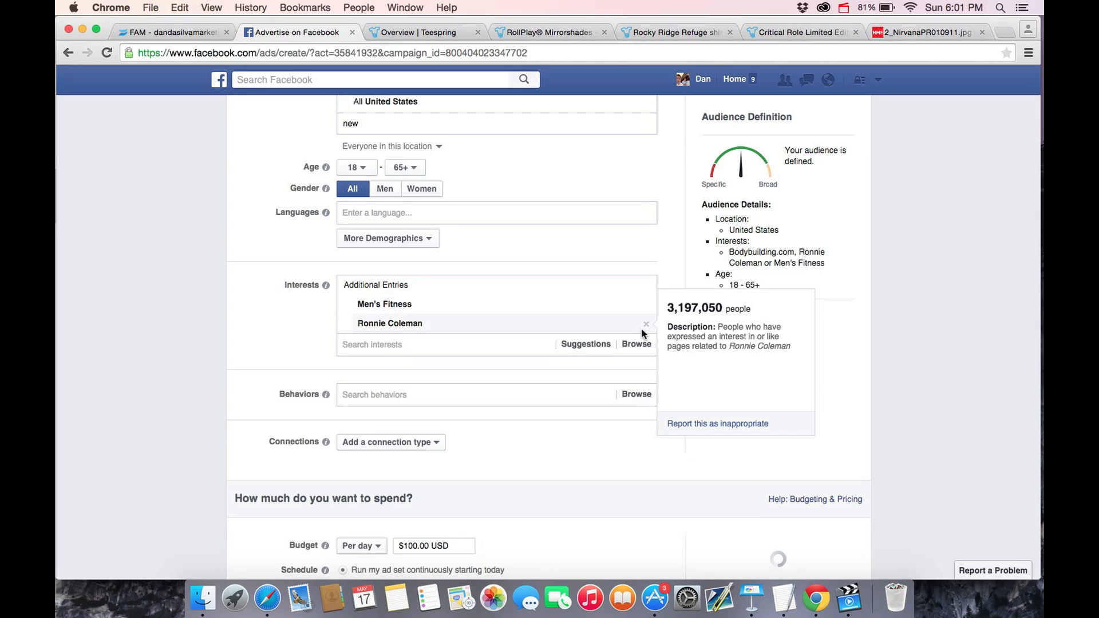
{"action": "left_click", "coordinate": [646, 322]}
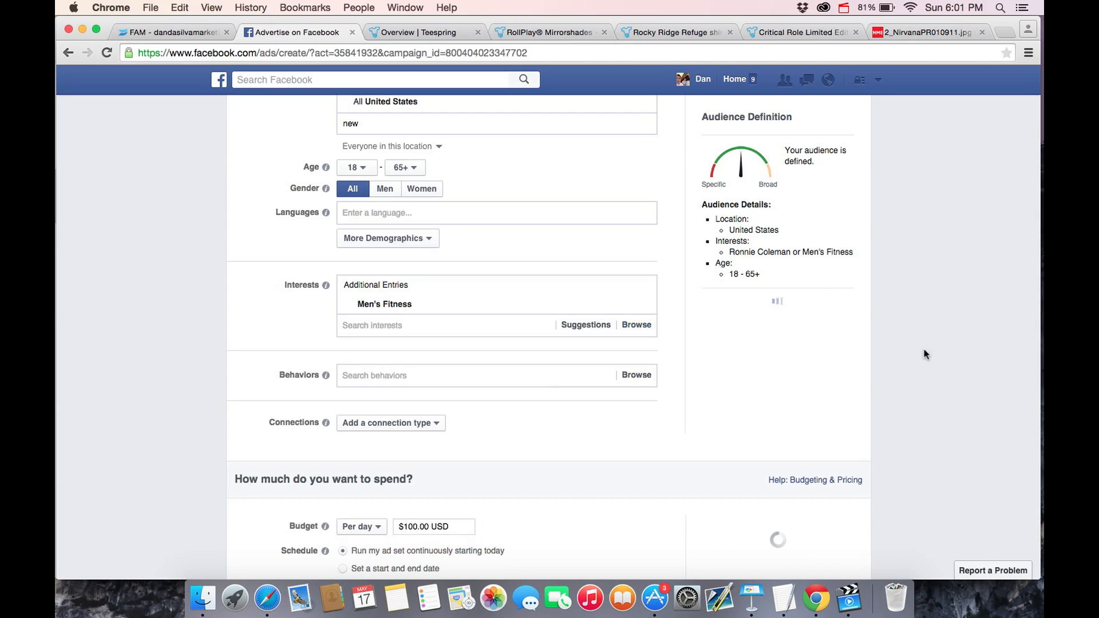
{"action": "left_click", "coordinate": [445, 324]}
{"action": "left_click", "coordinate": [441, 350]}
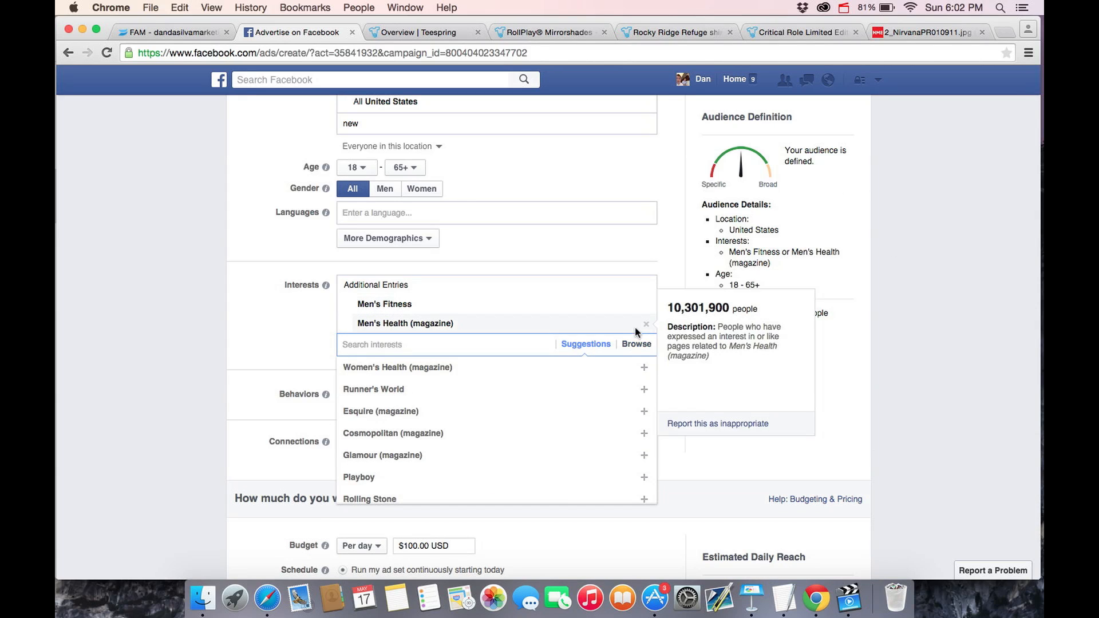
{"action": "left_click", "coordinate": [646, 324]}
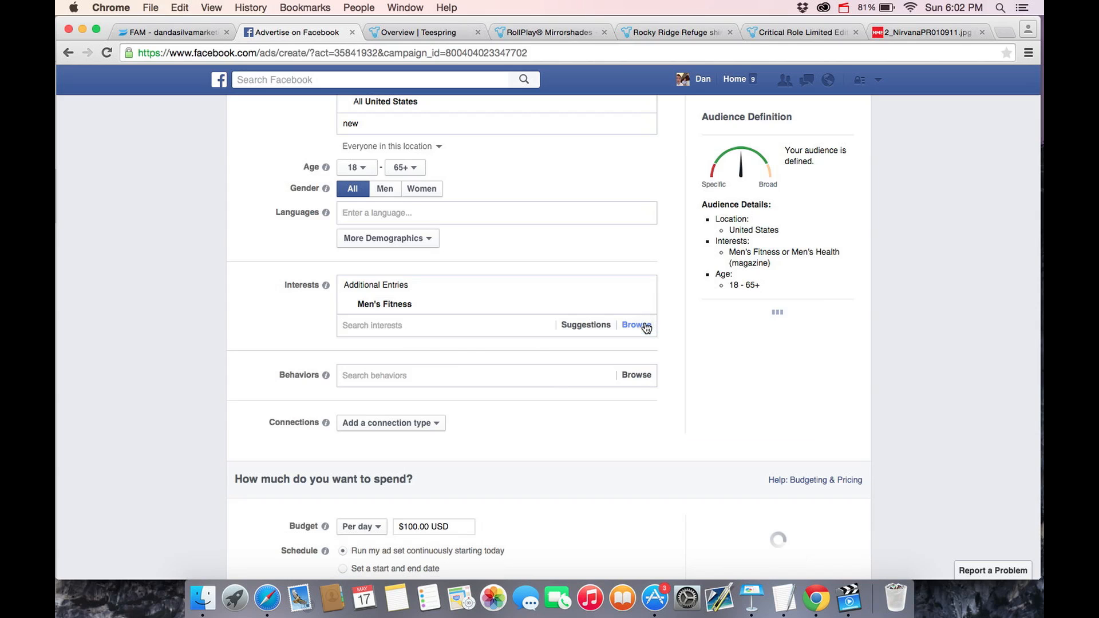
Step: Replace the Men's Fitness interest with Dexter Jackson (bodybuilder) from the suggested interests
{"action": "left_click", "coordinate": [418, 327]}
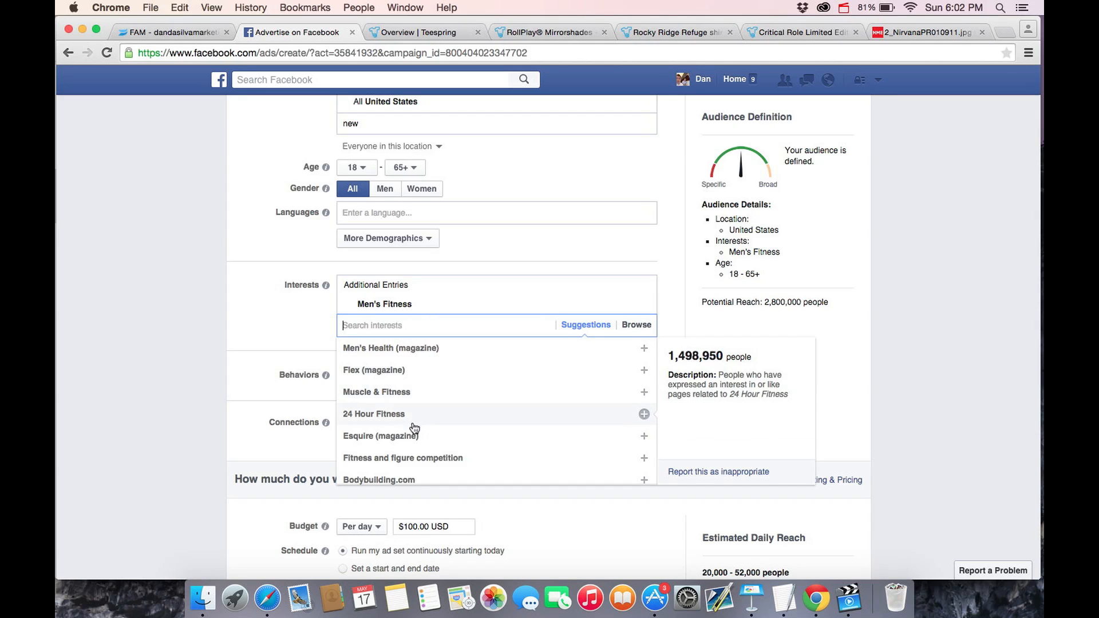
{"action": "scroll", "coordinate": [424, 416], "scroll_direction": "down", "scroll_amount": 3}
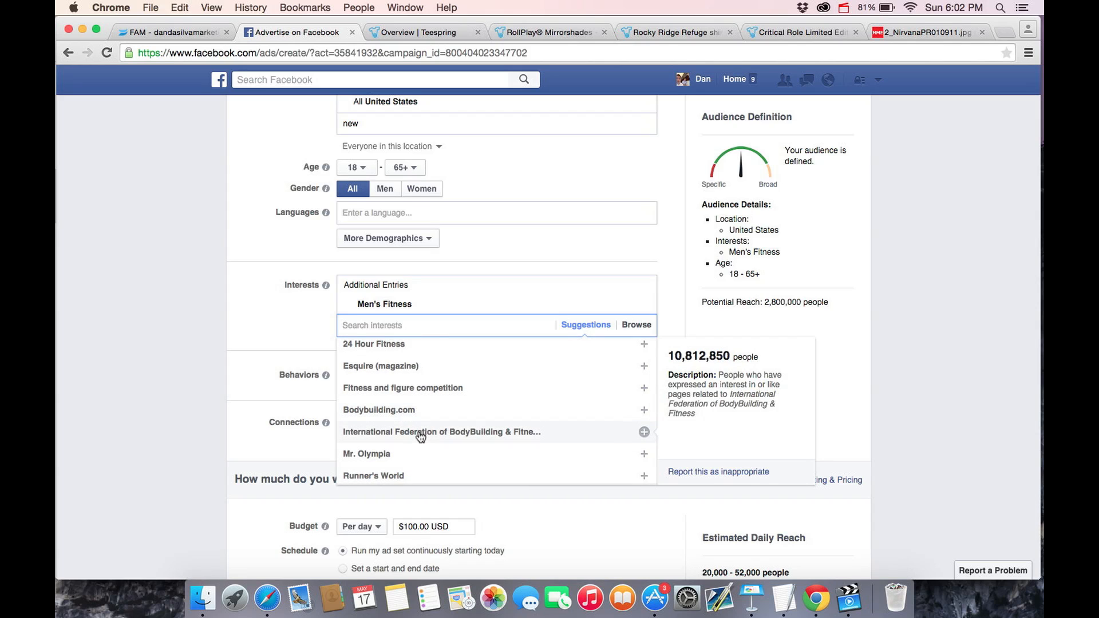
{"action": "scroll", "coordinate": [420, 436], "scroll_direction": "down", "scroll_amount": 1}
{"action": "scroll", "coordinate": [410, 448], "scroll_direction": "down", "scroll_amount": 2}
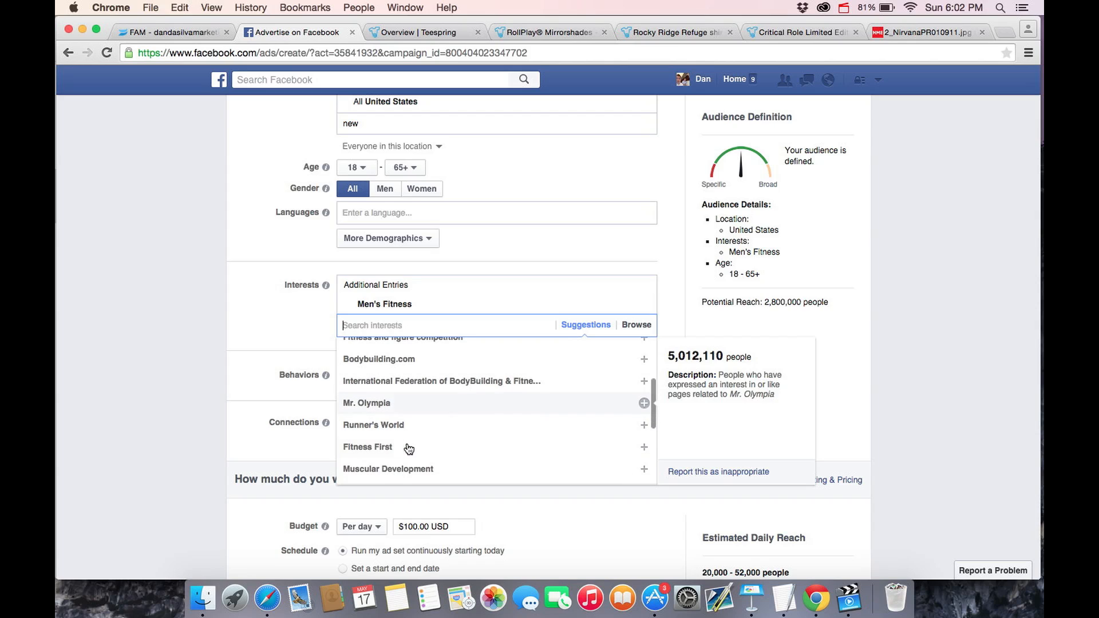
{"action": "scroll", "coordinate": [435, 442], "scroll_direction": "down", "scroll_amount": 2}
{"action": "scroll", "coordinate": [435, 439], "scroll_direction": "down", "scroll_amount": 2}
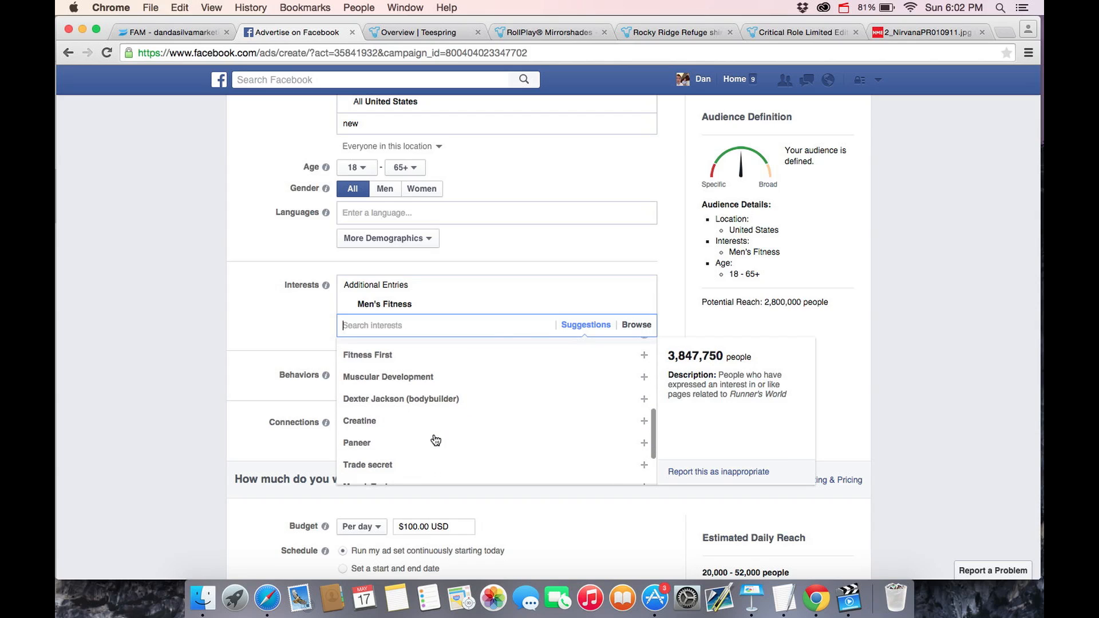
{"action": "left_click", "coordinate": [400, 398]}
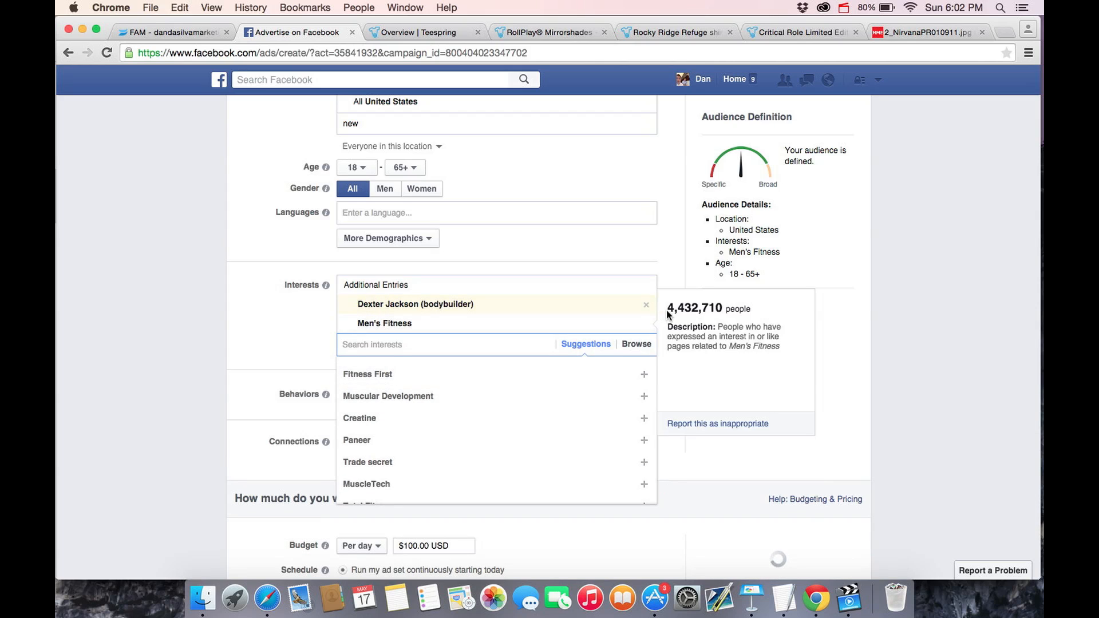
{"action": "left_click", "coordinate": [647, 326]}
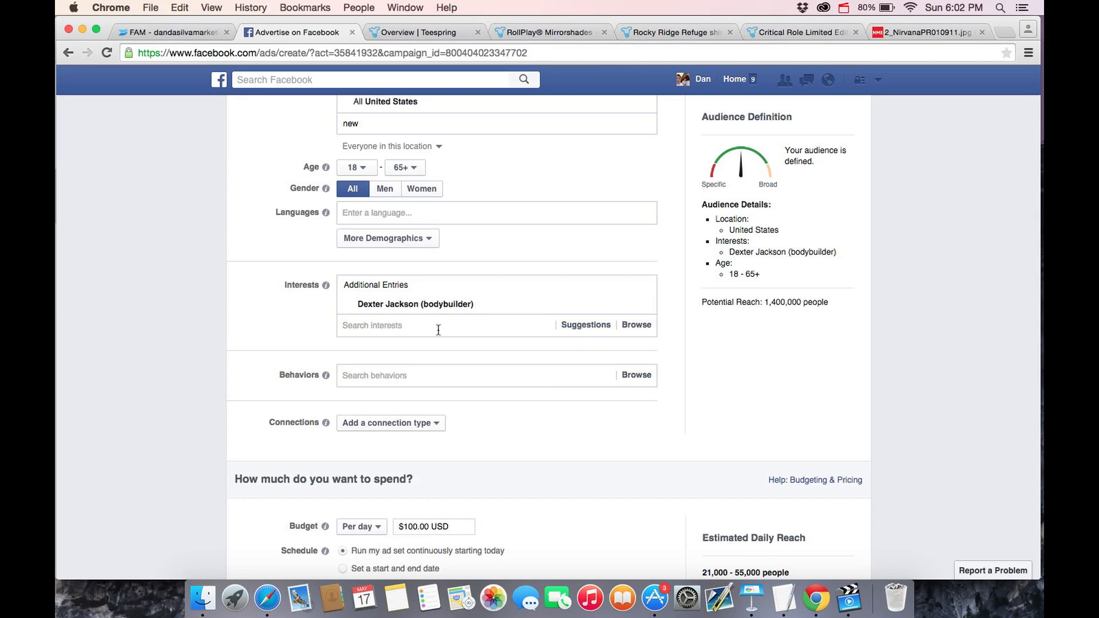
Step: Look through the interests suggested for Dexter Jackson (bodybuilder), and replace that interest with Arnold Schwarzenegger
{"action": "left_click", "coordinate": [506, 328]}
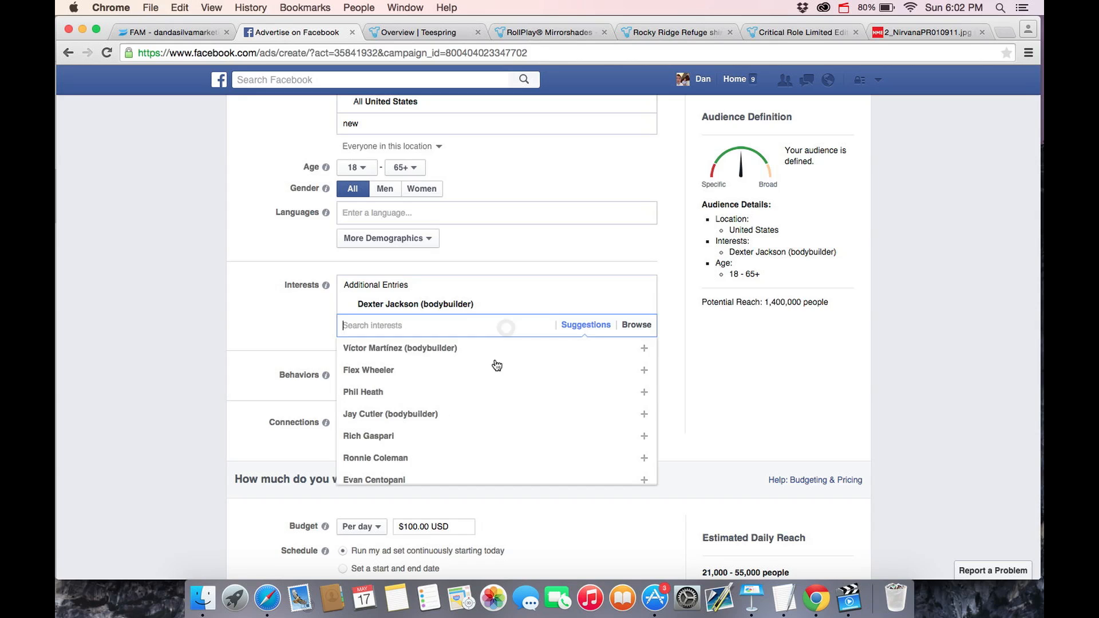
{"action": "scroll", "coordinate": [462, 424], "scroll_direction": "down", "scroll_amount": 5}
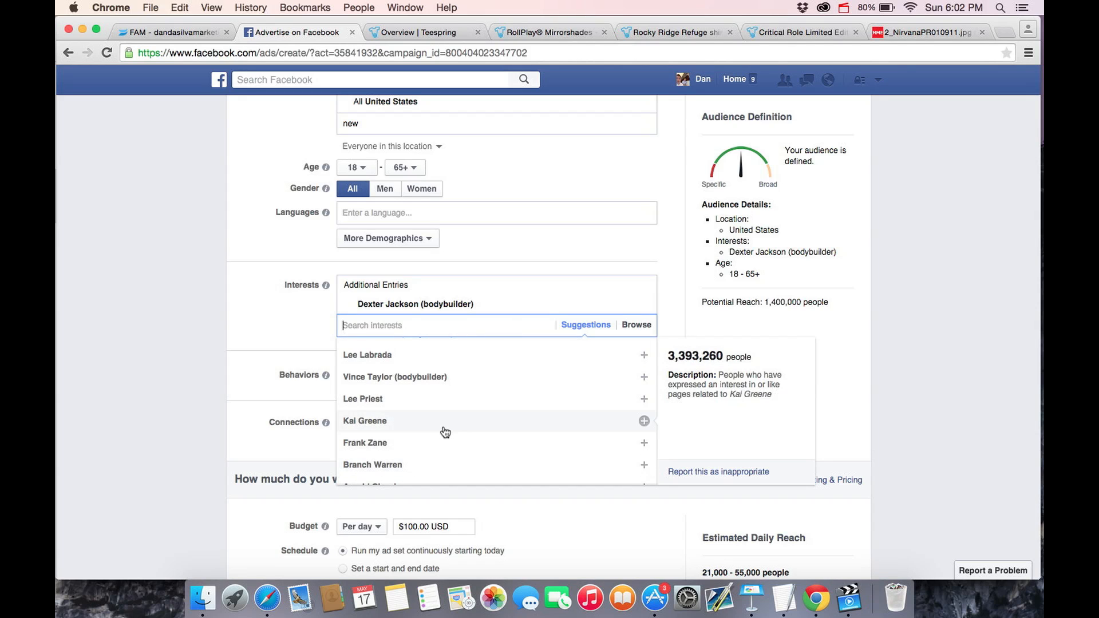
{"action": "scroll", "coordinate": [442, 432], "scroll_direction": "down", "scroll_amount": 3}
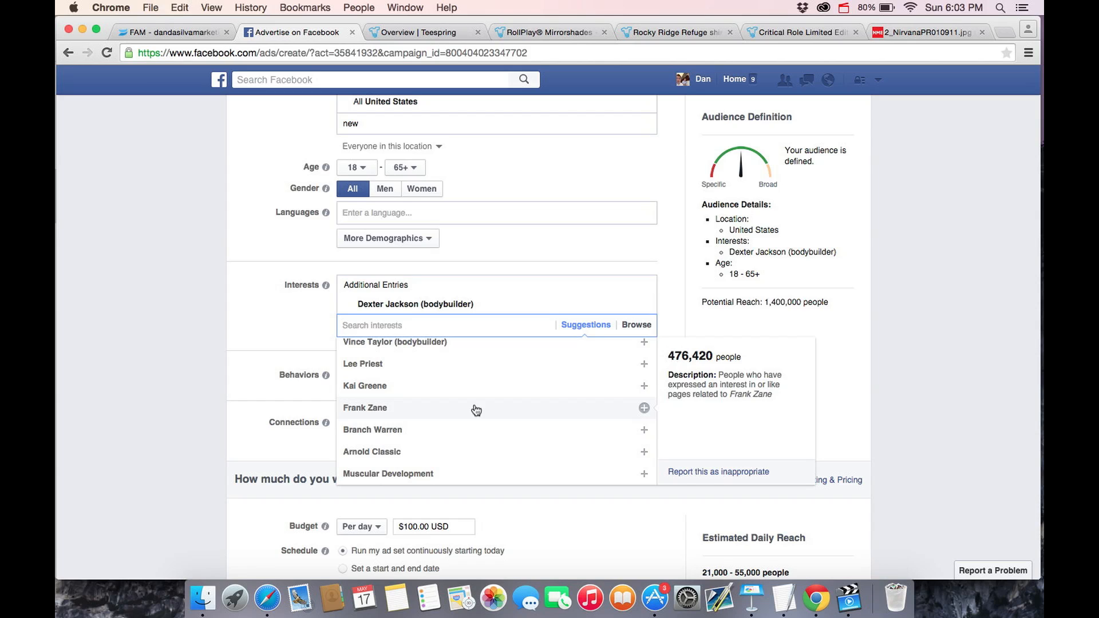
{"action": "scroll", "coordinate": [476, 410], "scroll_direction": "up", "scroll_amount": 5}
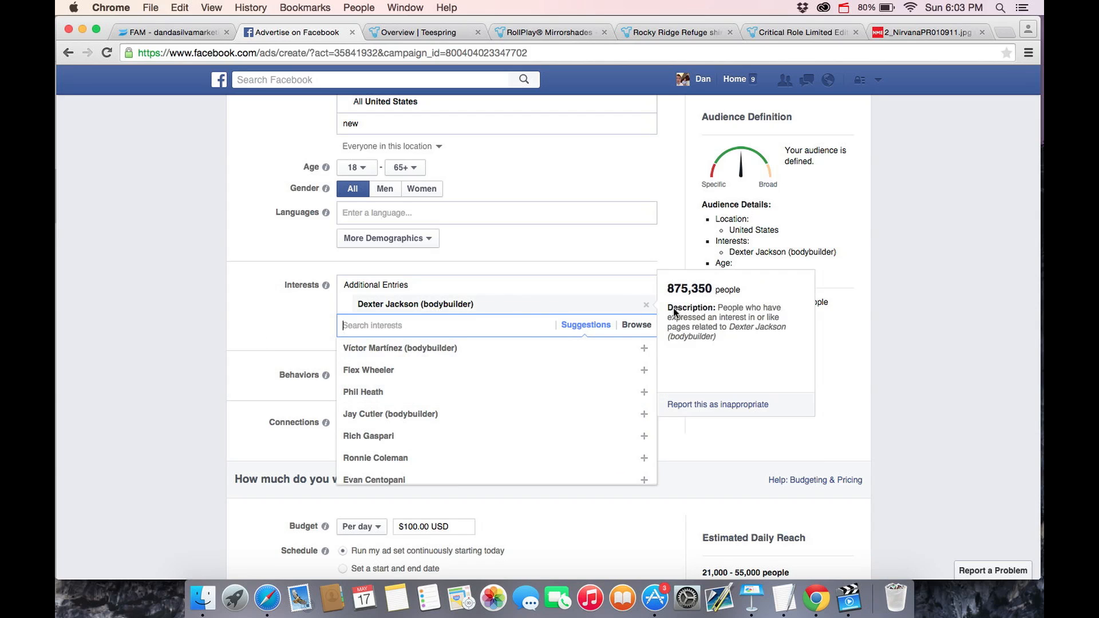
{"action": "left_click", "coordinate": [648, 308]}
{"action": "left_click", "coordinate": [381, 284]}
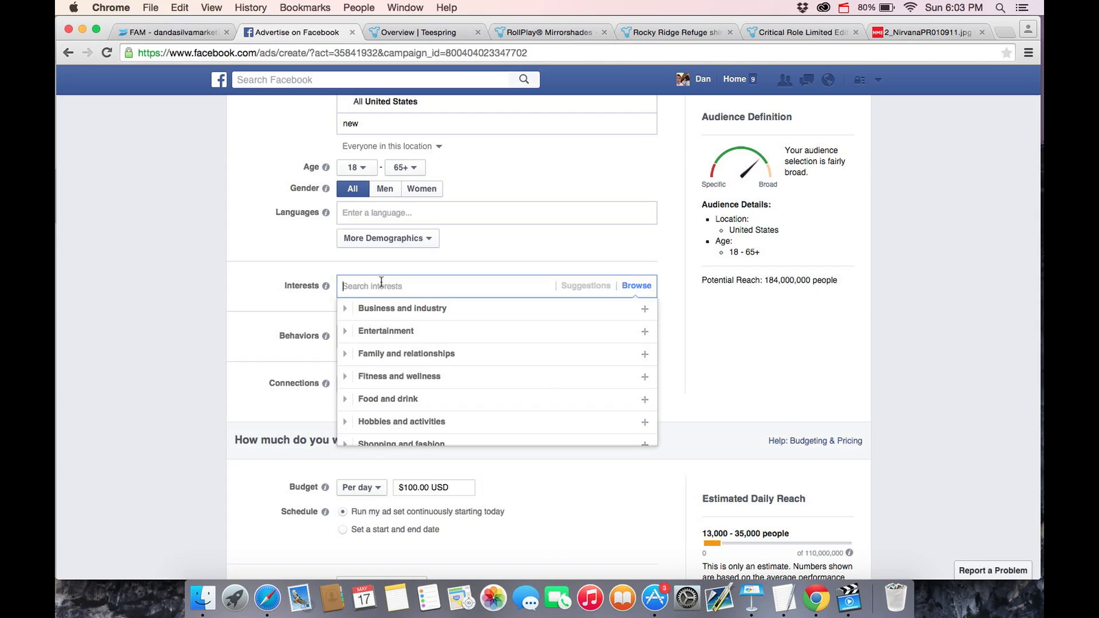
{"action": "type", "text": "bodybuk"}
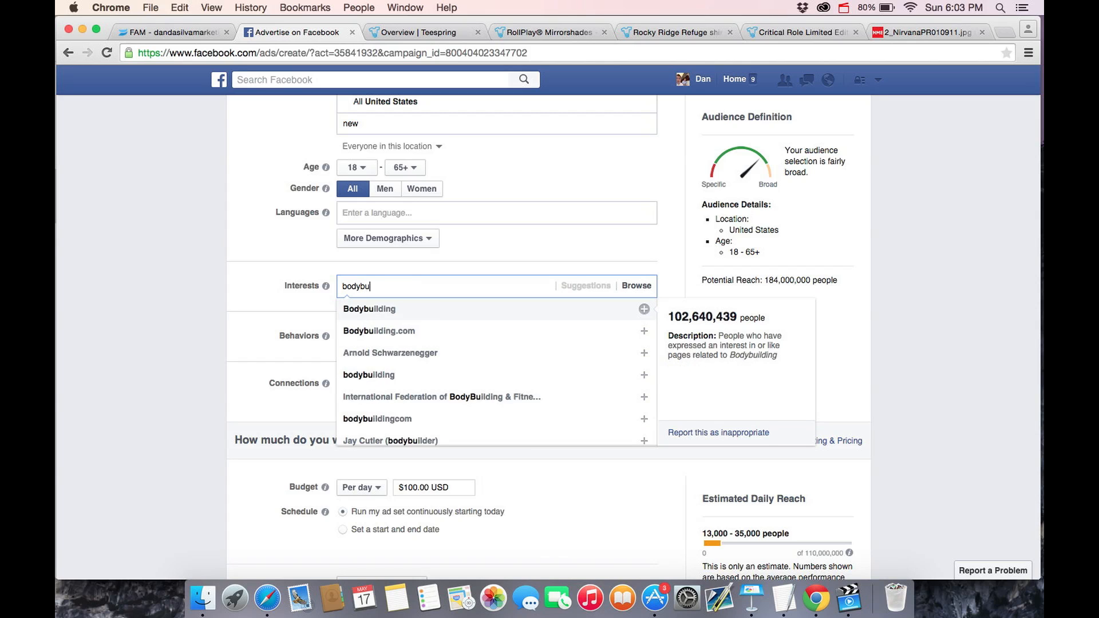
{"action": "key", "text": "BackSpace"}
{"action": "key", "text": "Down"}
{"action": "key", "text": "Down"}
{"action": "key", "text": "Return"}
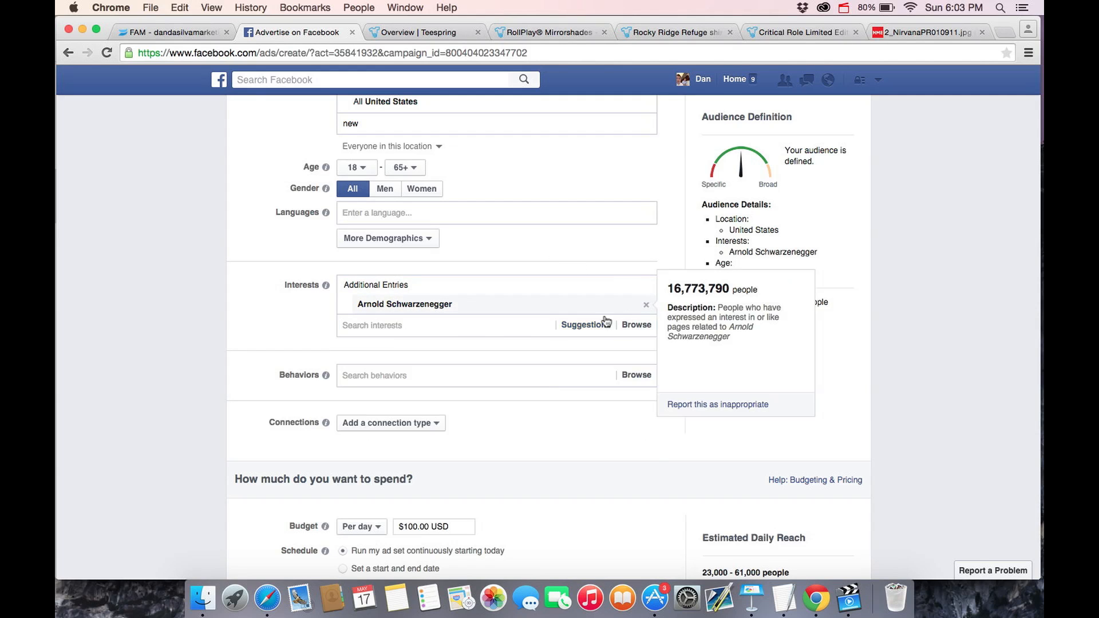
Step: Replace the Arnold Schwarzenegger interest with Bodybuilding.com
{"action": "left_click", "coordinate": [646, 304]}
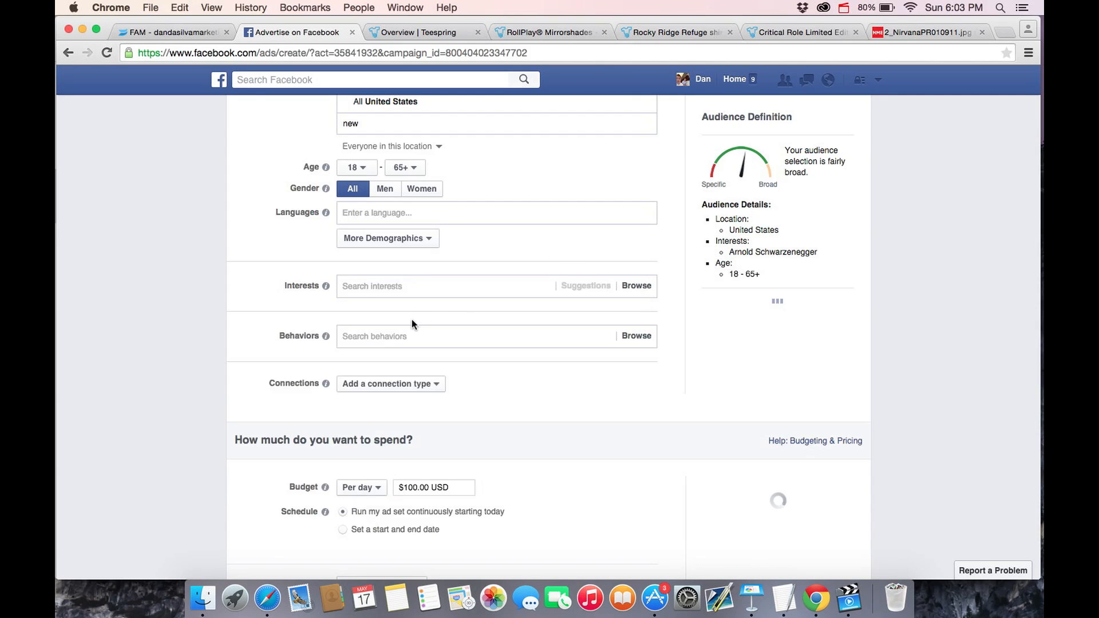
{"action": "left_click", "coordinate": [355, 286]}
{"action": "type", "text": "bodyb"}
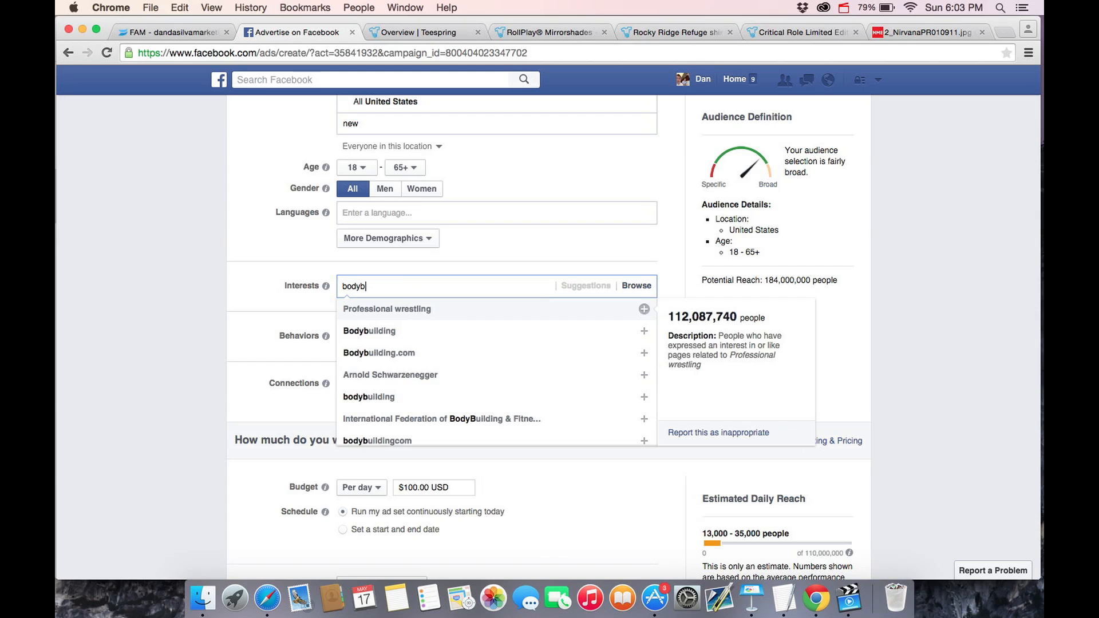
{"action": "key", "text": "Down"}
{"action": "key", "text": "Down"}
{"action": "key", "text": "Return"}
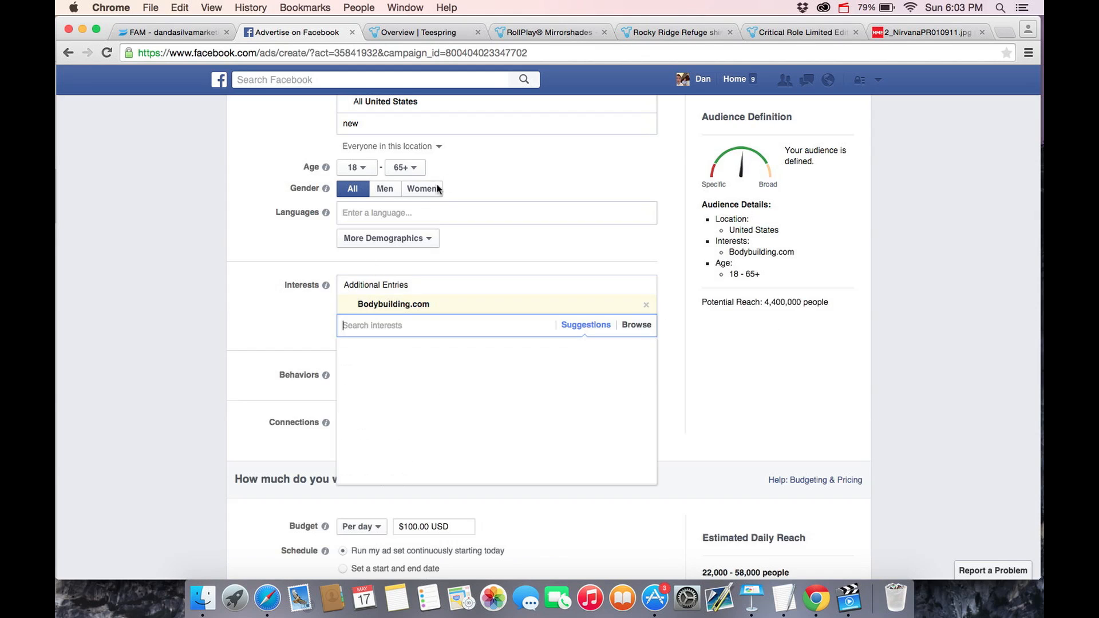
Step: Limit the ad's audience to women and highlight the potential reach
{"action": "left_click", "coordinate": [422, 189]}
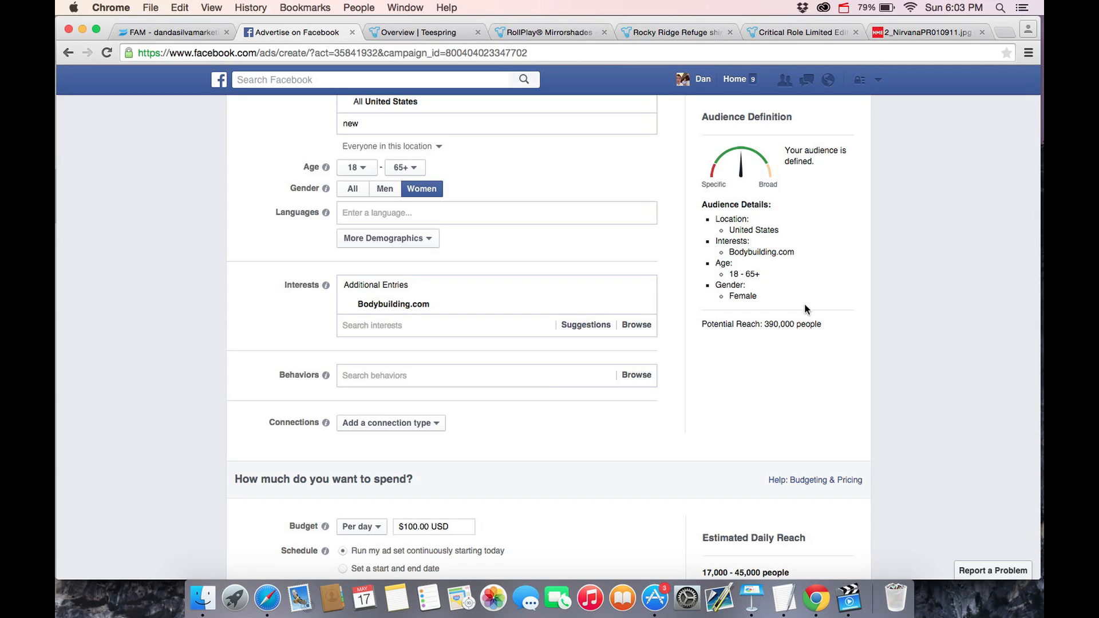
{"action": "left_click_drag", "start_coordinate": [823, 325], "coordinate": [742, 324]}
Step: Check the campaigns overview on Teespring, and return to the Facebook ad to review its objective and audience settings
{"action": "left_click", "coordinate": [438, 32]}
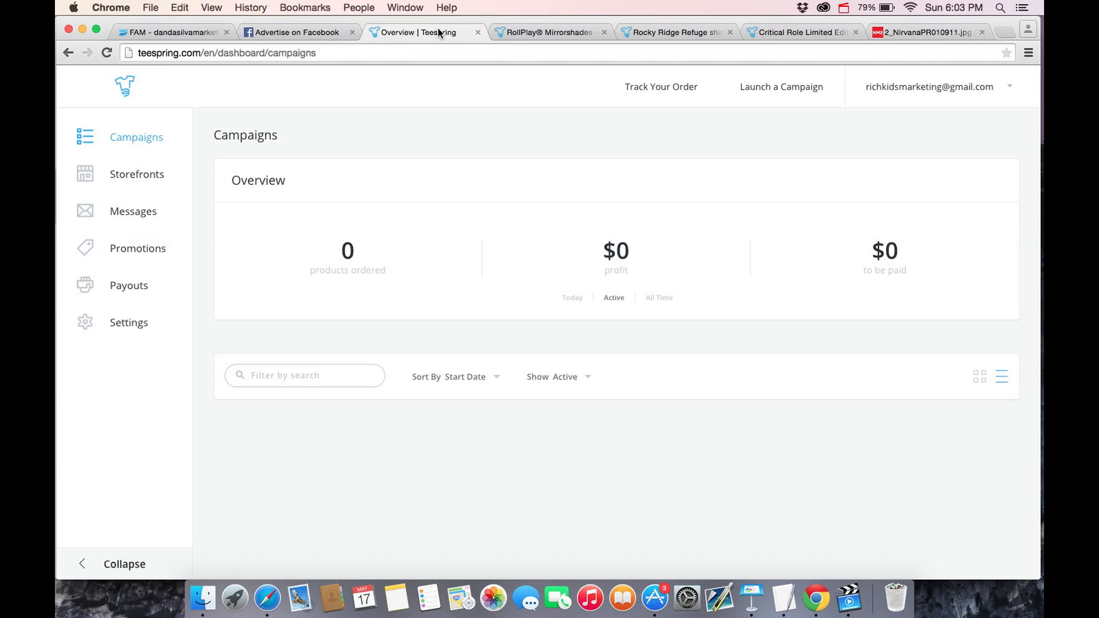
{"action": "left_click", "coordinate": [311, 33]}
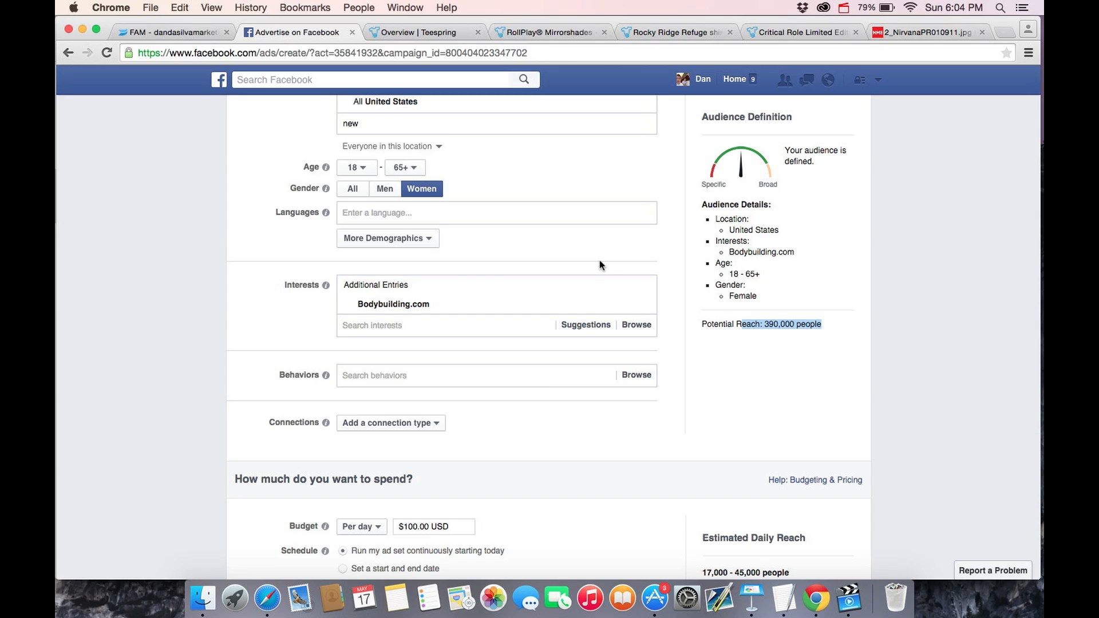
{"action": "mouse_move", "coordinate": [421, 310]}
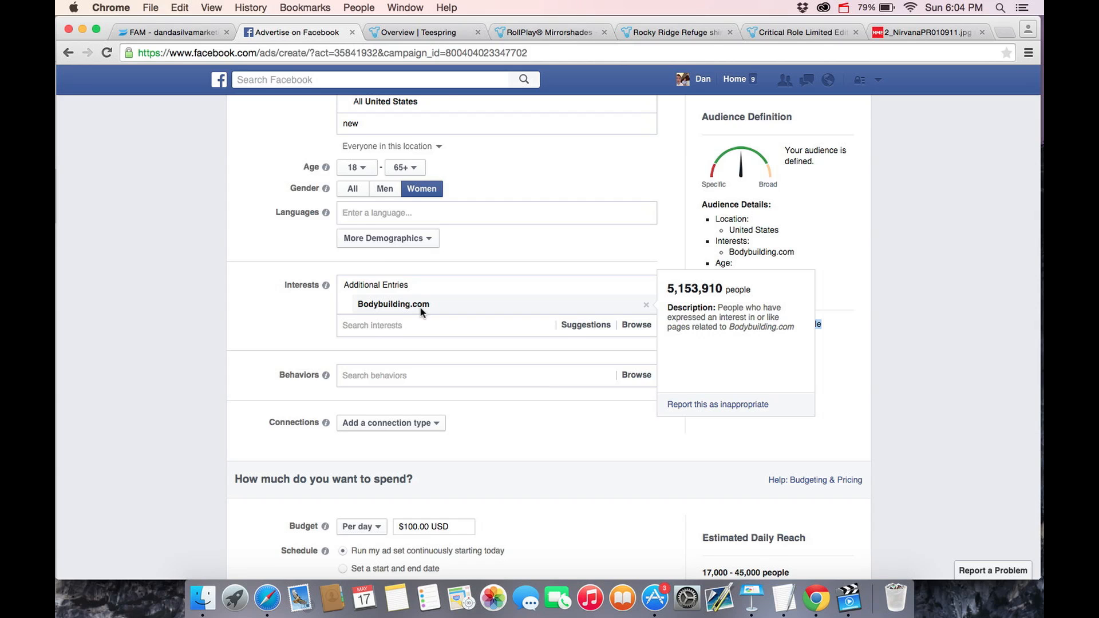
{"action": "scroll", "coordinate": [421, 312], "scroll_direction": "up", "scroll_amount": 10}
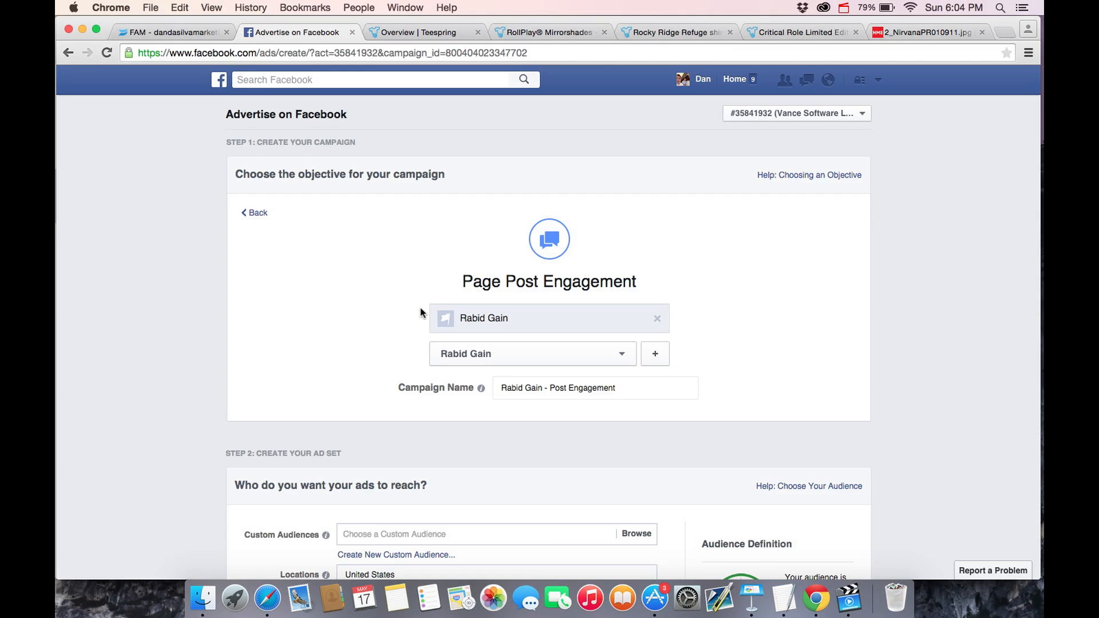
{"action": "scroll", "coordinate": [420, 312], "scroll_direction": "down", "scroll_amount": 10}
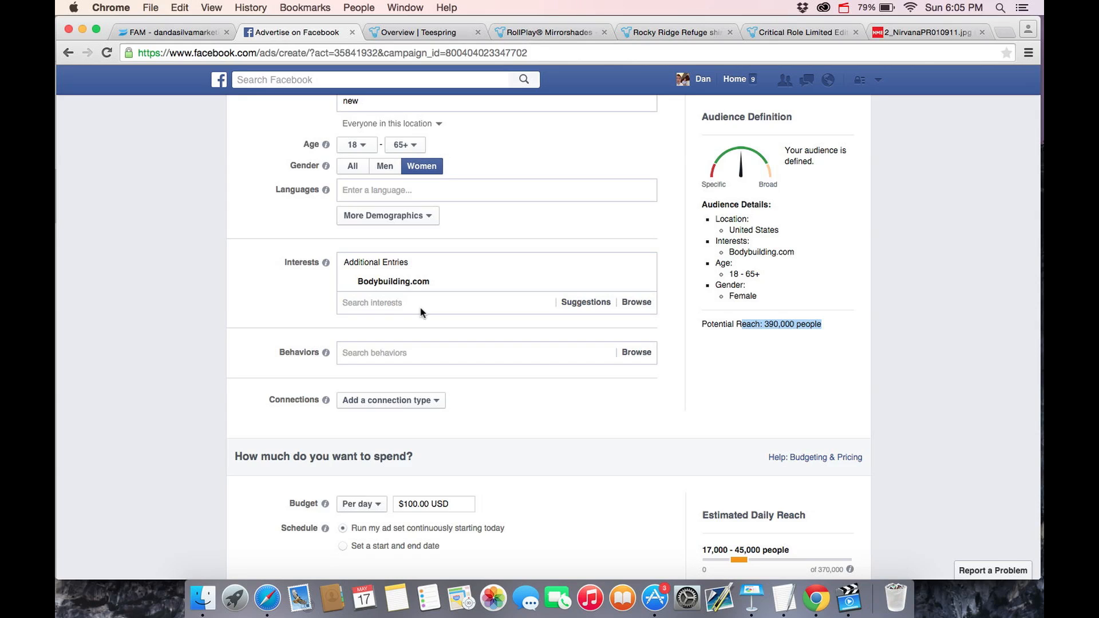
{"action": "left_click", "coordinate": [136, 287]}
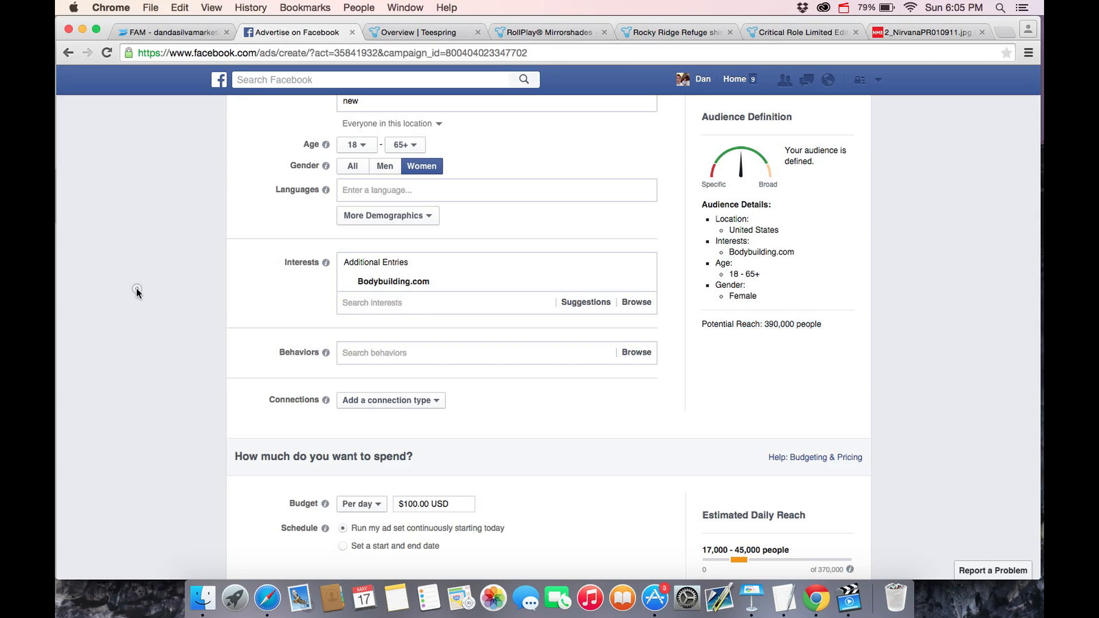
Step: Set the ad set's daily budget to $15.00 USD
{"action": "scroll", "coordinate": [136, 287], "scroll_direction": "down", "scroll_amount": 5}
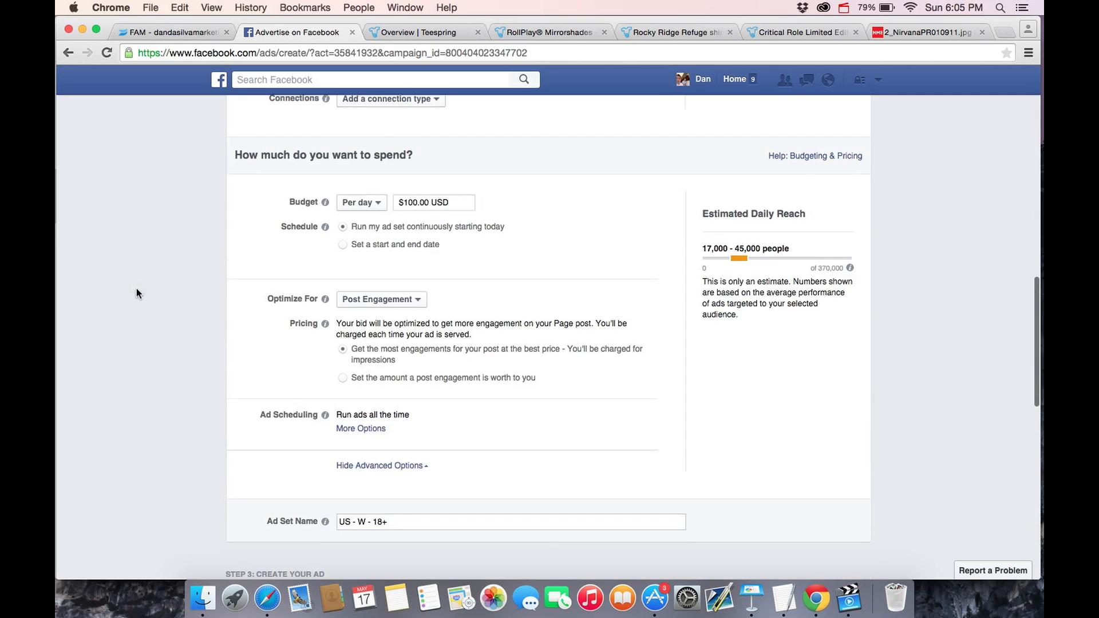
{"action": "left_click", "coordinate": [418, 201]}
{"action": "key", "text": "BackSpace"}
{"action": "key", "text": "BackSpace"}
{"action": "key", "text": "BackSpace"}
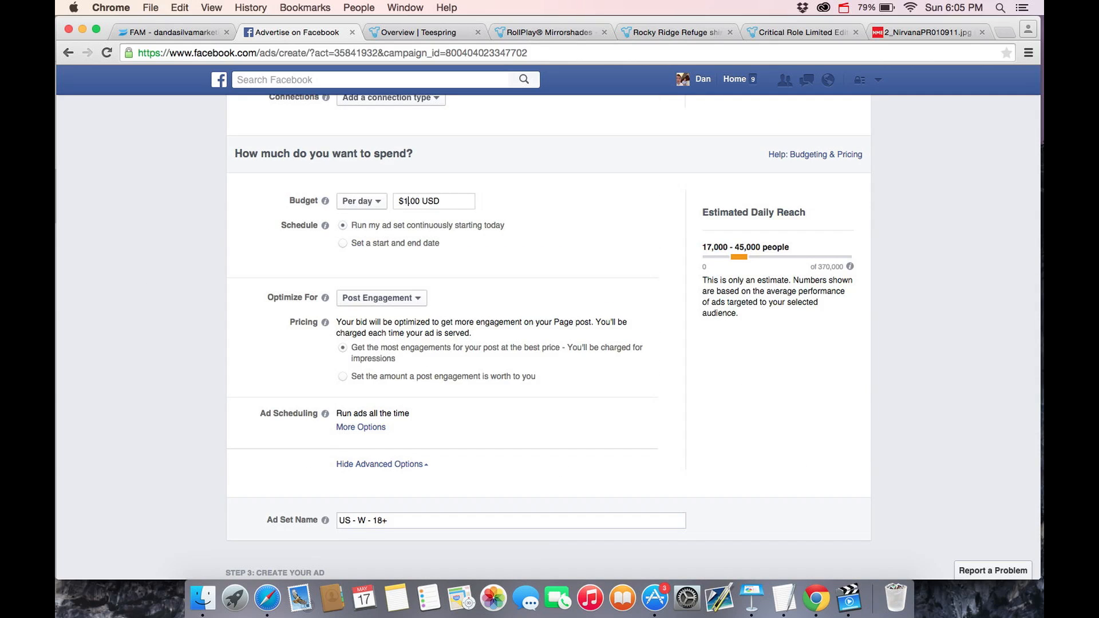
{"action": "type", "text": "15."}
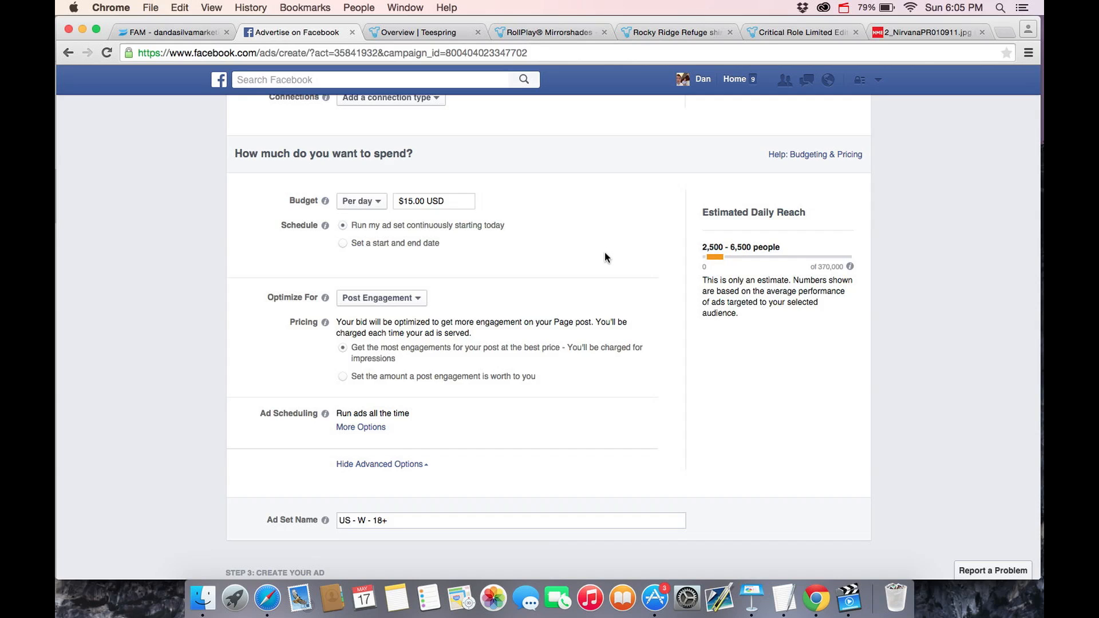
Step: Review the Desktop News Feed ad preview together with the ad set's audience, budget and pricing settings
{"action": "scroll", "coordinate": [605, 252], "scroll_direction": "down", "scroll_amount": 2}
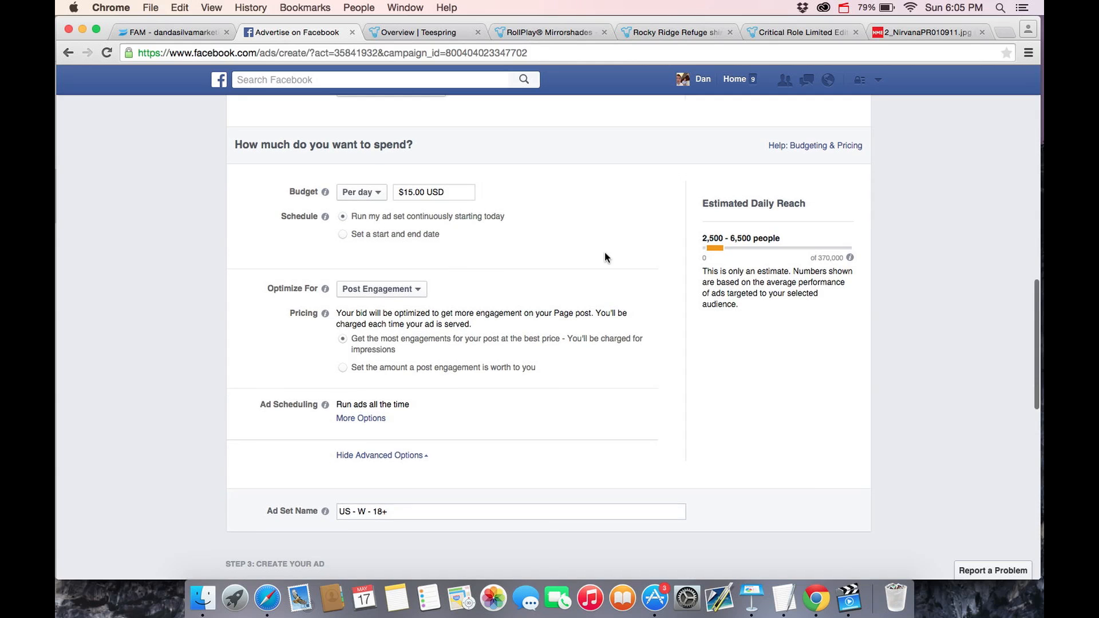
{"action": "scroll", "coordinate": [445, 418], "scroll_direction": "down", "scroll_amount": 12}
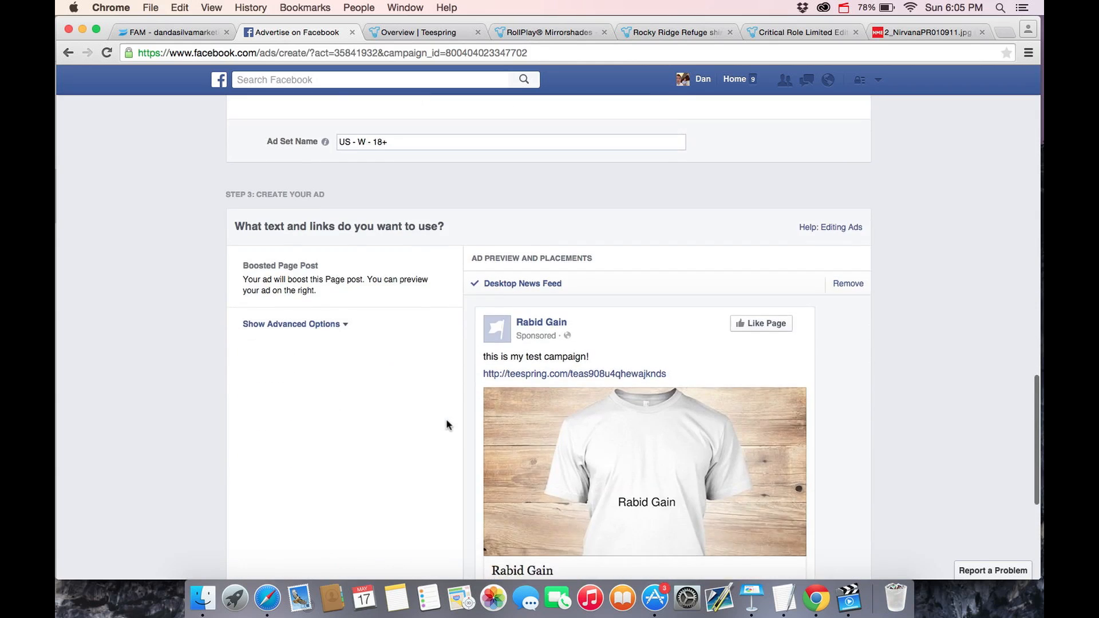
{"action": "scroll", "coordinate": [882, 375], "scroll_direction": "up", "scroll_amount": 20}
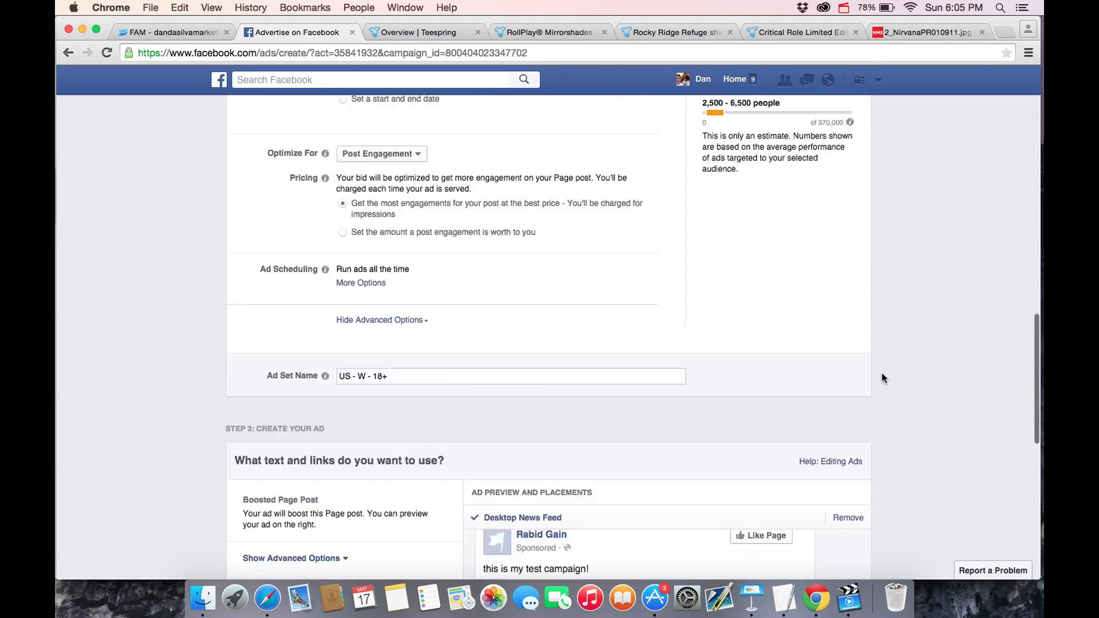
{"action": "scroll", "coordinate": [882, 378], "scroll_direction": "down", "scroll_amount": 5}
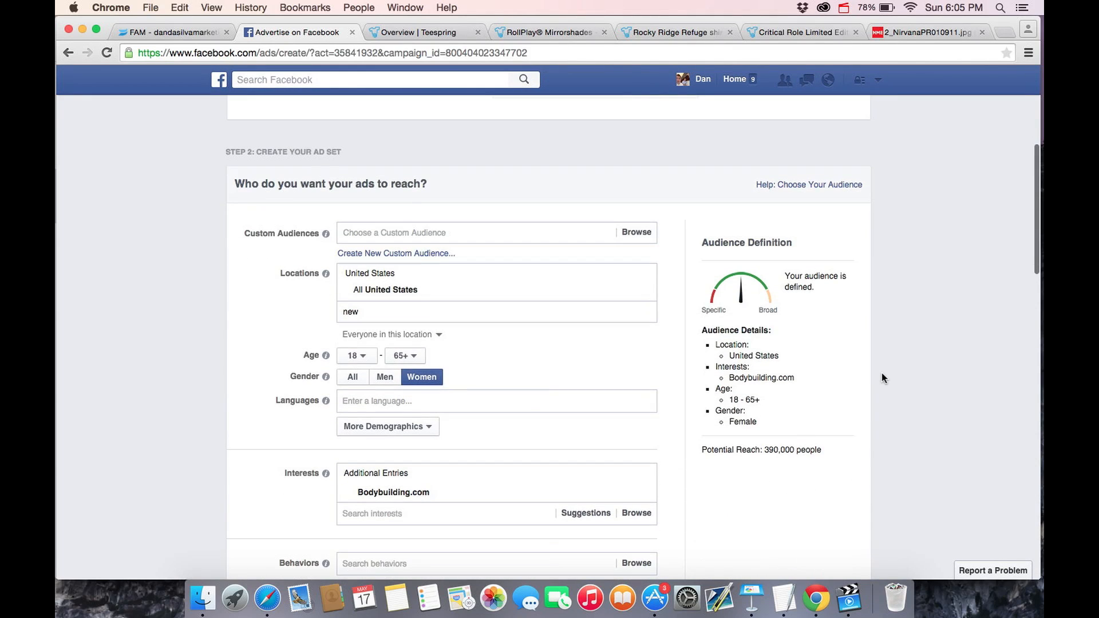
{"action": "scroll", "coordinate": [881, 375], "scroll_direction": "down", "scroll_amount": 4}
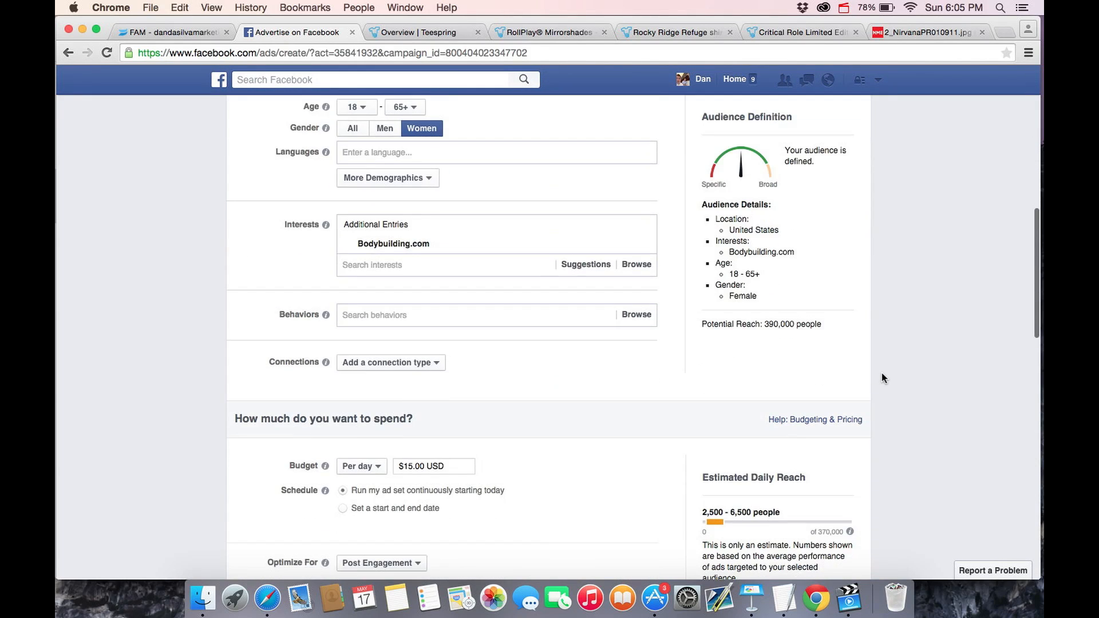